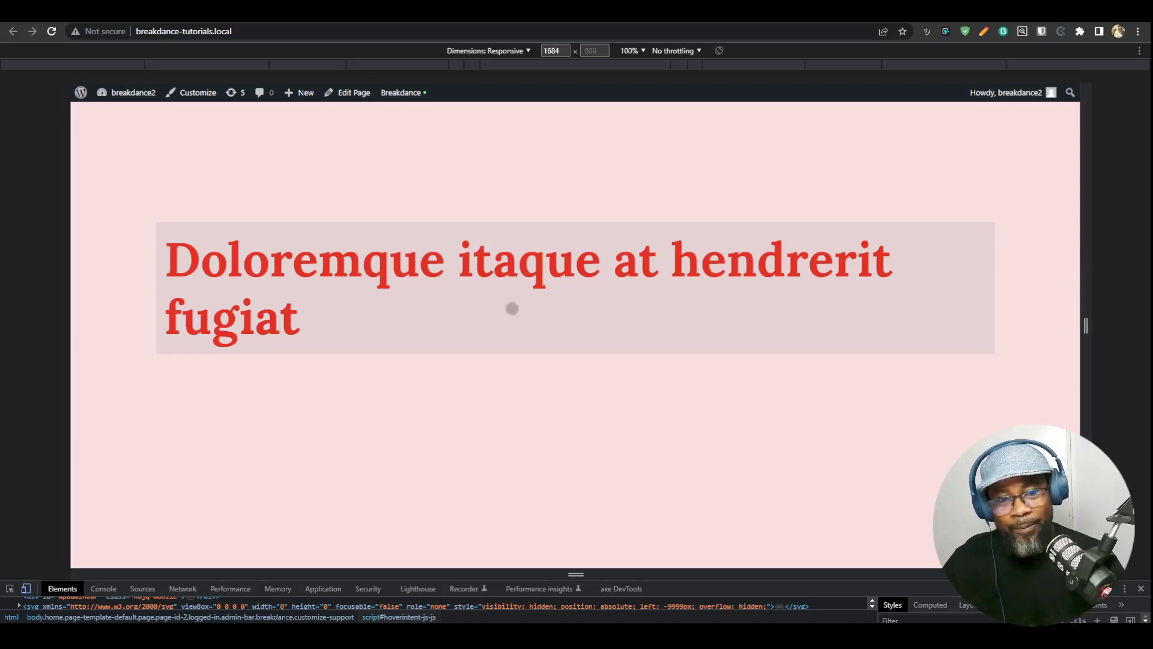
# - Narrow the responsive preview to 1472 px so the red heading wraps onto two lines
pyautogui.moveTo(1086, 322); pyautogui.dragTo(1021, 379)
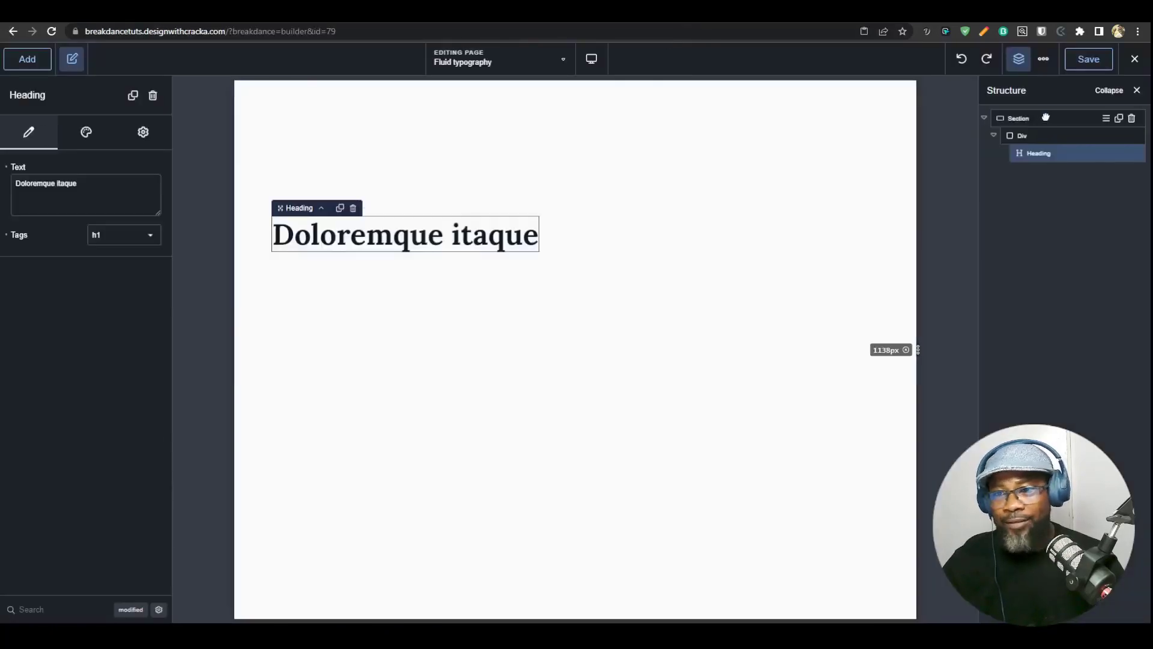
# - Select the Doloremque itaque heading and duplicate it three times with Ctrl+D
pyautogui.click(1037, 141)
pyautogui.click(1039, 153)
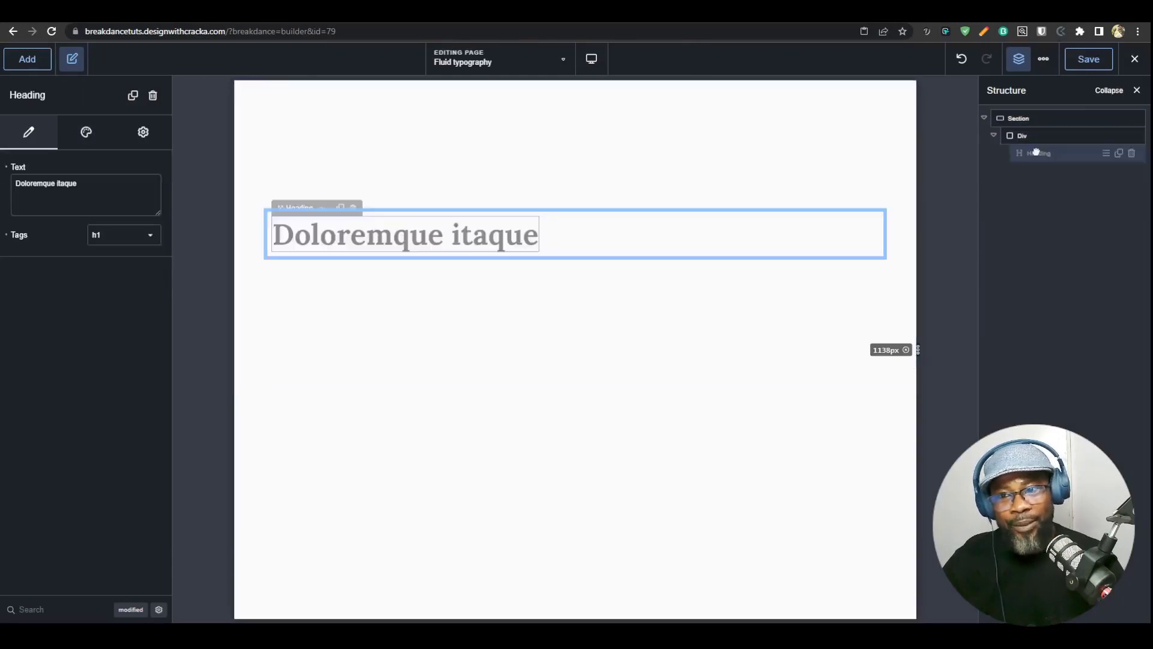
pyautogui.hotkey('ctrl', 'z')
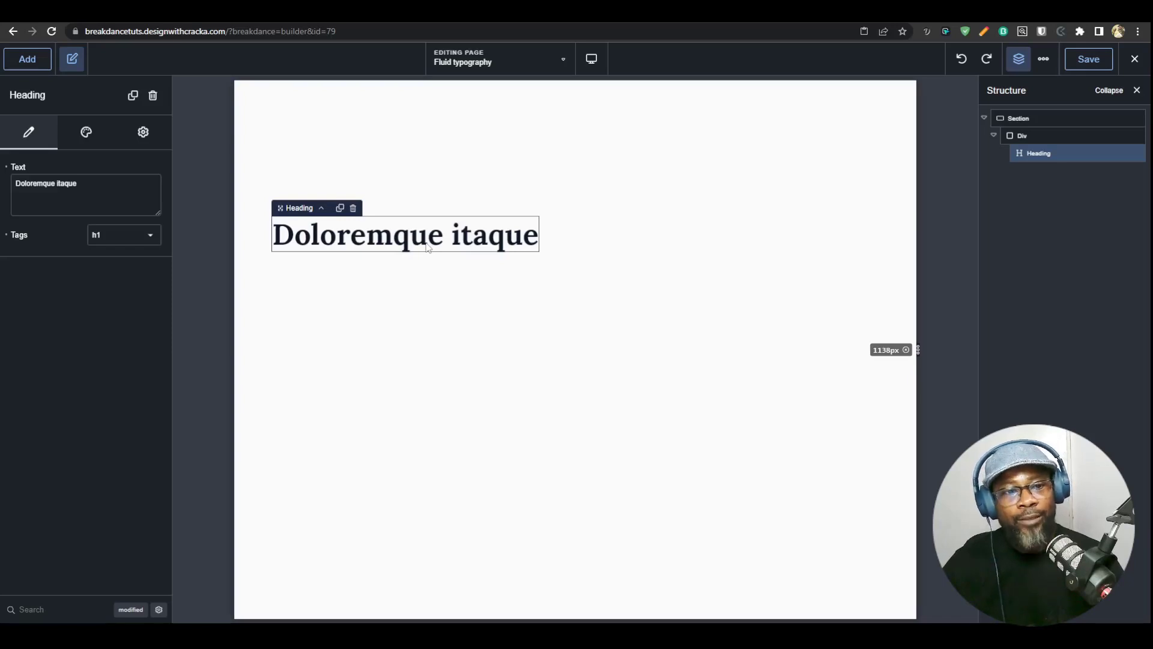
pyautogui.hotkey('ctrl', 'd')
pyautogui.hotkey('ctrl', 'd')
pyautogui.hotkey('ctrl', 'd')
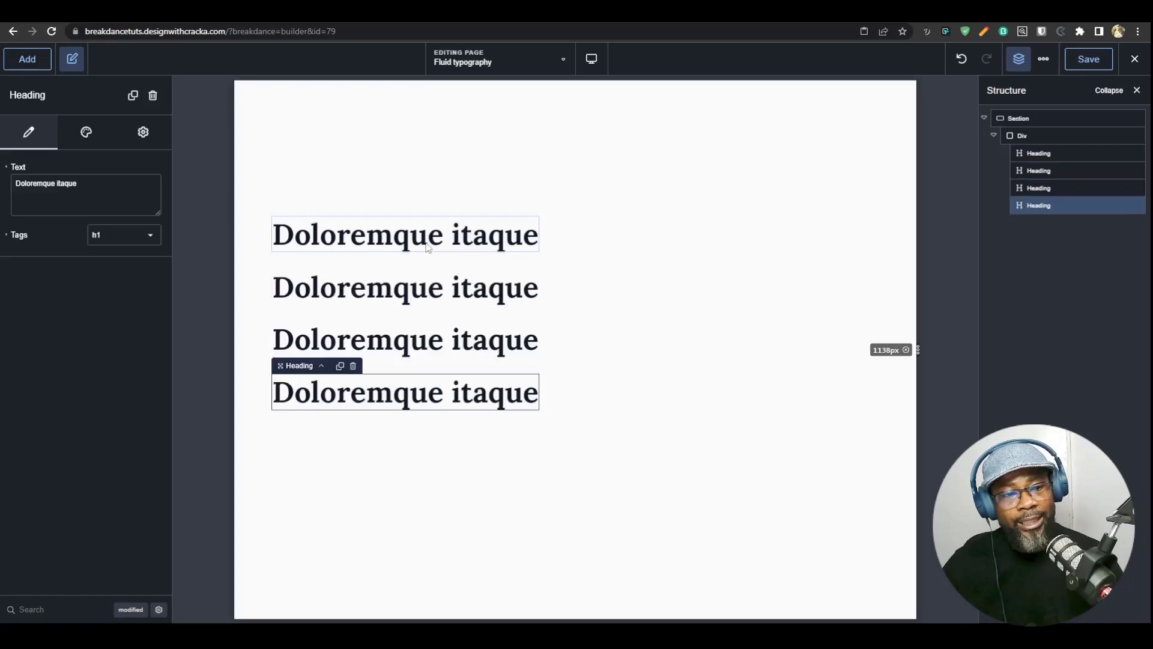
# - Tag the three copies h2, h3 and h4, then narrow the builder preview
pyautogui.click(451, 294)
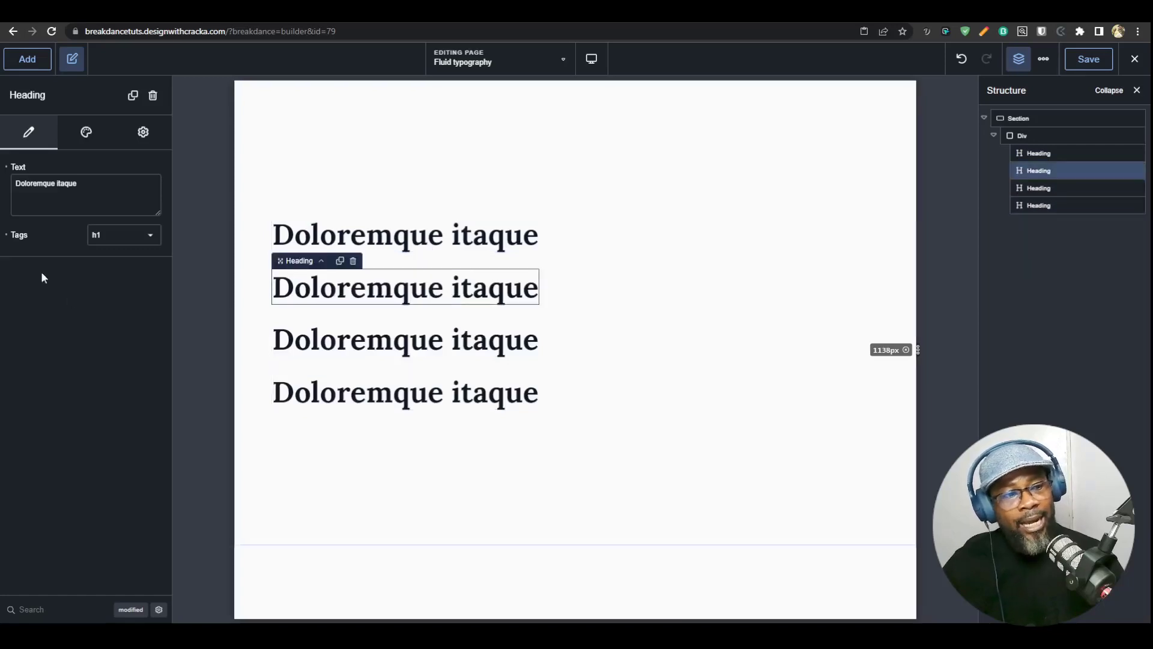
pyautogui.click(114, 236)
pyautogui.click(108, 272)
pyautogui.click(313, 325)
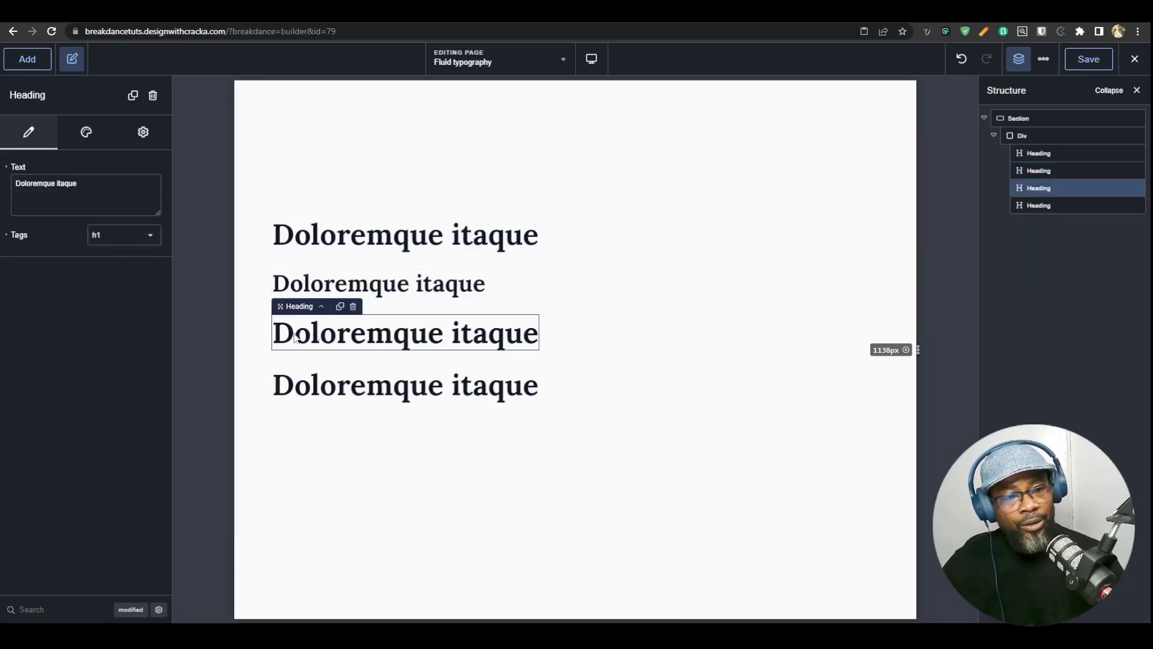
pyautogui.click(117, 236)
pyautogui.click(105, 290)
pyautogui.click(336, 373)
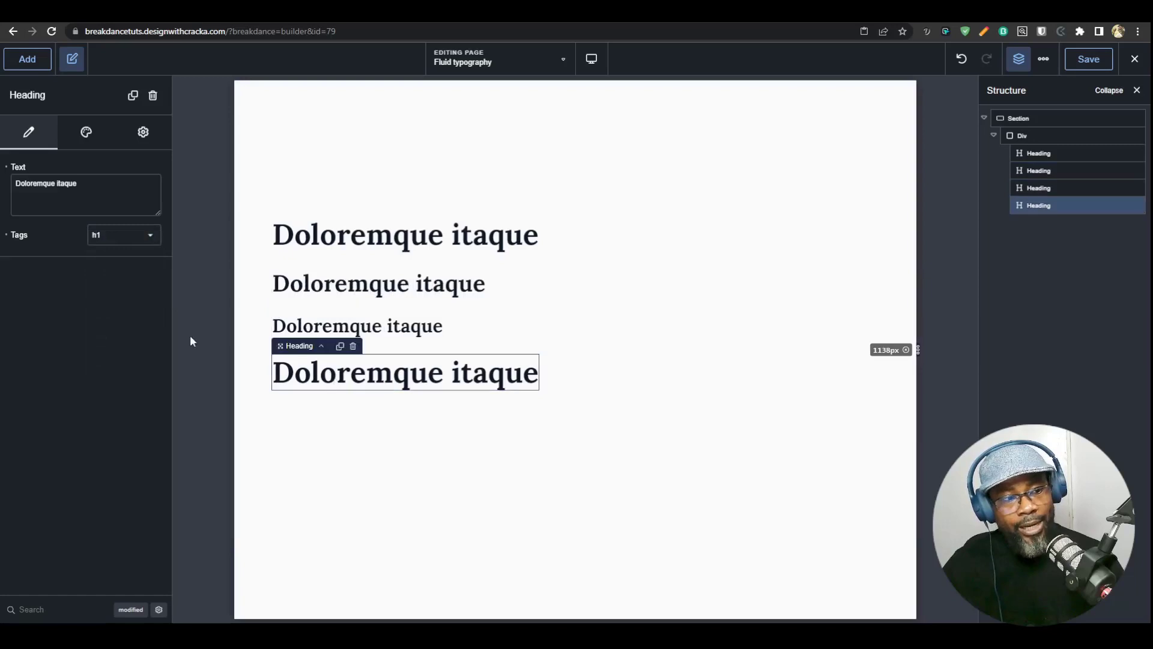
pyautogui.click(114, 236)
pyautogui.click(102, 313)
pyautogui.click(406, 235)
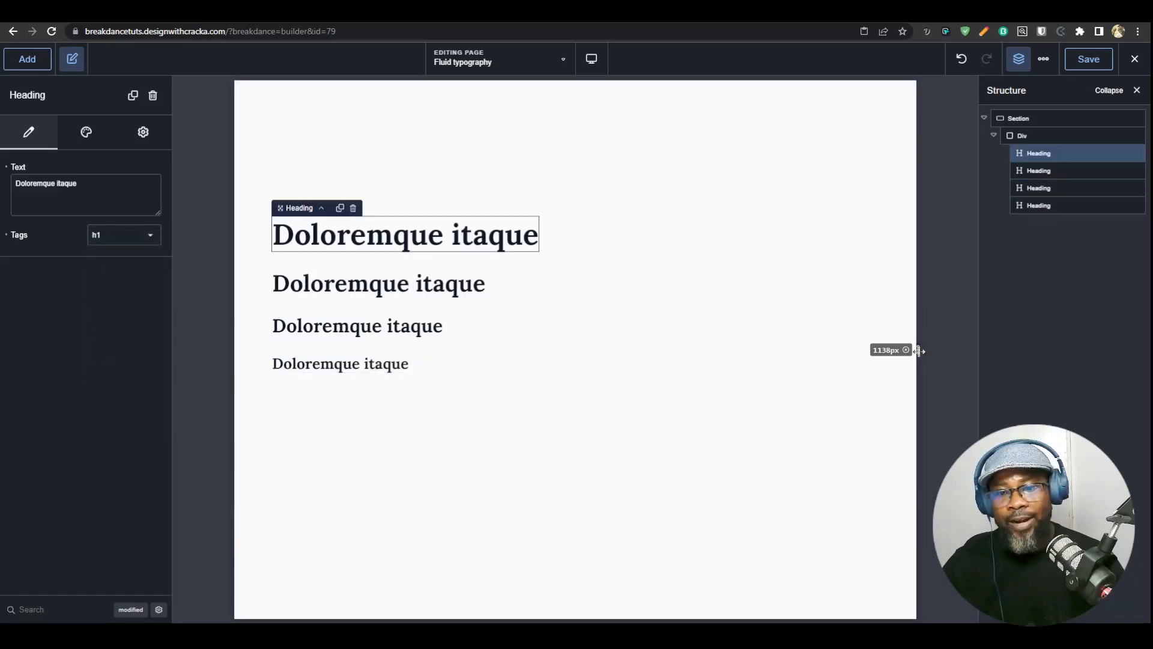
pyautogui.moveTo(918, 349); pyautogui.dragTo(957, 359)
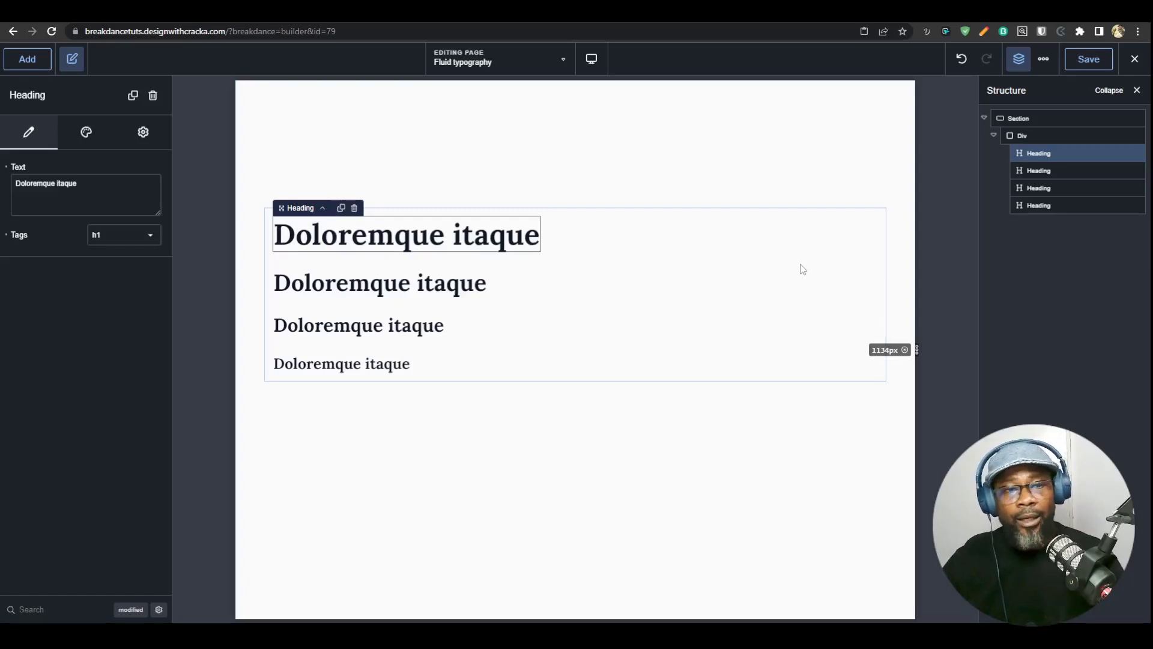
# - Open Global Settings, try the Typography Ratio slider, and scroll down to Code > CSS
pyautogui.click(1047, 61)
pyautogui.click(1039, 84)
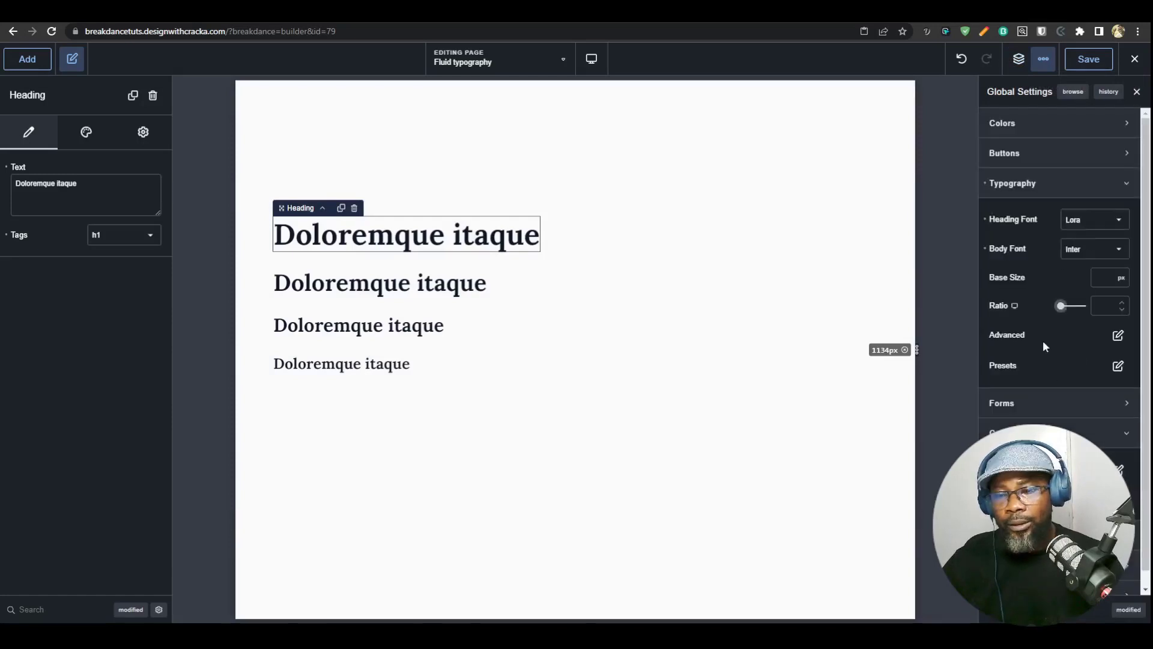
pyautogui.moveTo(1062, 306); pyautogui.dragTo(985, 304)
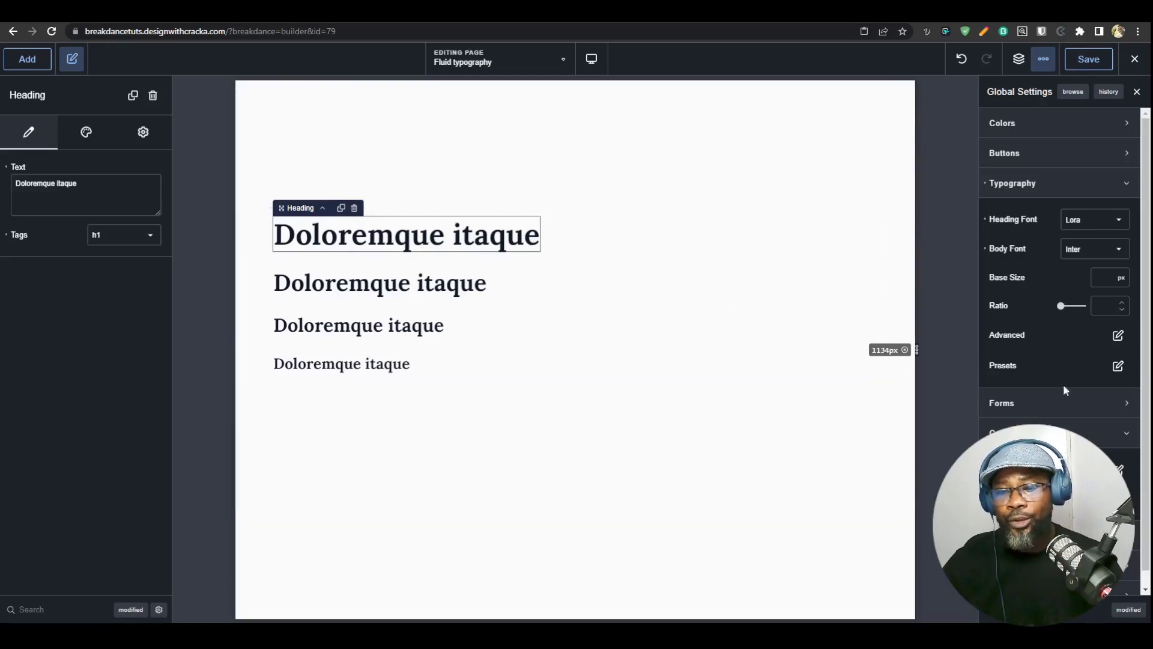
pyautogui.scroll(-1, 1065, 389)
pyautogui.scroll(-2, 1065, 389)
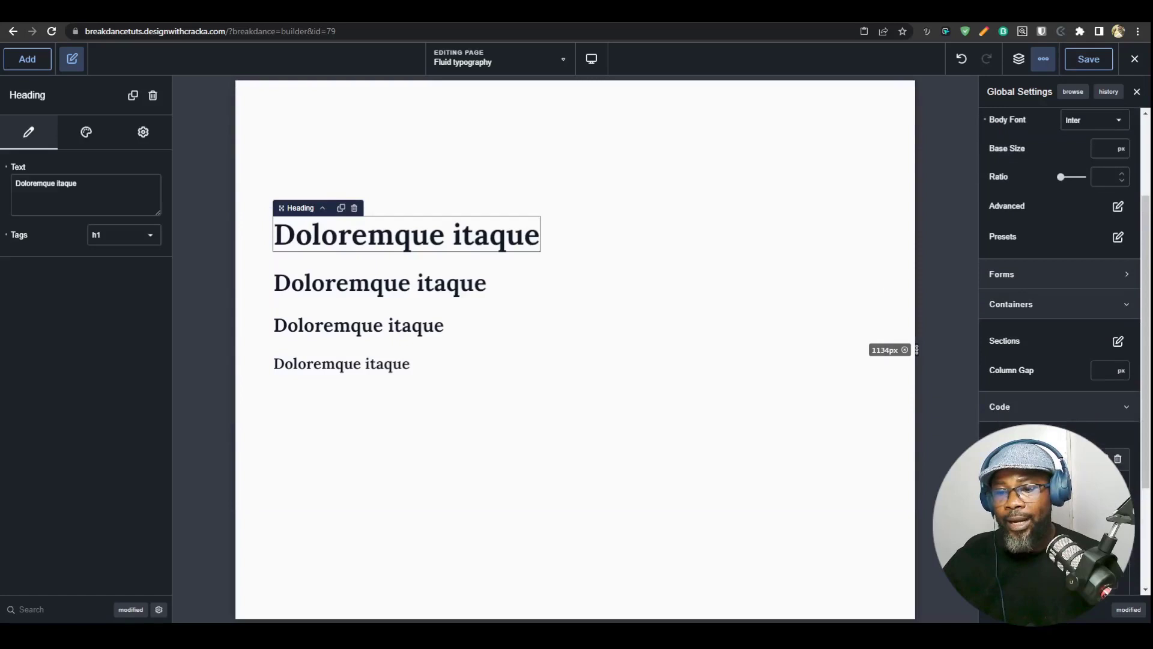
pyautogui.scroll(-3, 1060, 360)
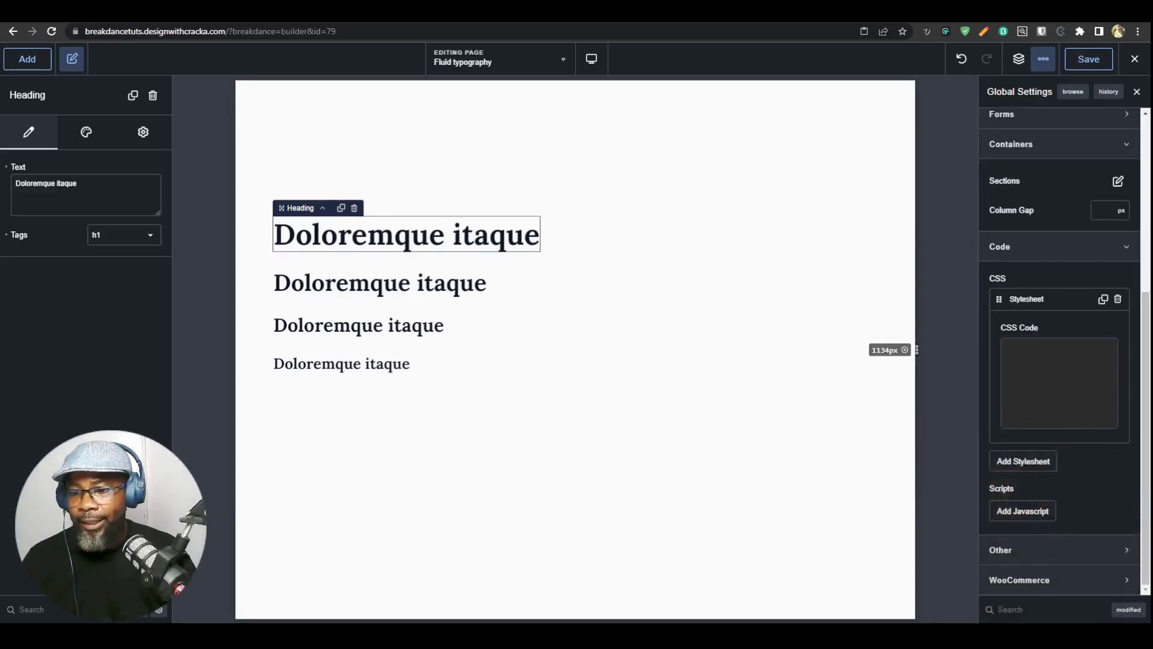
# - Write html { font-size: 62.5%; } in the global CSS code box
pyautogui.moveTo(1036, 365)
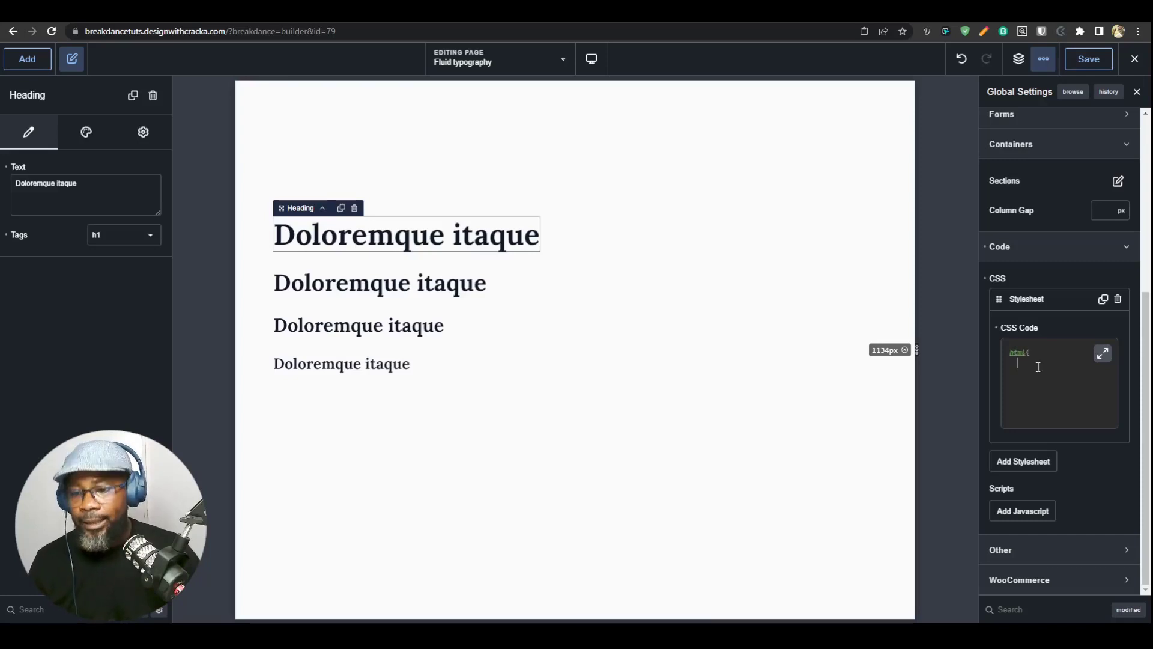
pyautogui.press('Return')
pyautogui.press('Return')
pyautogui.write('}')
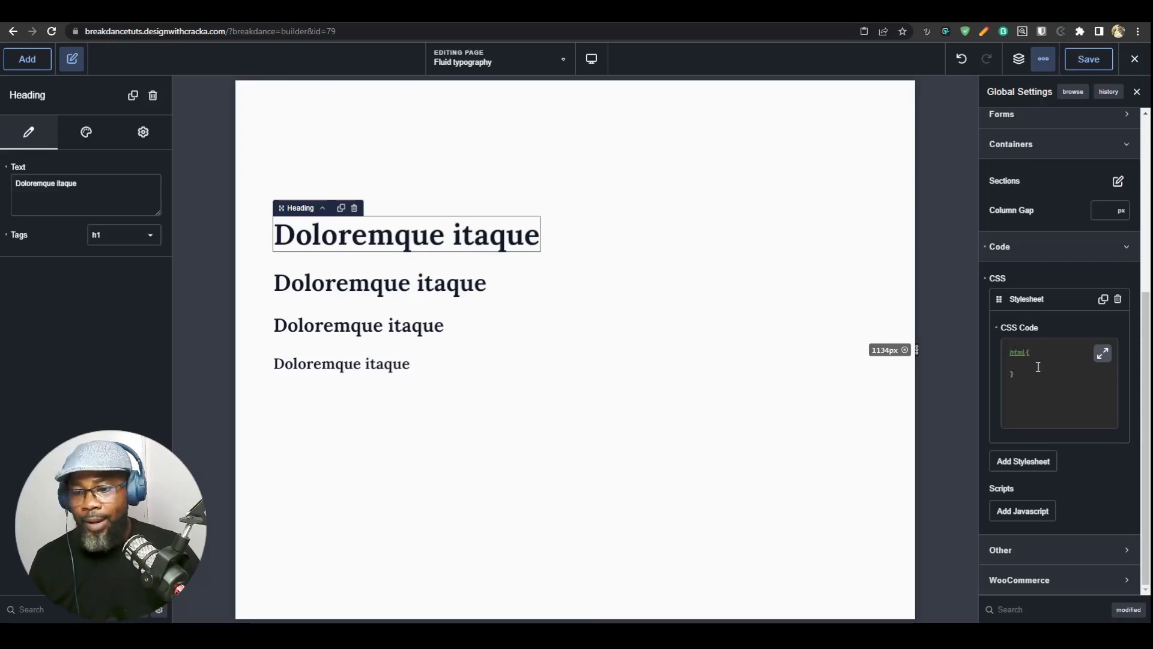
pyautogui.write('font')
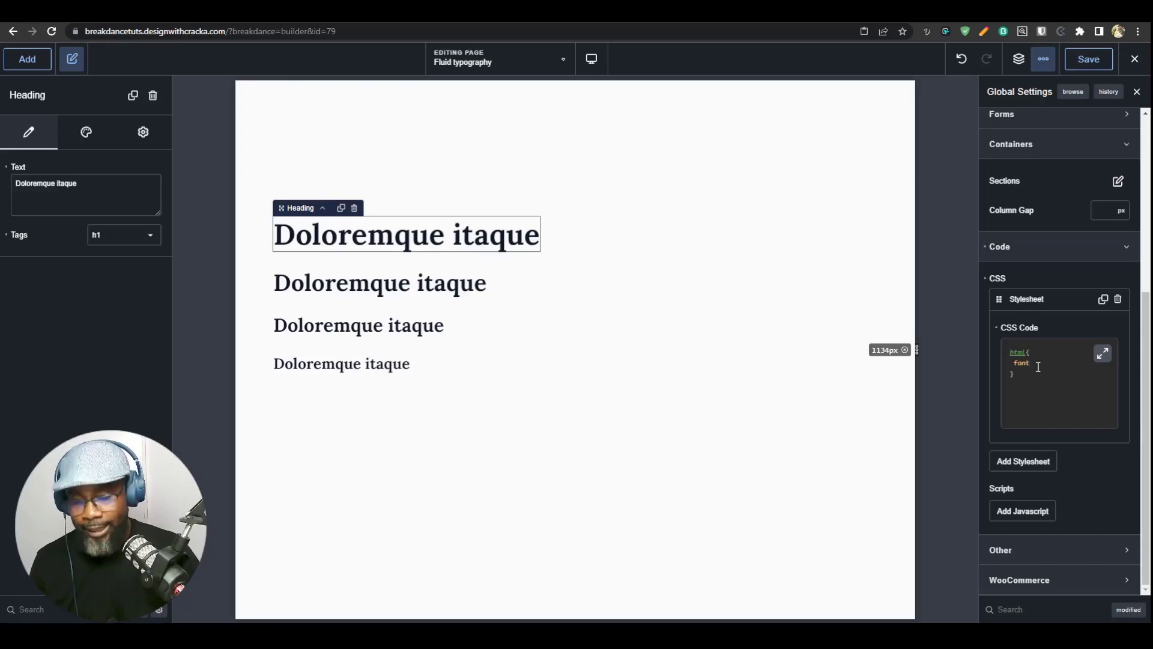
pyautogui.write('-size: ')
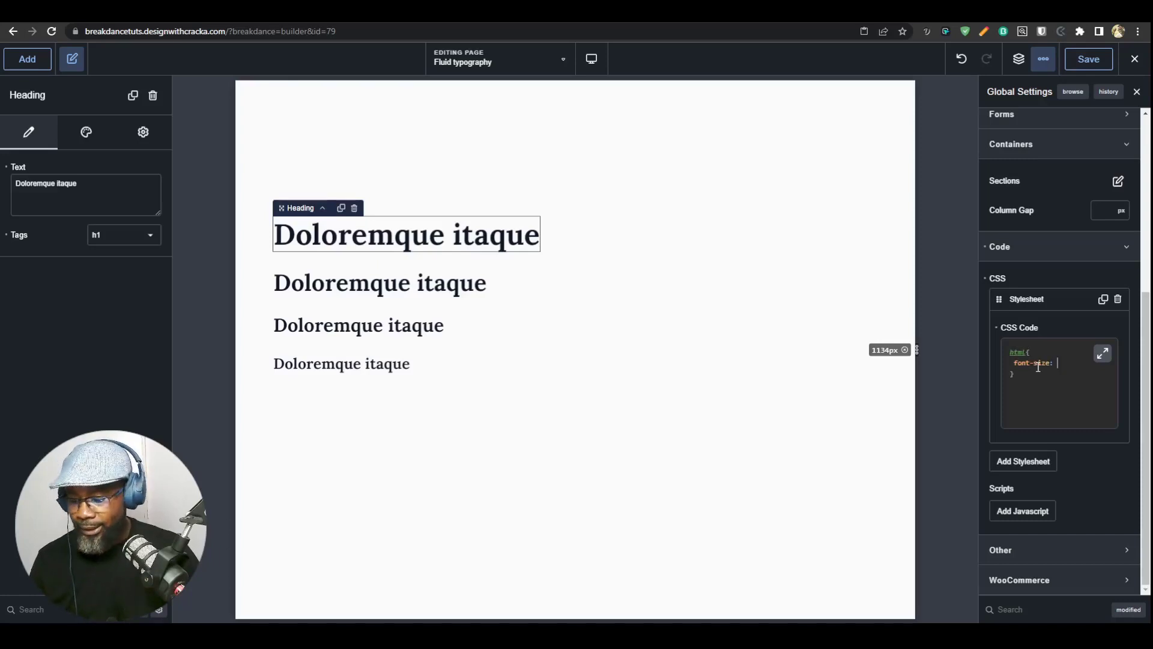
pyautogui.write('62.5')
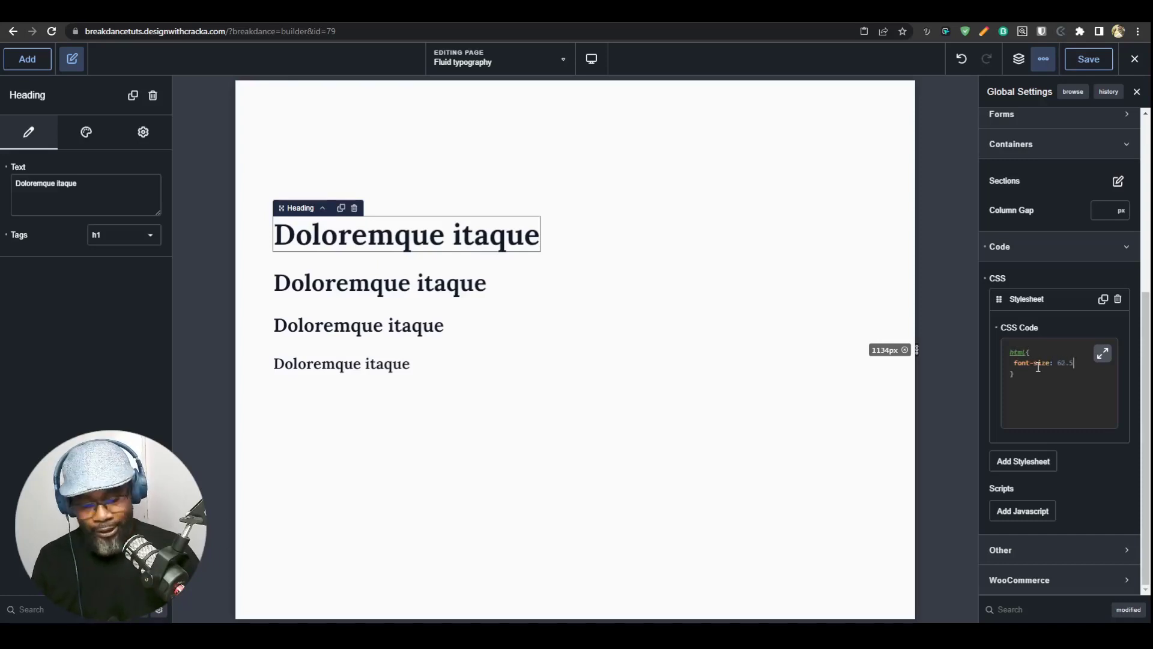
pyautogui.write('%')
pyautogui.click(1041, 392)
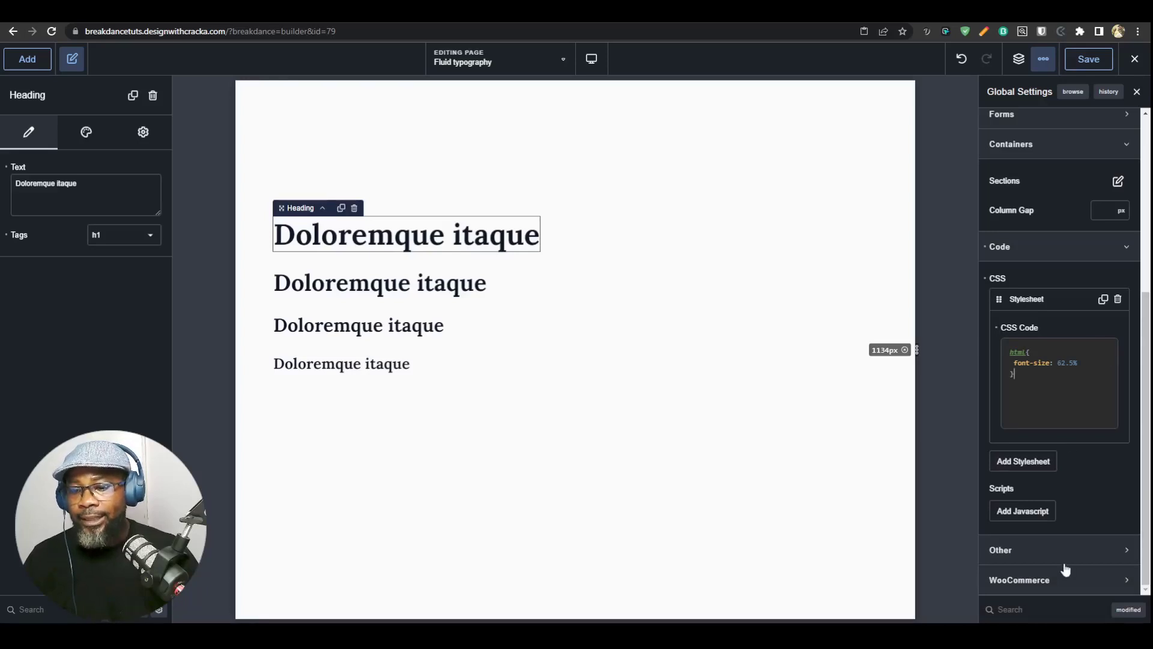
# - Expand the Other and Containers groups in Global Settings, collapsing Code
pyautogui.click(1038, 556)
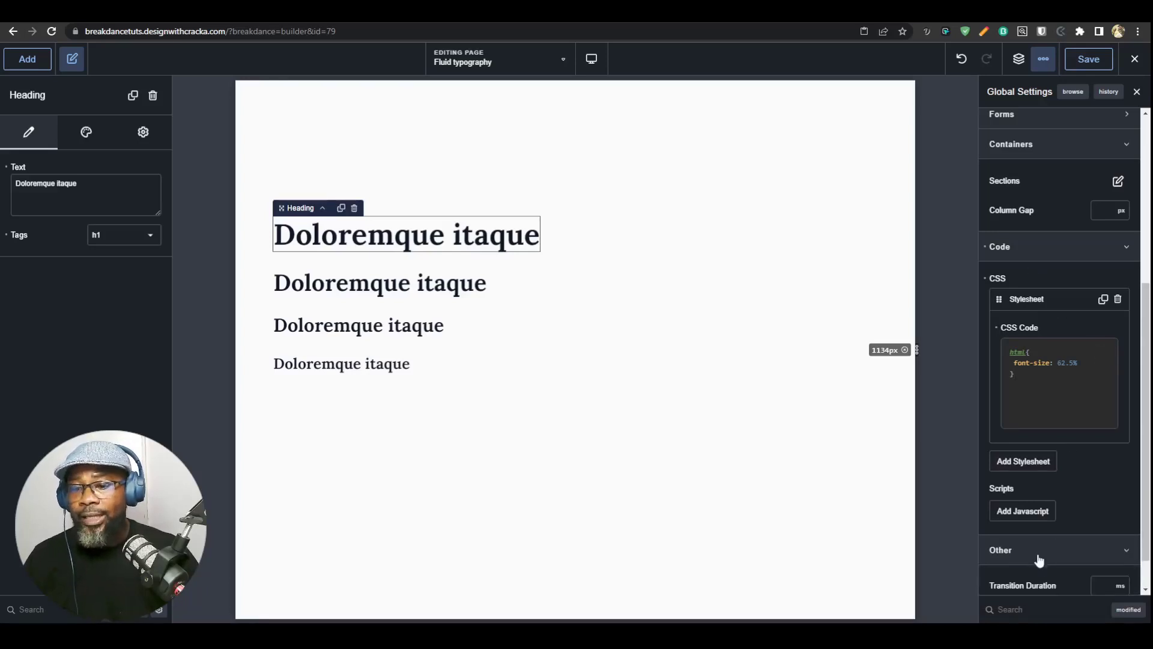
pyautogui.scroll(-1, 1036, 531)
pyautogui.scroll(3, 1043, 420)
pyautogui.click(1032, 389)
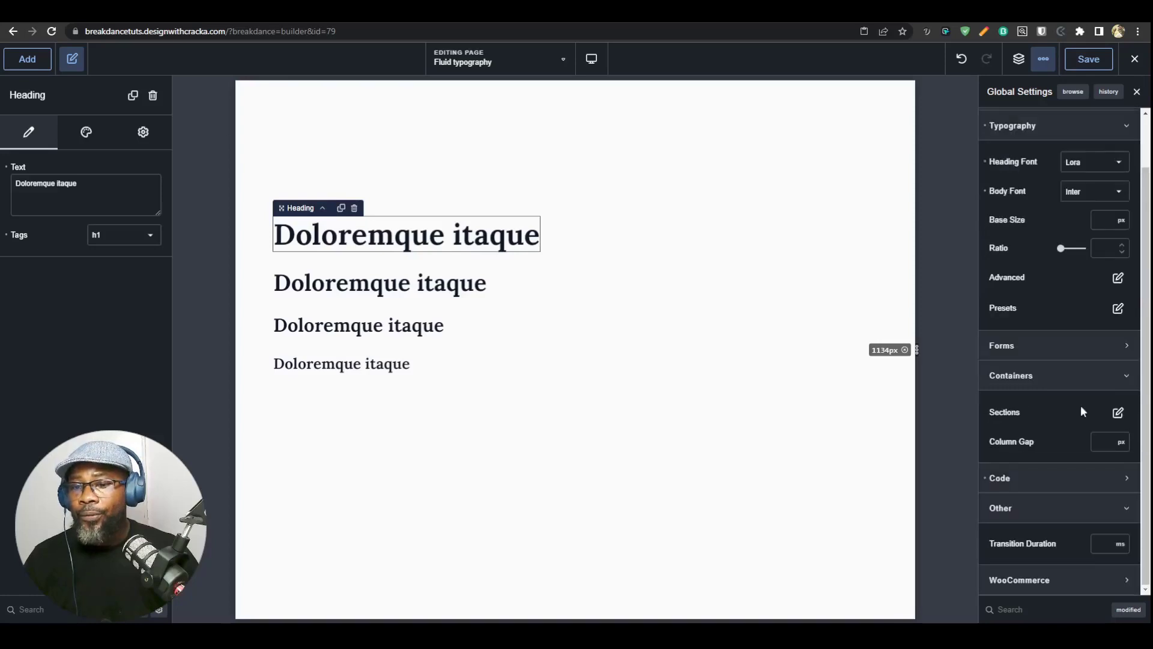
pyautogui.scroll(2, 1033, 388)
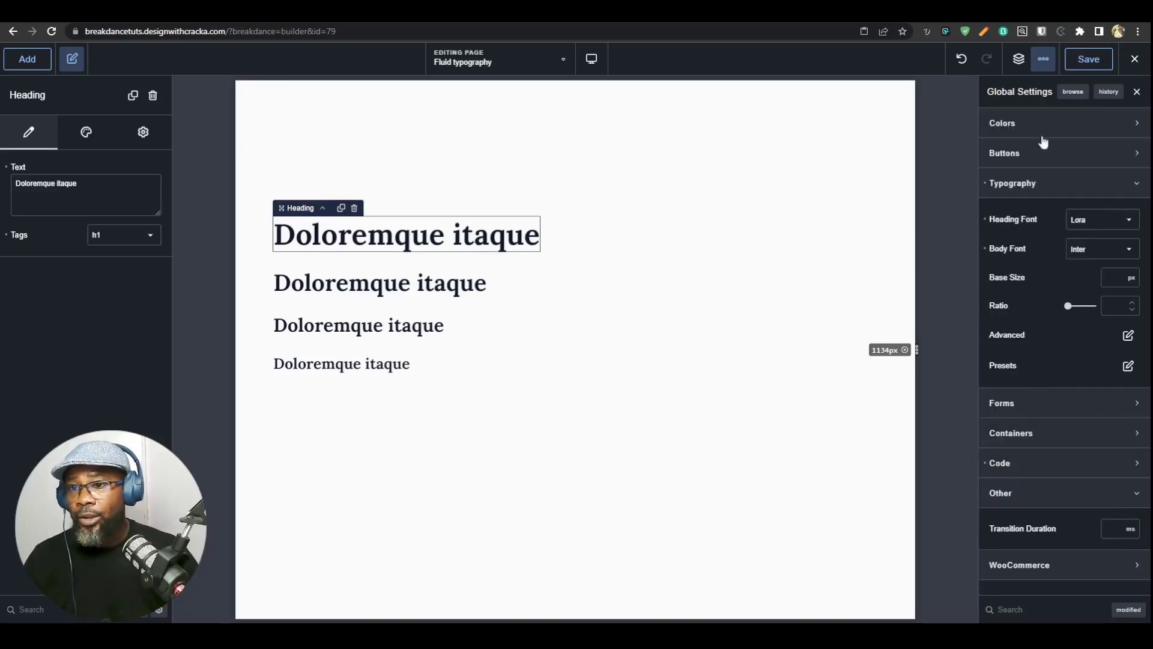
pyautogui.click(1045, 434)
pyautogui.scroll(-1, 1061, 480)
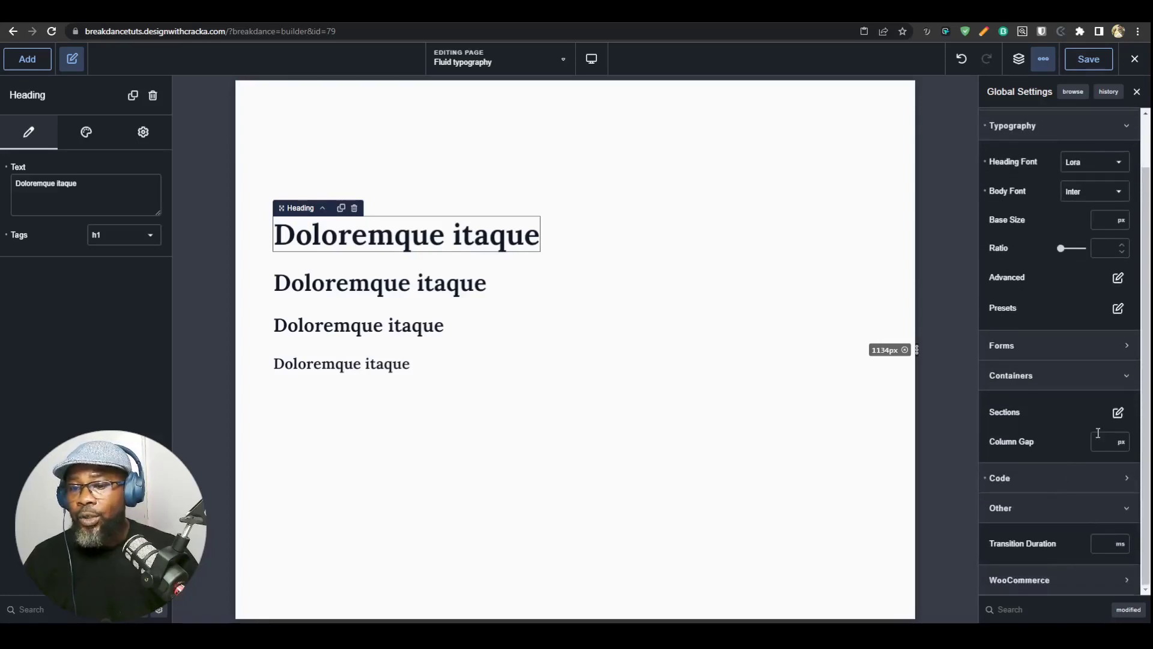
# - Check the Sections container width, then exit the builder to the front end
pyautogui.click(1118, 412)
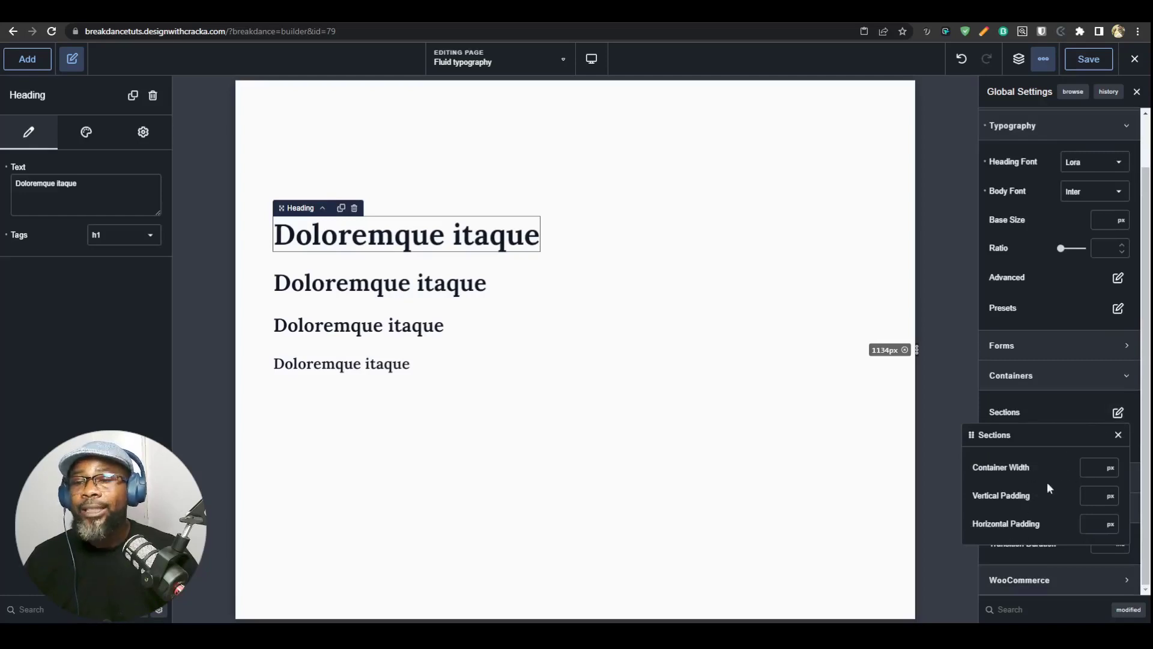
pyautogui.click(1090, 468)
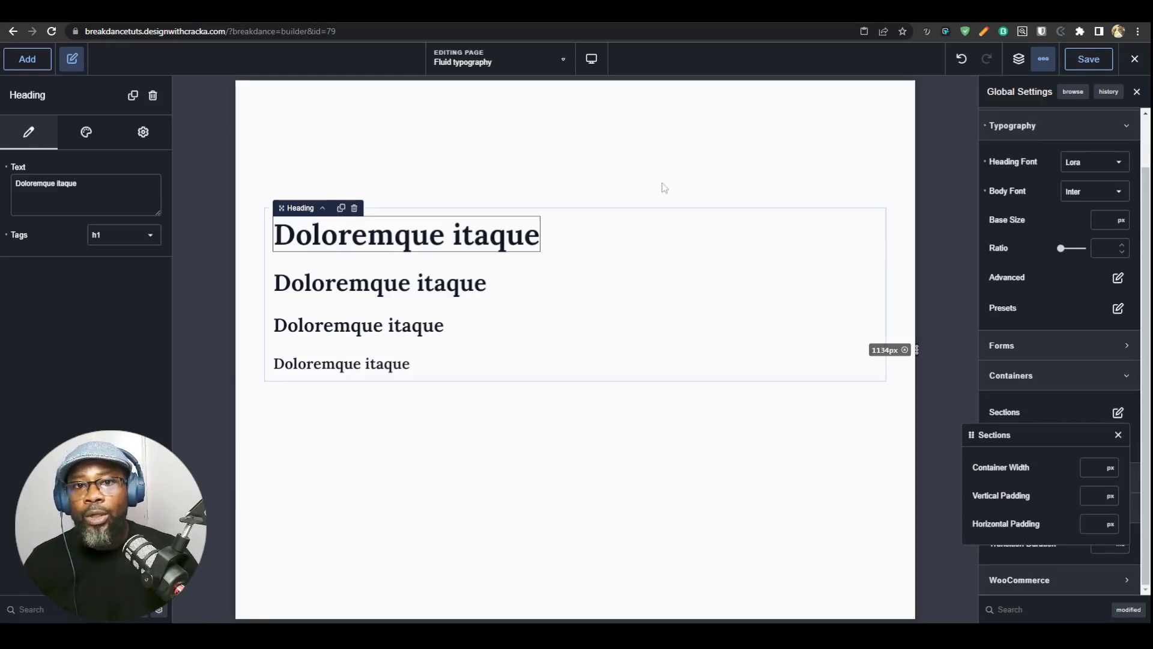
pyautogui.click(1134, 67)
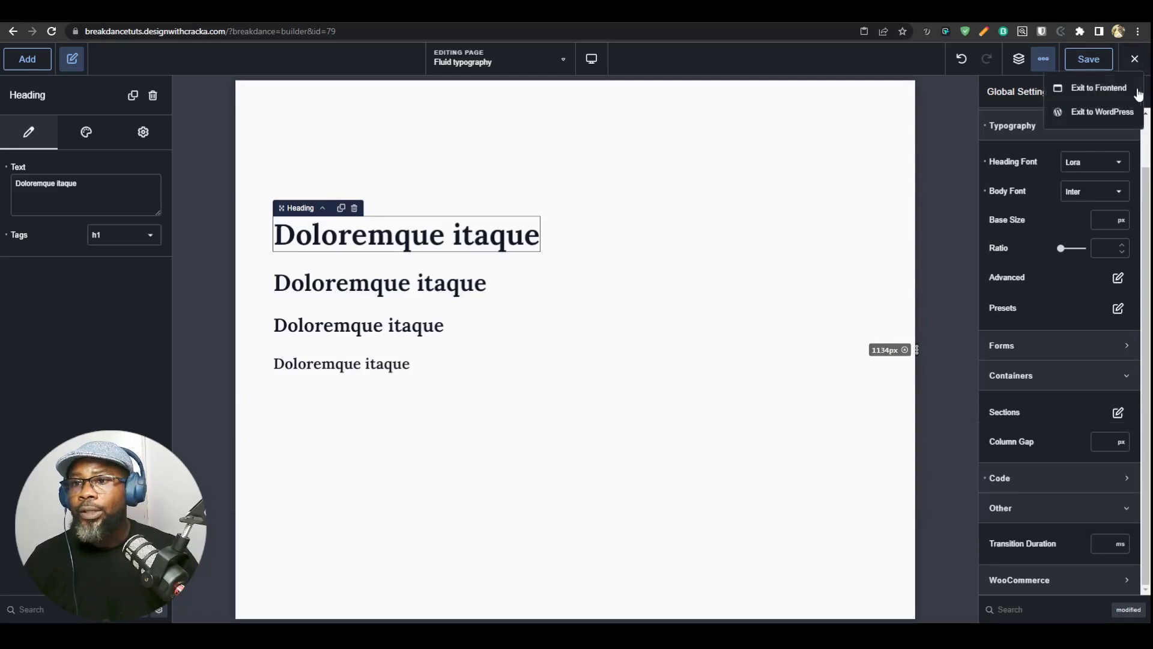
pyautogui.click(1097, 85)
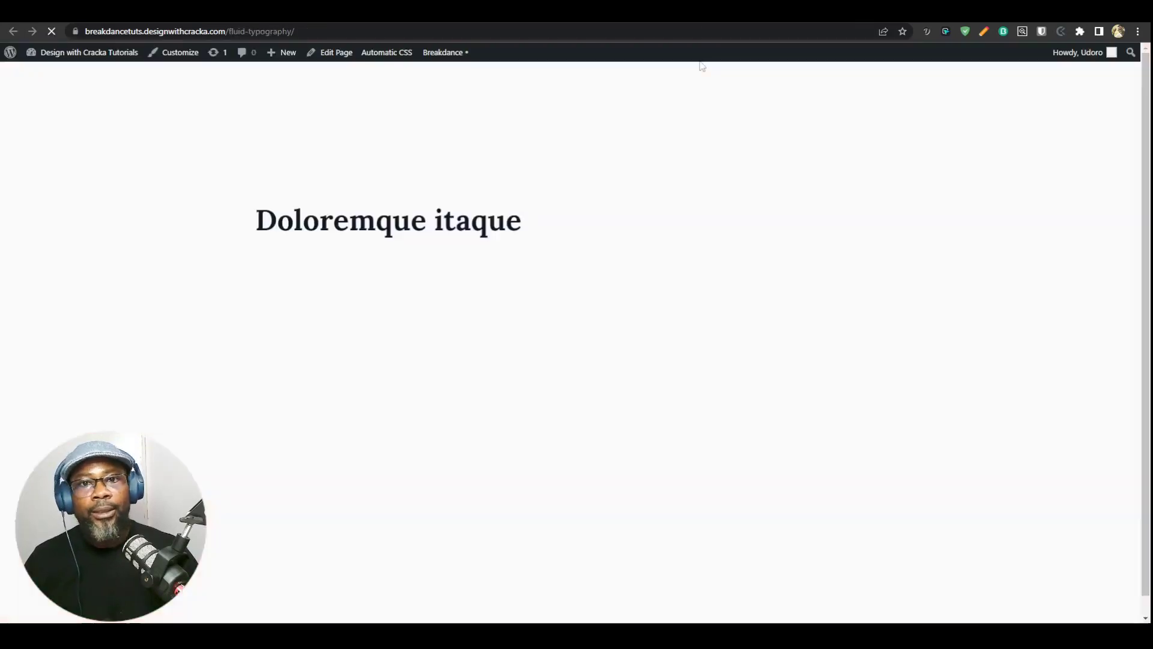
# - Inspect the section container's computed box size in DevTools, then close DevTools
pyautogui.hotkey('ctrl', 'shift', 'i')
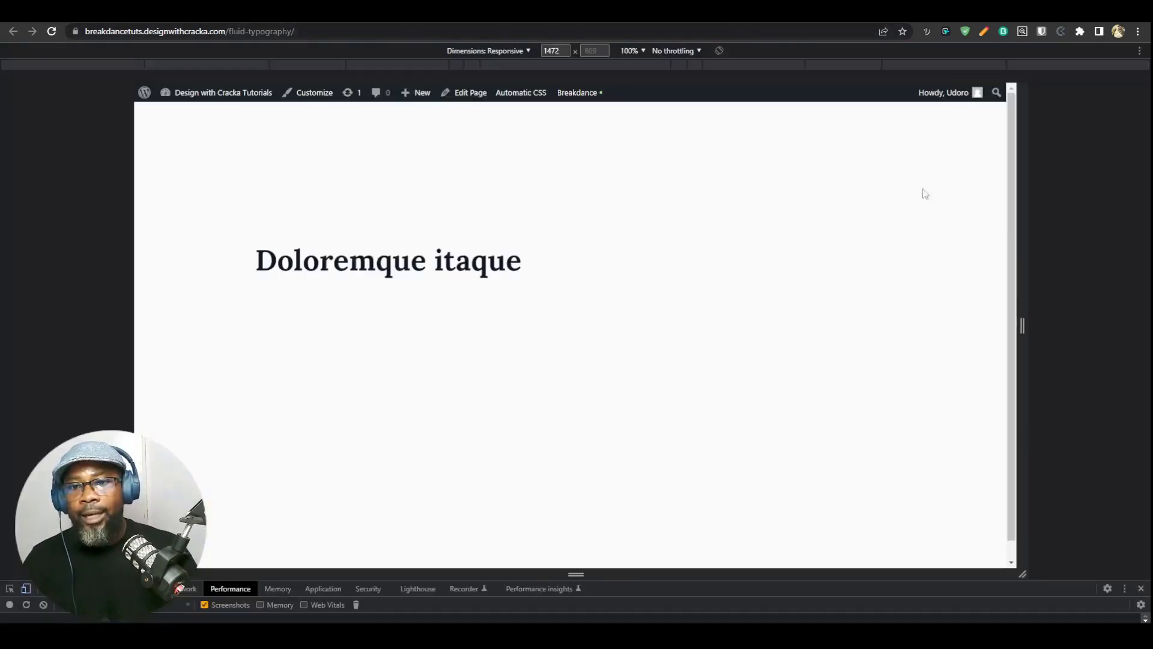
pyautogui.click(26, 588)
pyautogui.click(9, 588)
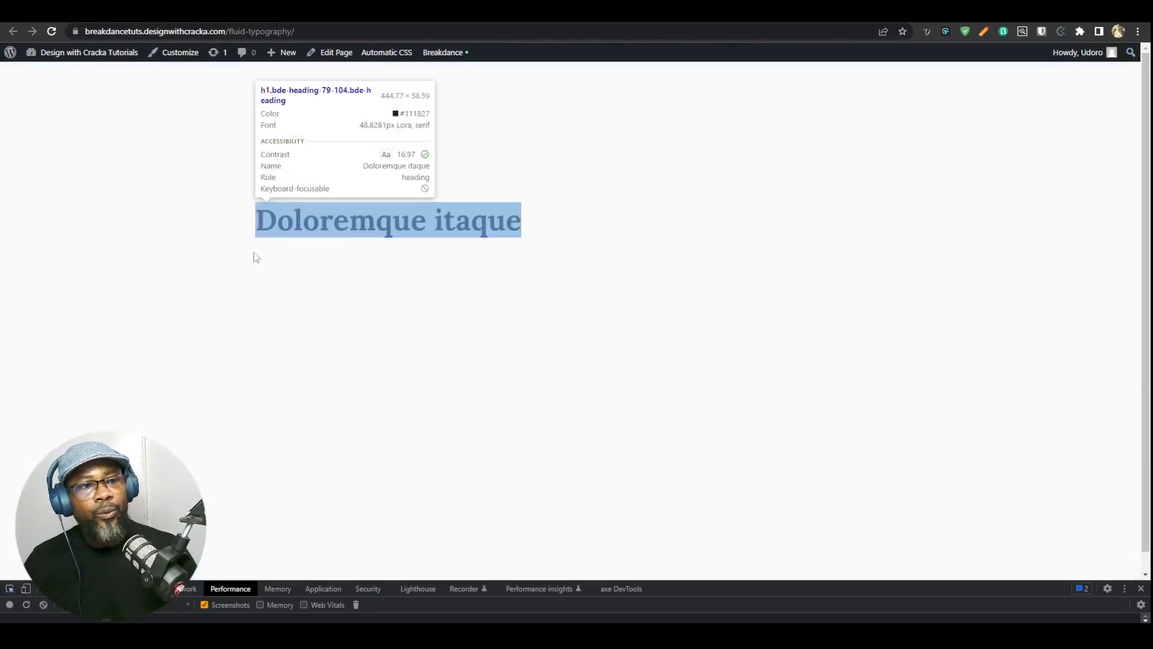
pyautogui.click(256, 276)
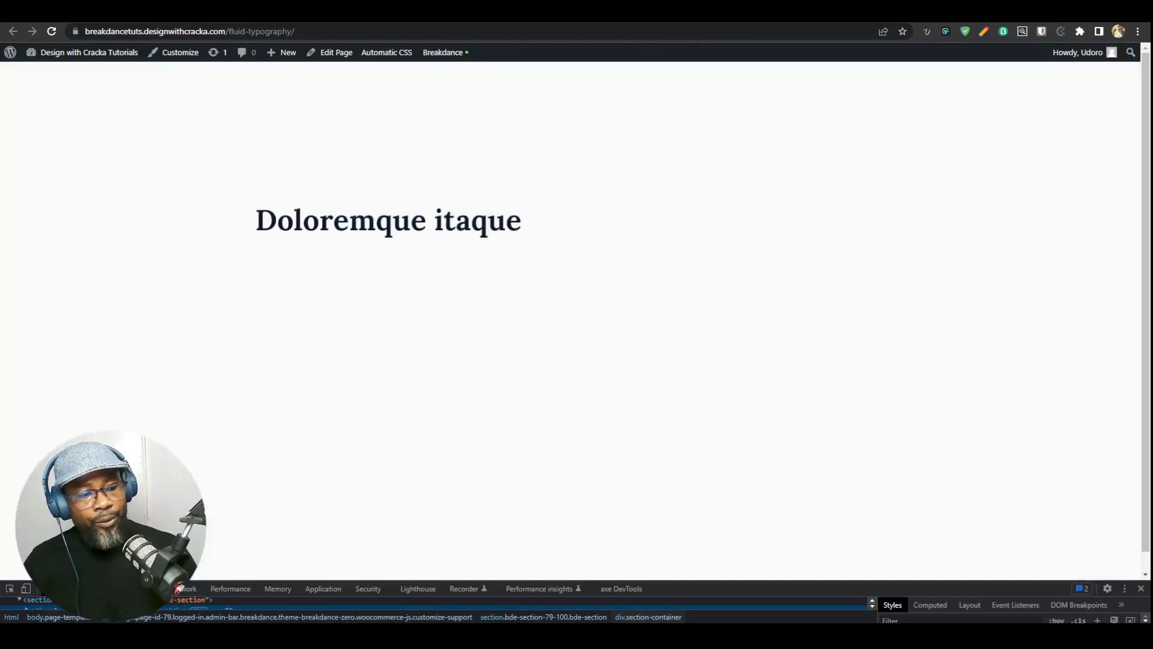
pyautogui.moveTo(1021, 581); pyautogui.dragTo(1021, 391)
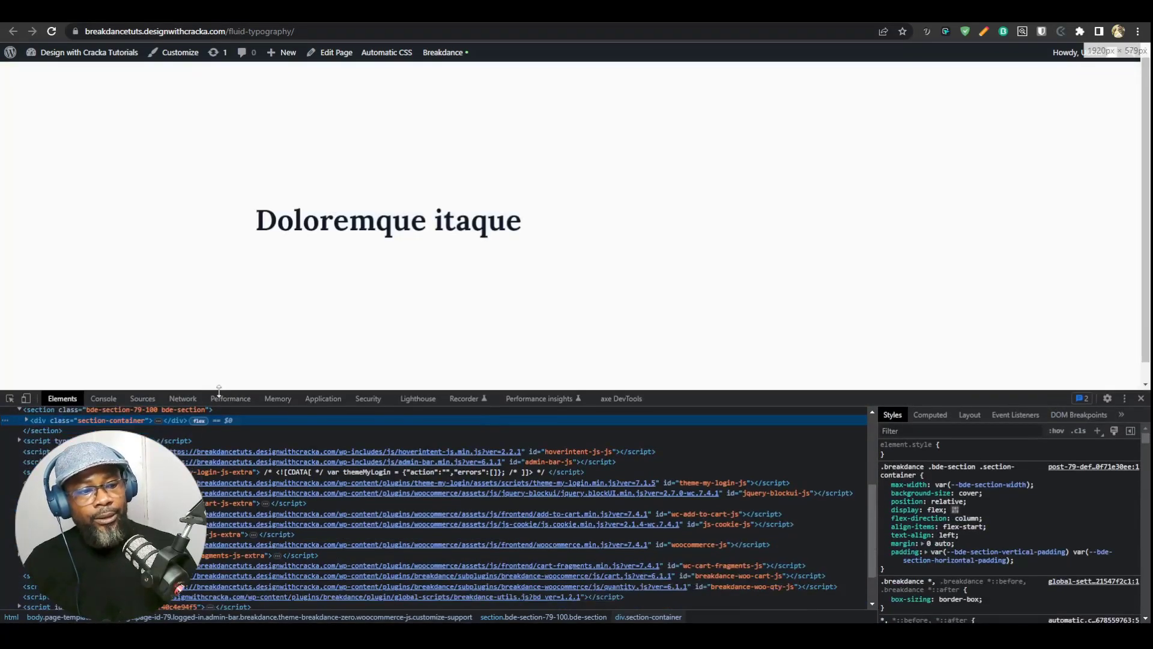
pyautogui.click(943, 415)
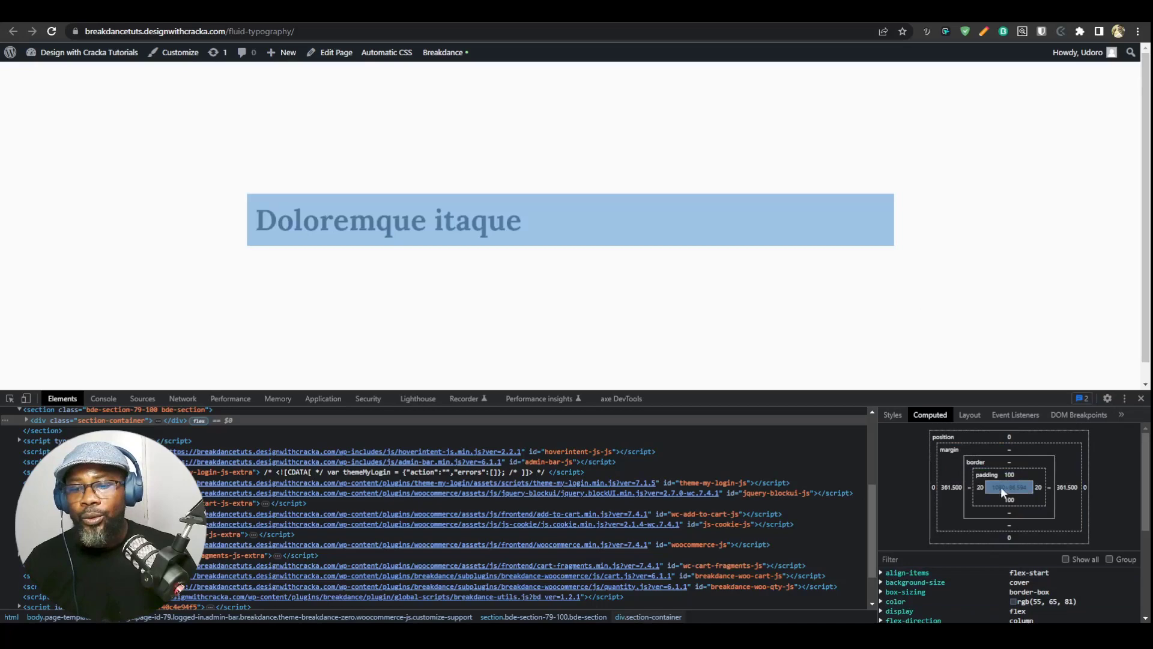
pyautogui.click(1141, 398)
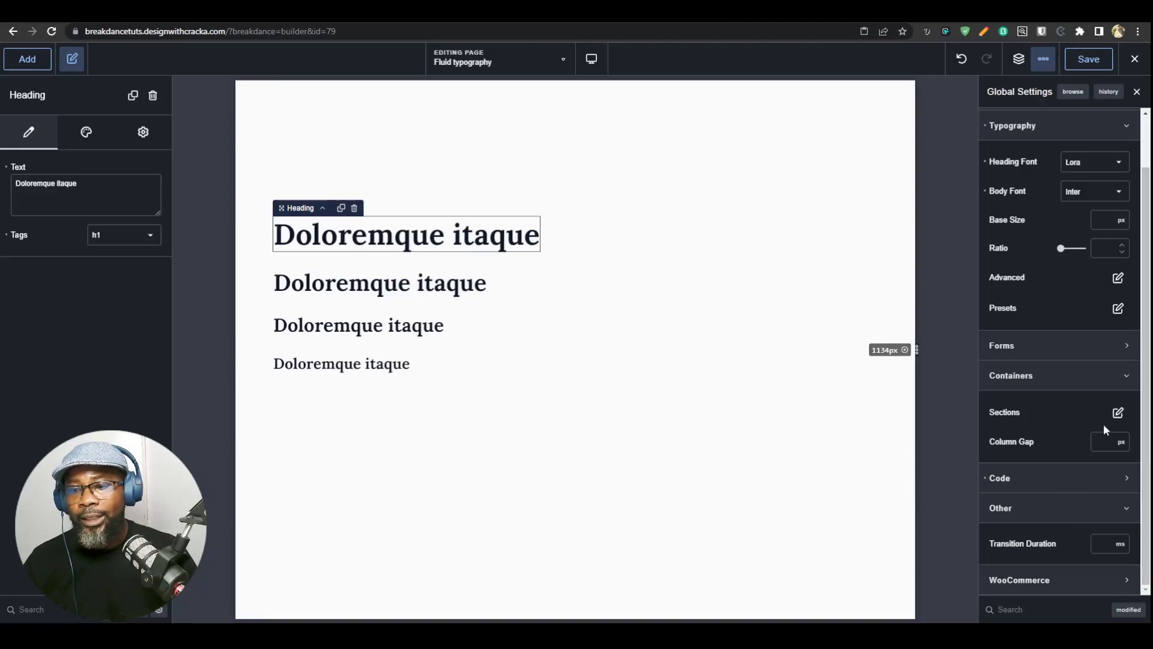
# - Change the global Sections container width from 1400 px to 140 rem and save
pyautogui.click(1117, 414)
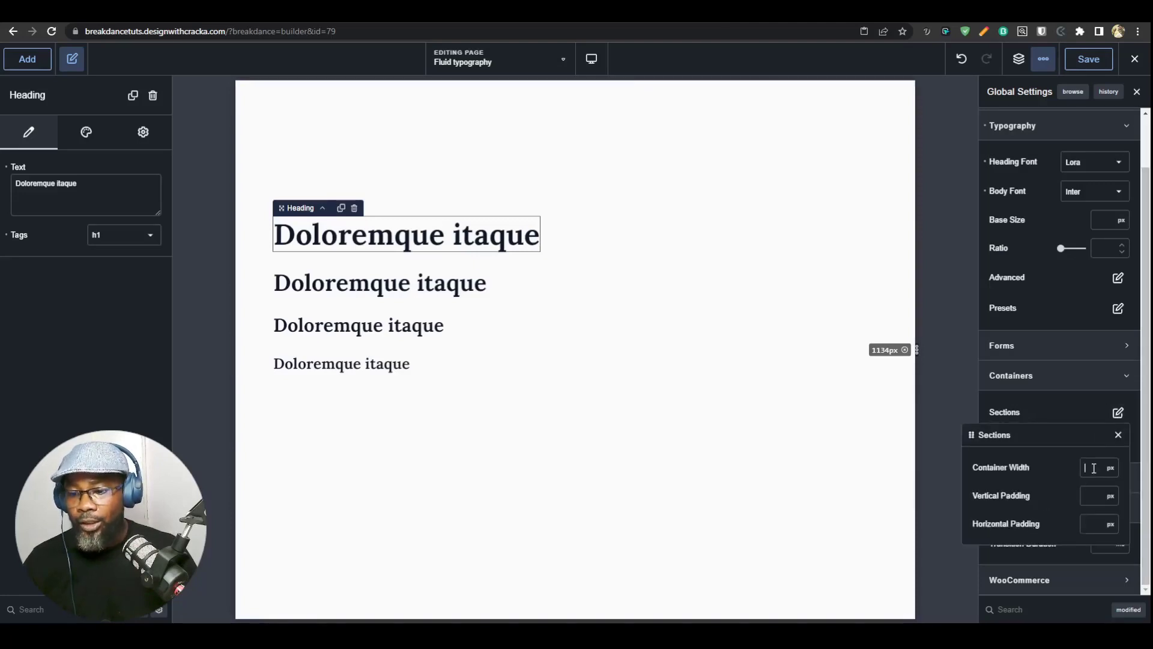
pyautogui.click(1093, 466)
pyautogui.write('1400')
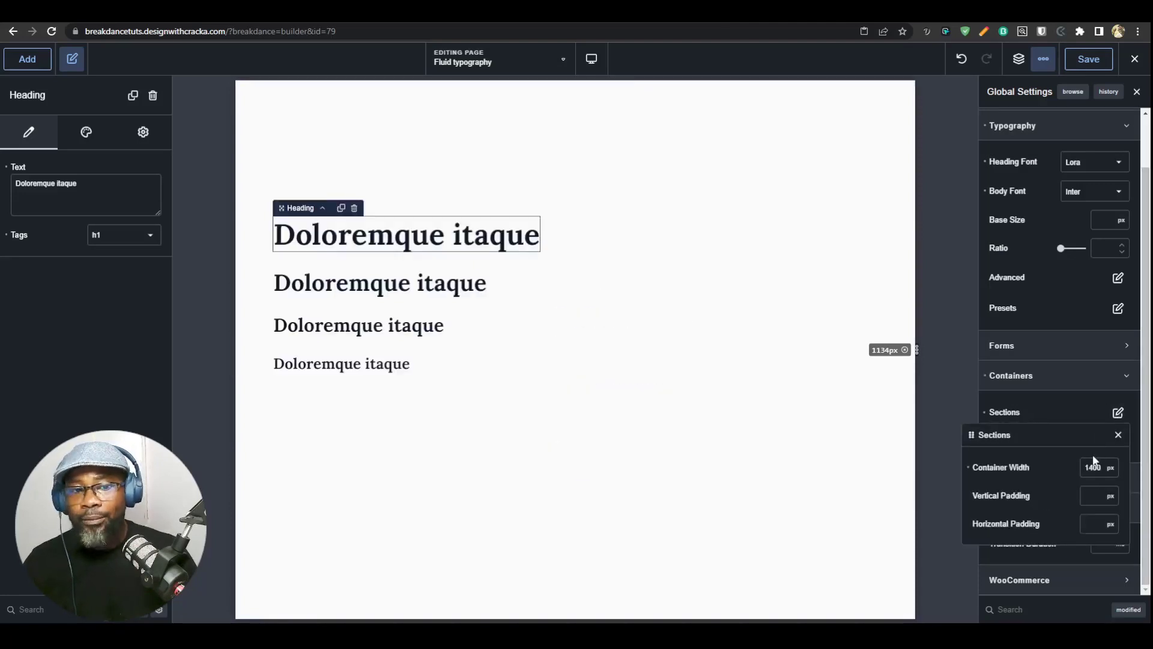
pyautogui.click(1111, 468)
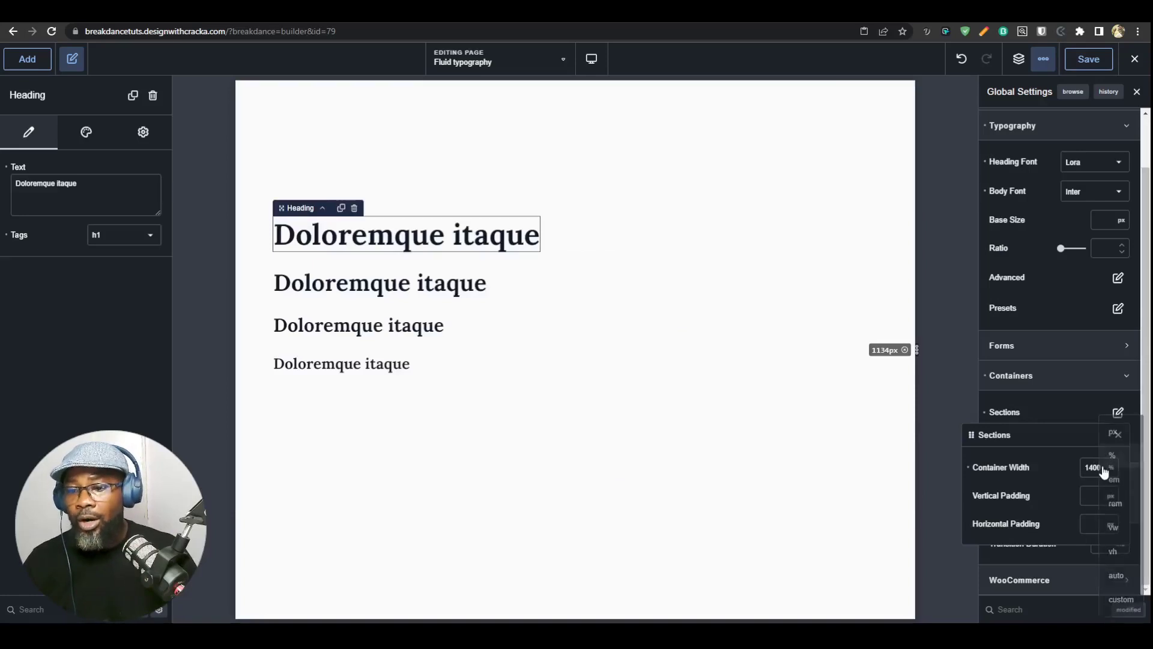
pyautogui.click(1102, 471)
pyautogui.doubleClick(1093, 468)
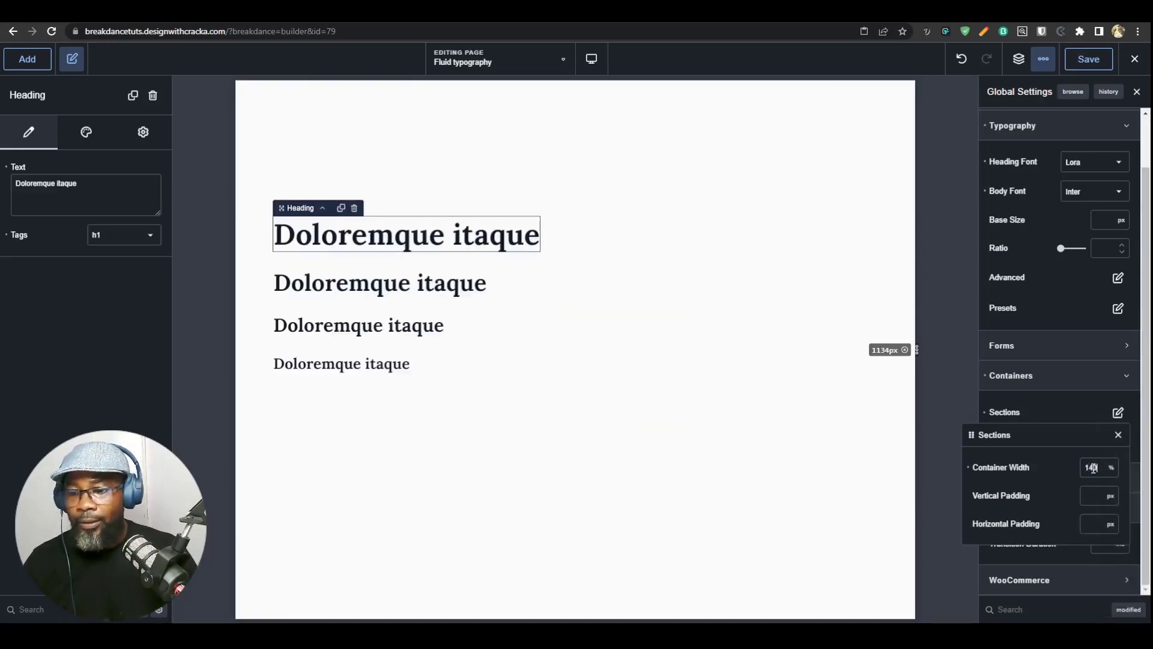
pyautogui.click(1111, 468)
pyautogui.click(1116, 505)
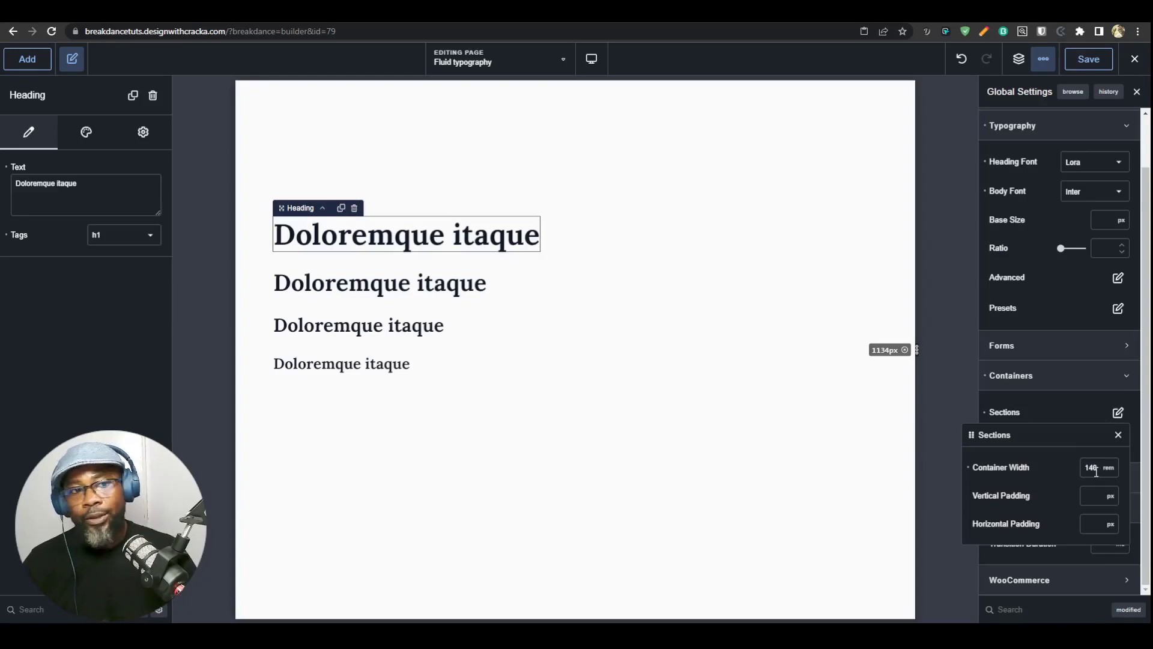
pyautogui.click(1089, 59)
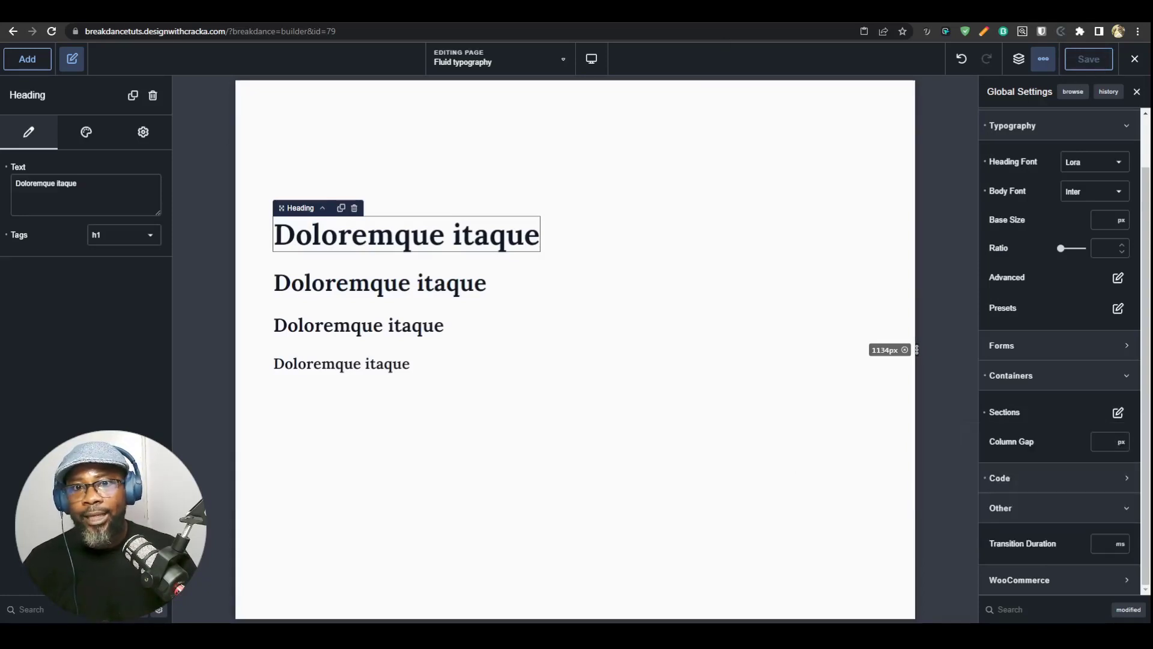
# - Reload the front end, check the wider section's computed size in DevTools, then close it
pyautogui.click(727, 12)
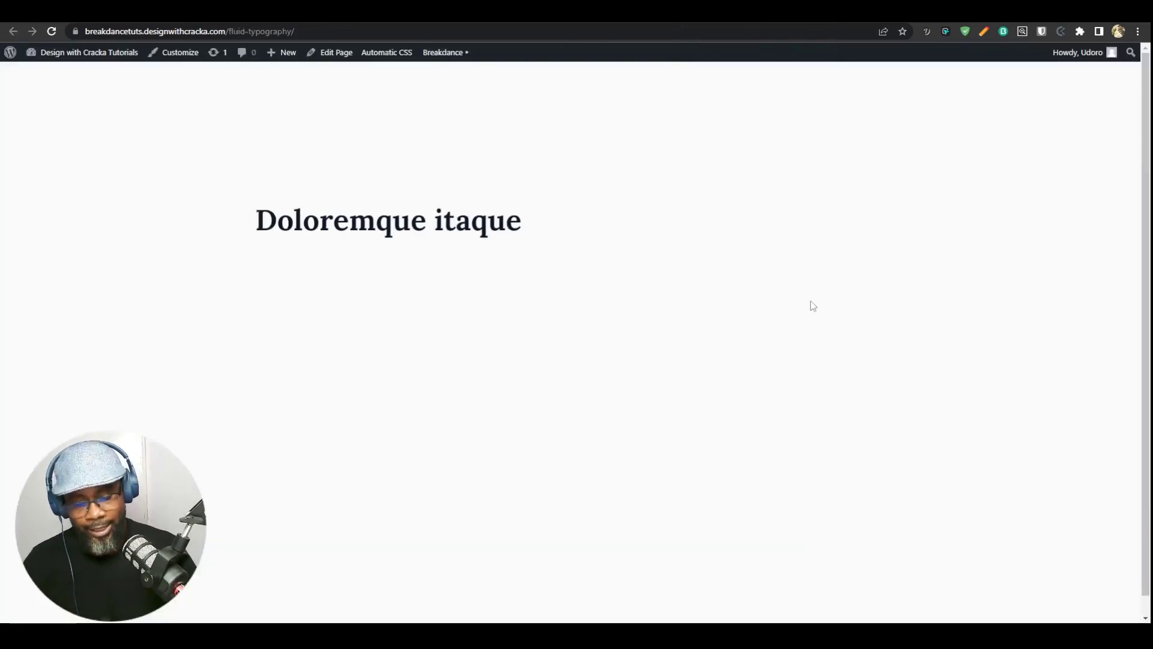
pyautogui.press('F5')
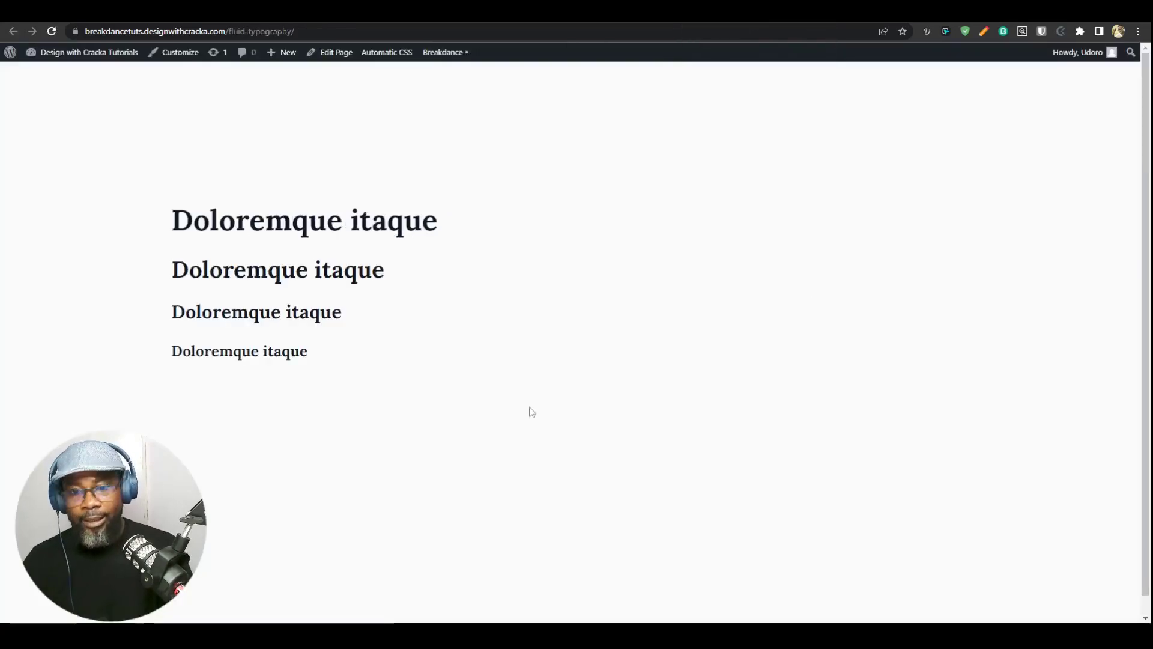
pyautogui.press('F12')
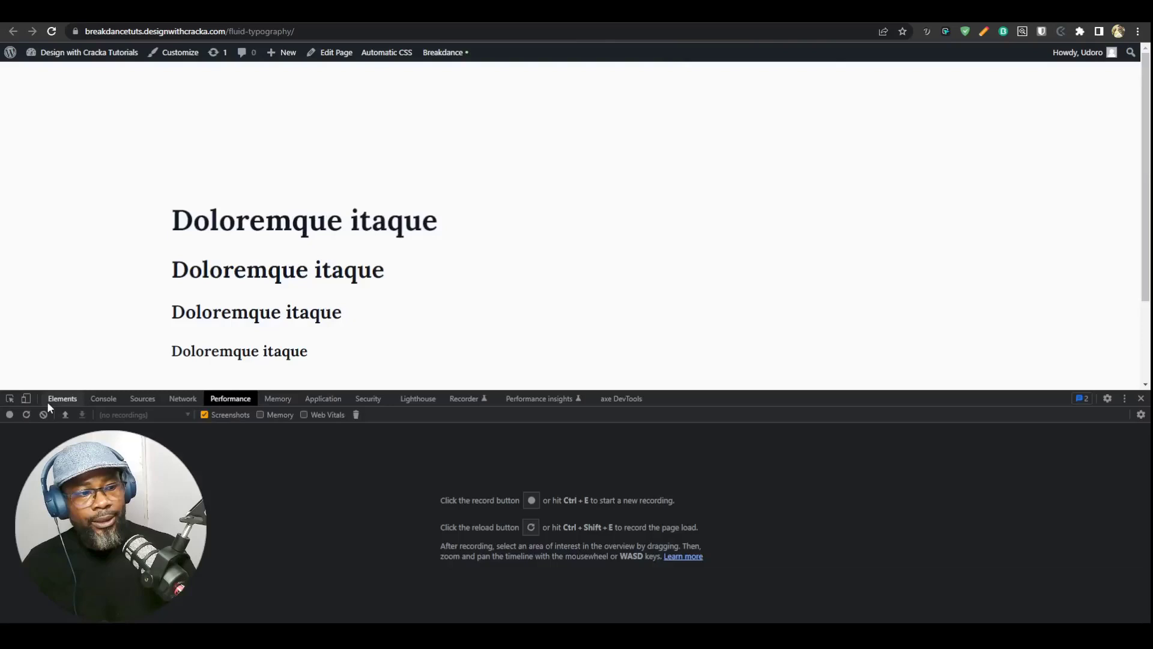
pyautogui.click(10, 398)
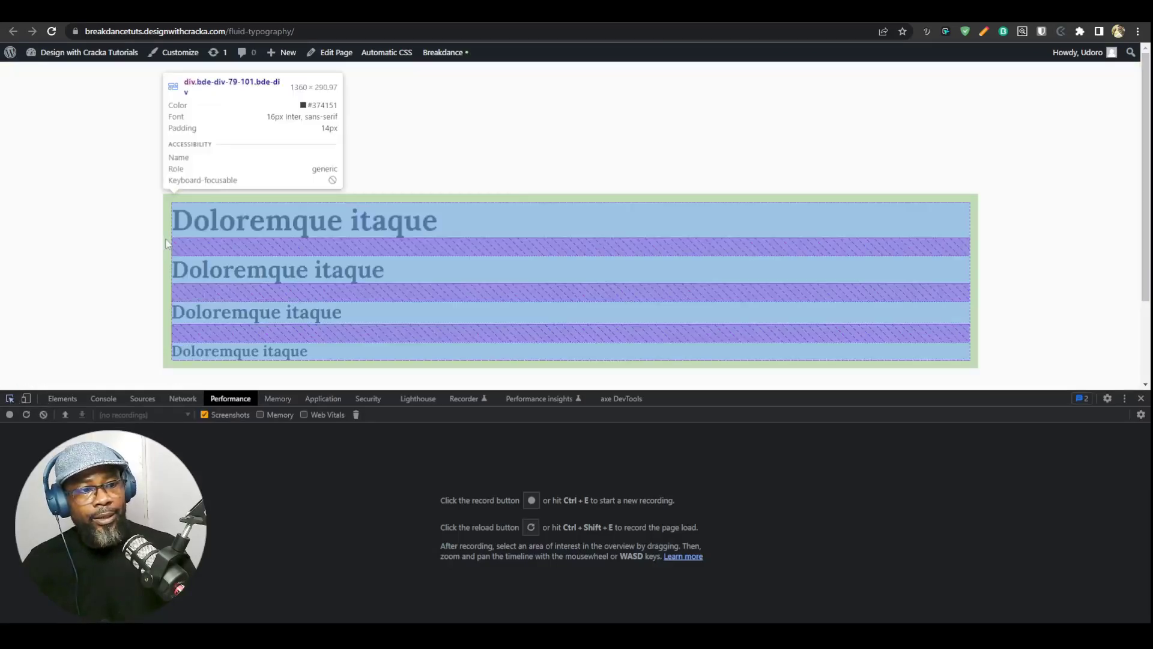
pyautogui.hotkey('ctrl', 'shift', 'c')
pyautogui.click(175, 170)
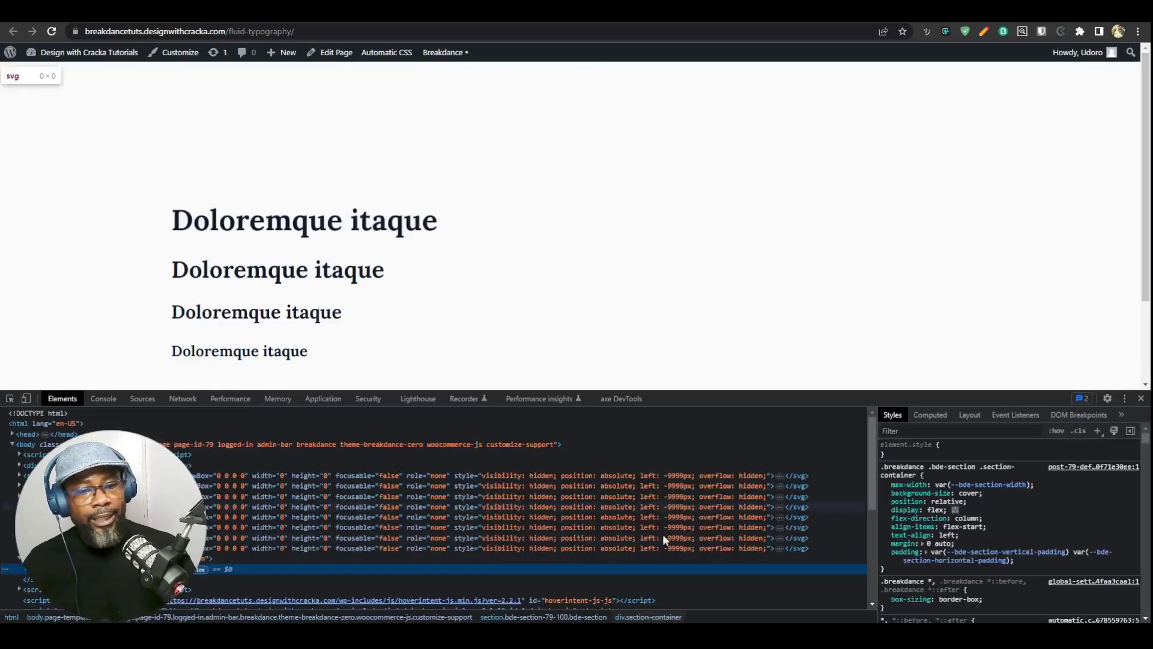
pyautogui.click(942, 415)
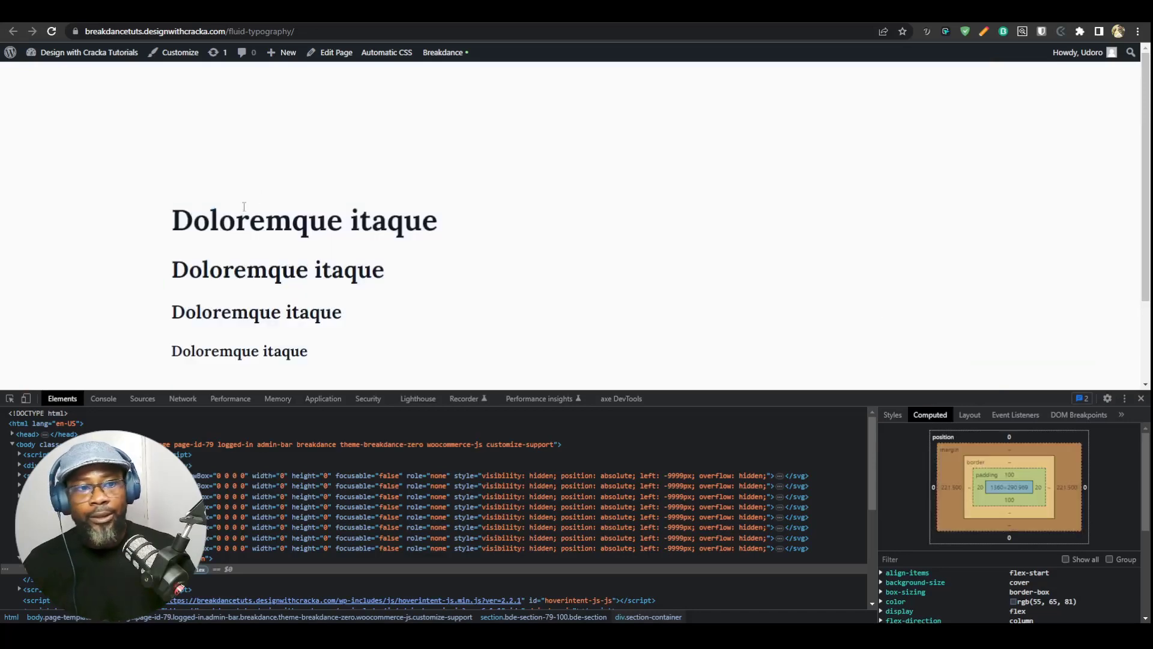
pyautogui.click(1139, 398)
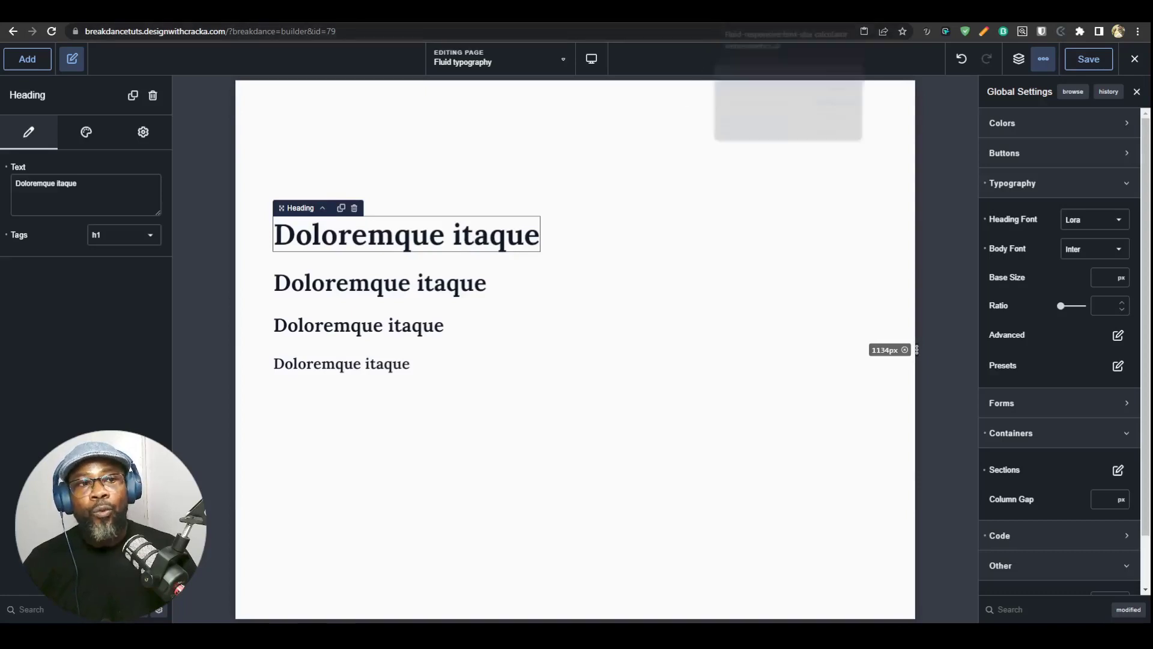
# - Switch to the websemantics fluid-responsive font-size calculator tab
pyautogui.click(729, 23)
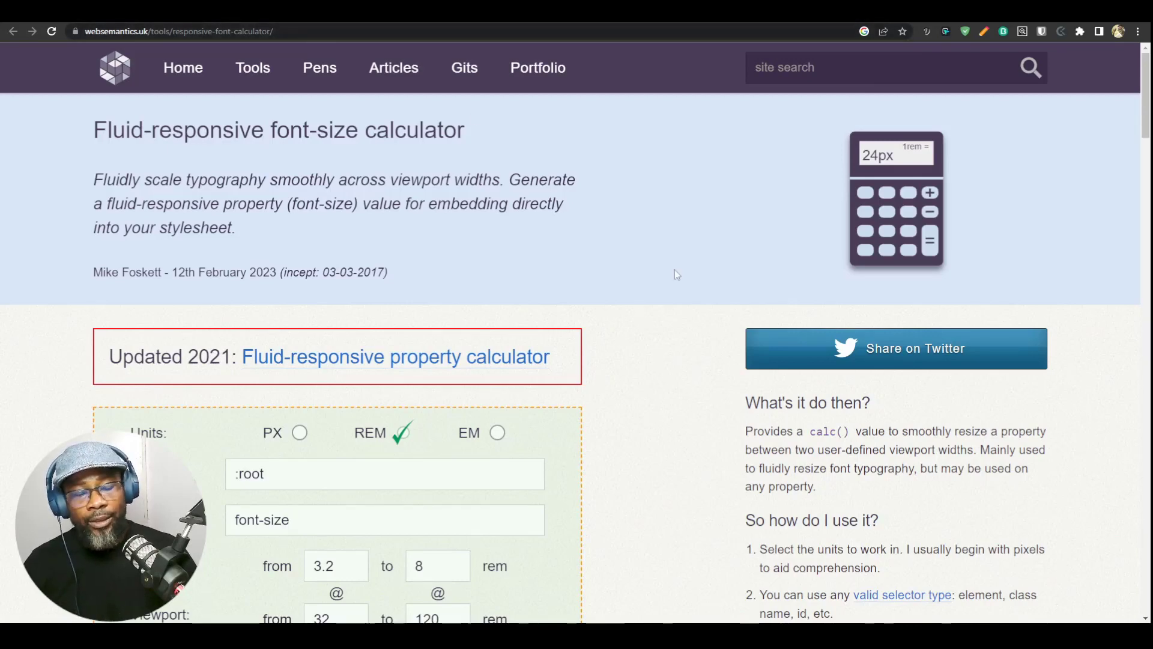
# - Change the calculator's viewport maximum from 120 to 140 rem
pyautogui.scroll(-5, 532, 221)
pyautogui.scroll(2, 244, 200)
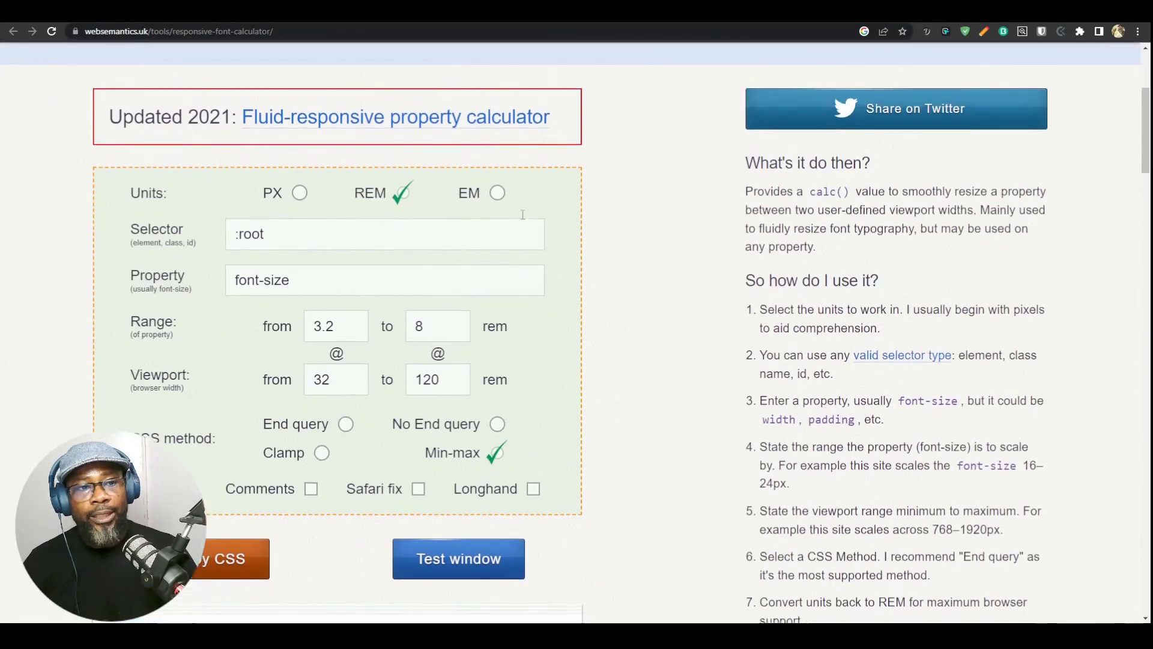
pyautogui.scroll(1, 244, 201)
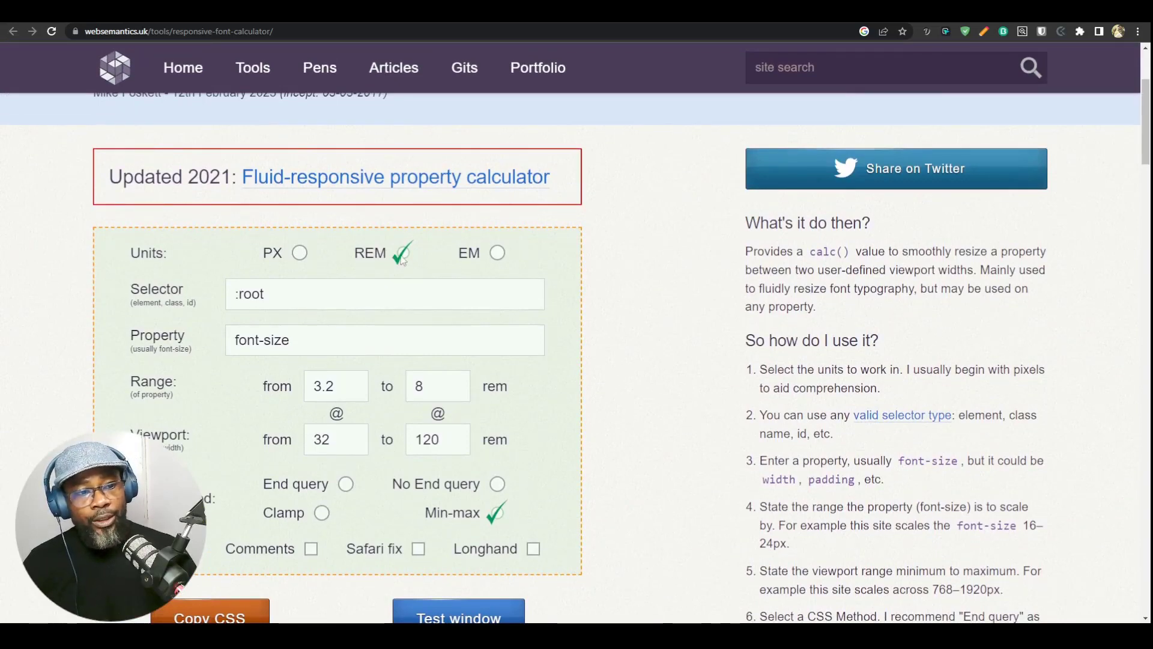
pyautogui.scroll(-2, 402, 259)
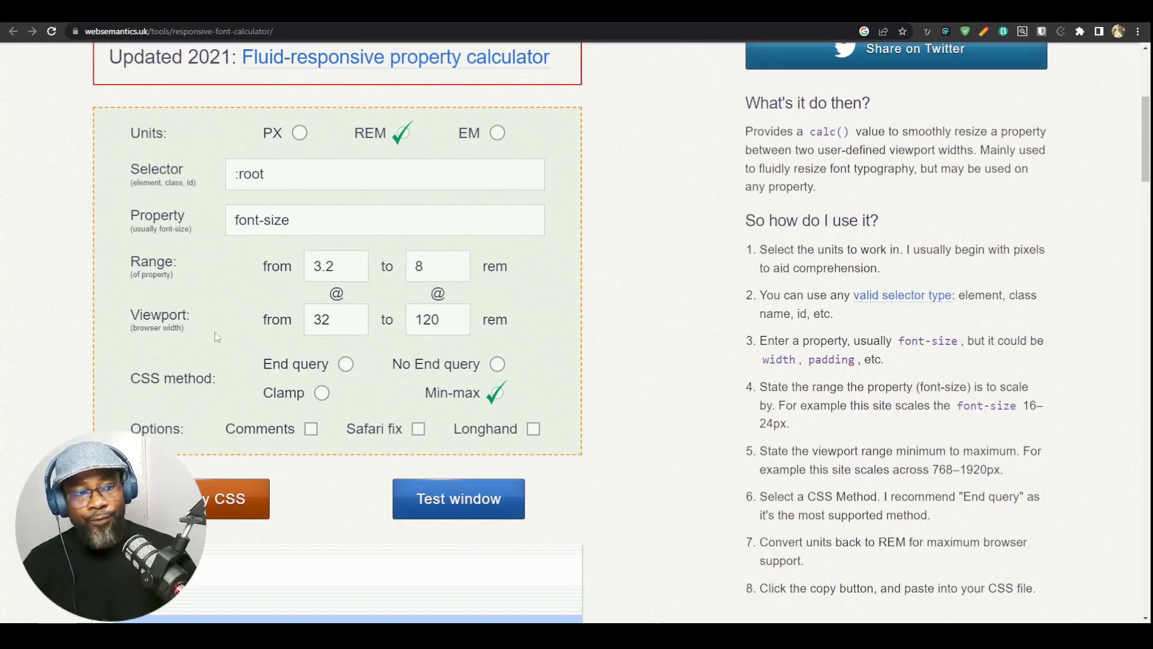
pyautogui.click(317, 320)
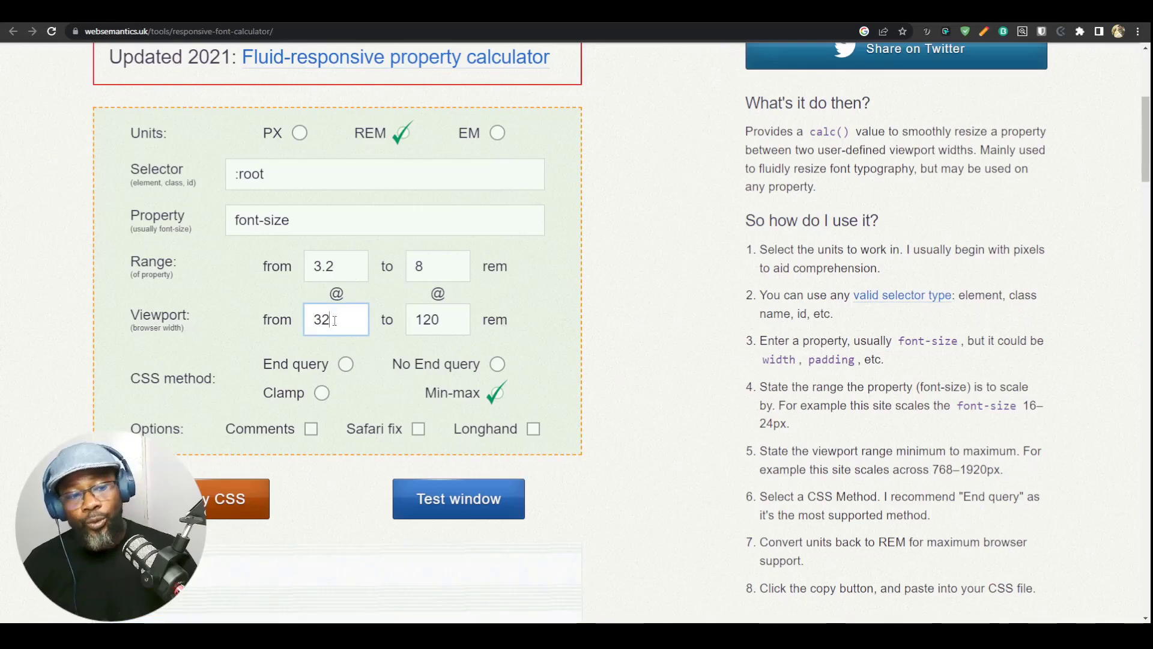
pyautogui.click(447, 320)
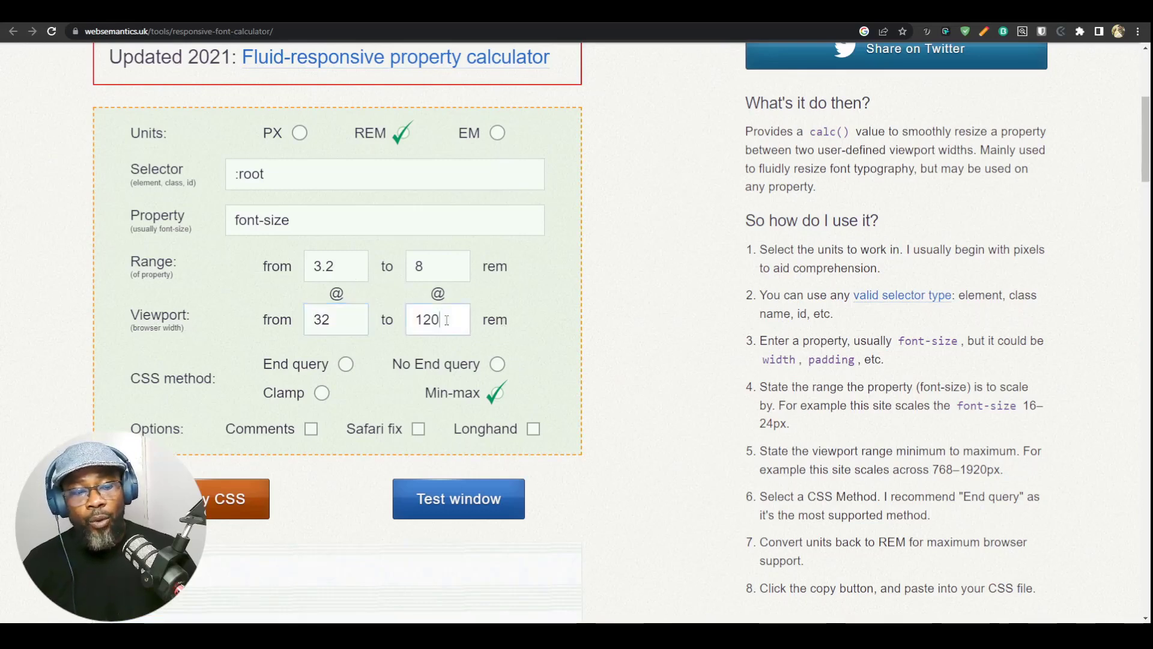
pyautogui.moveTo(433, 319); pyautogui.dragTo(425, 319)
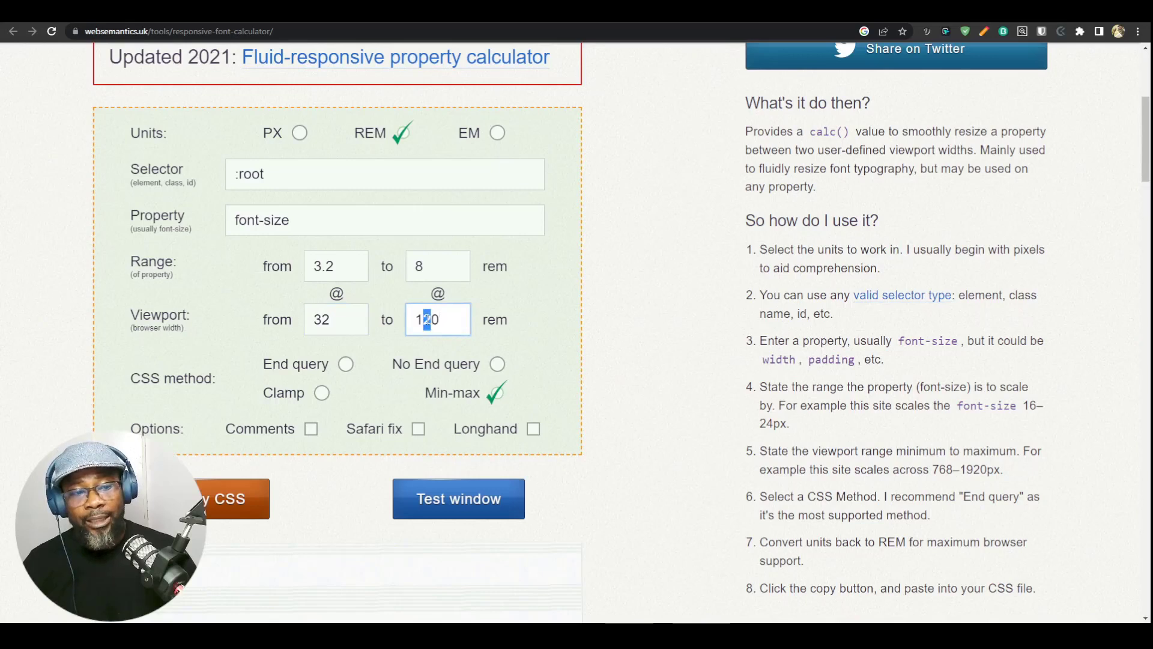
pyautogui.write('4')
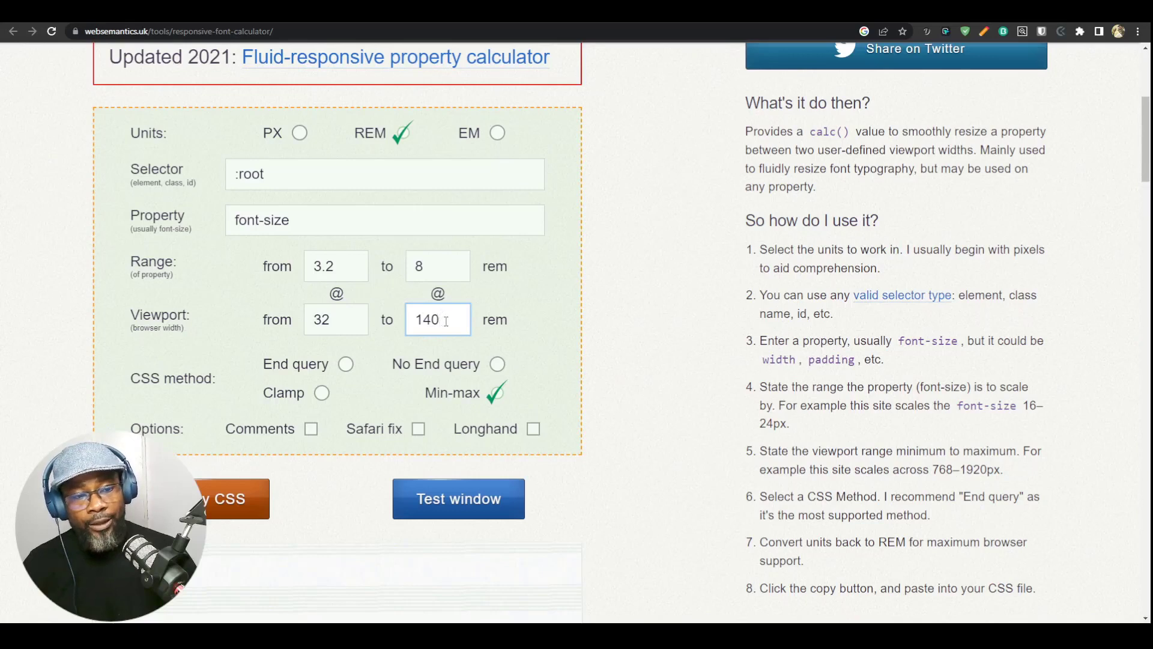
# - Check the calculator's 3.2 minimum and 8 maximum font-size values
pyautogui.click(430, 266)
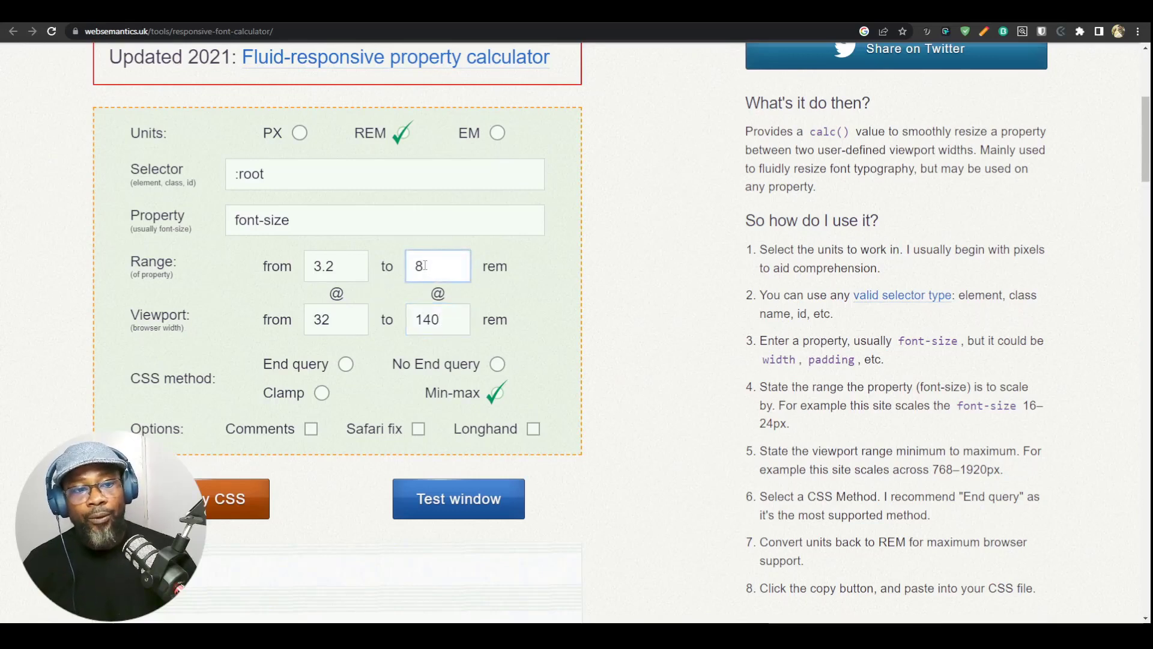
pyautogui.doubleClick(424, 265)
pyautogui.click(431, 265)
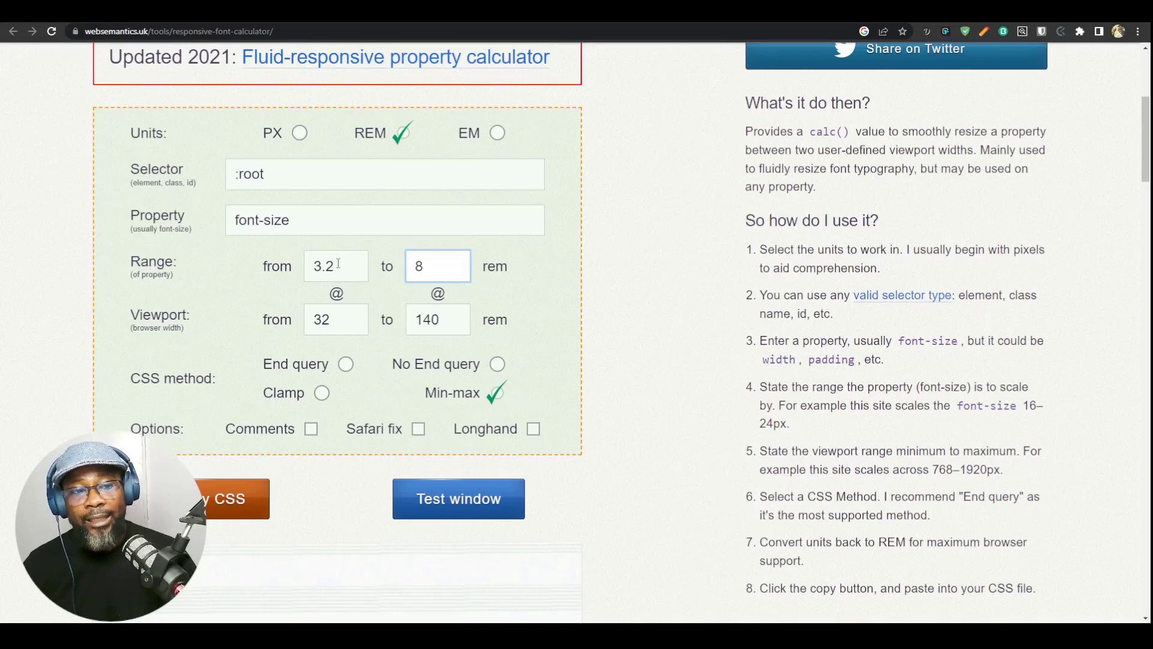
pyautogui.doubleClick(318, 267)
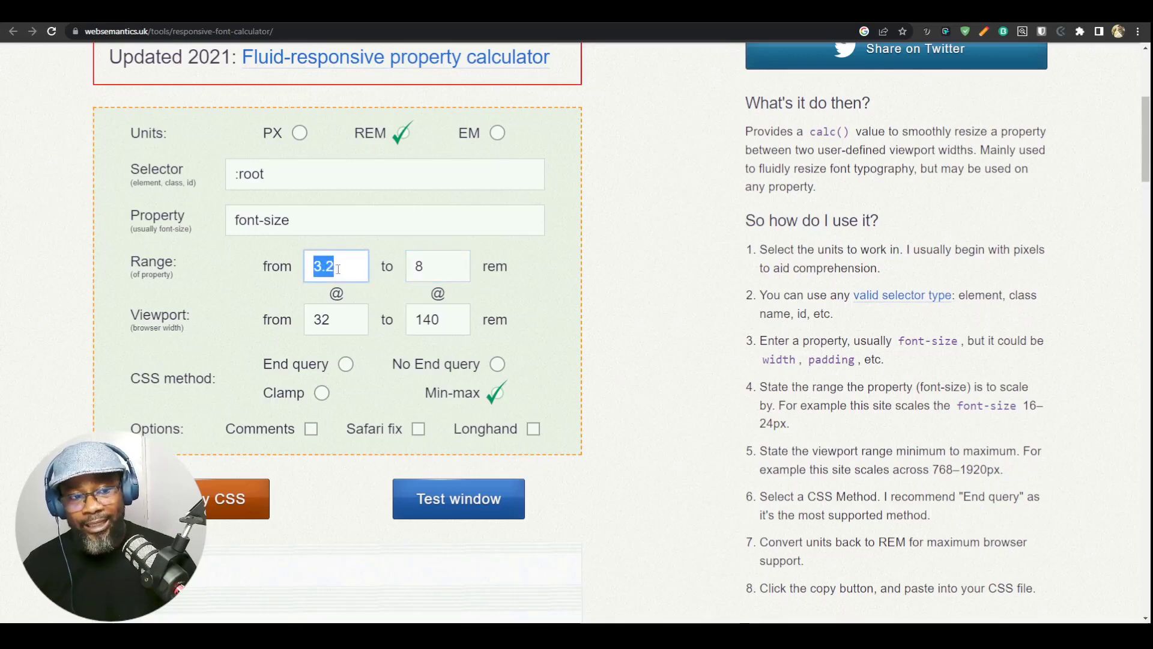
pyautogui.press('Right')
pyautogui.click(424, 262)
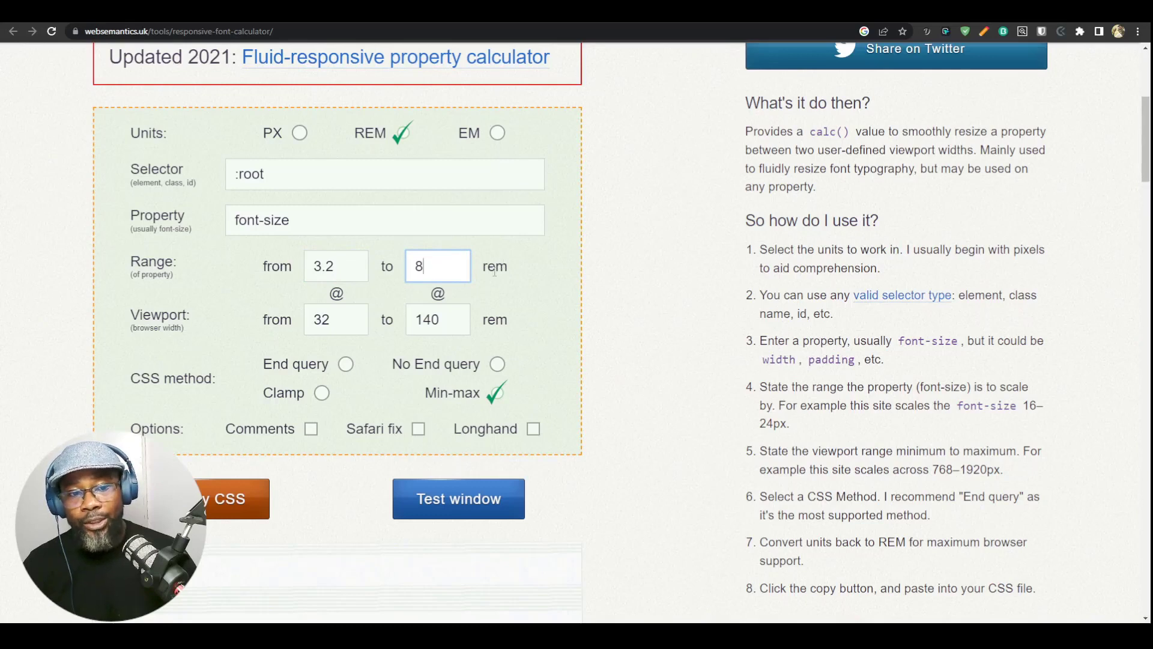
pyautogui.doubleClick(424, 267)
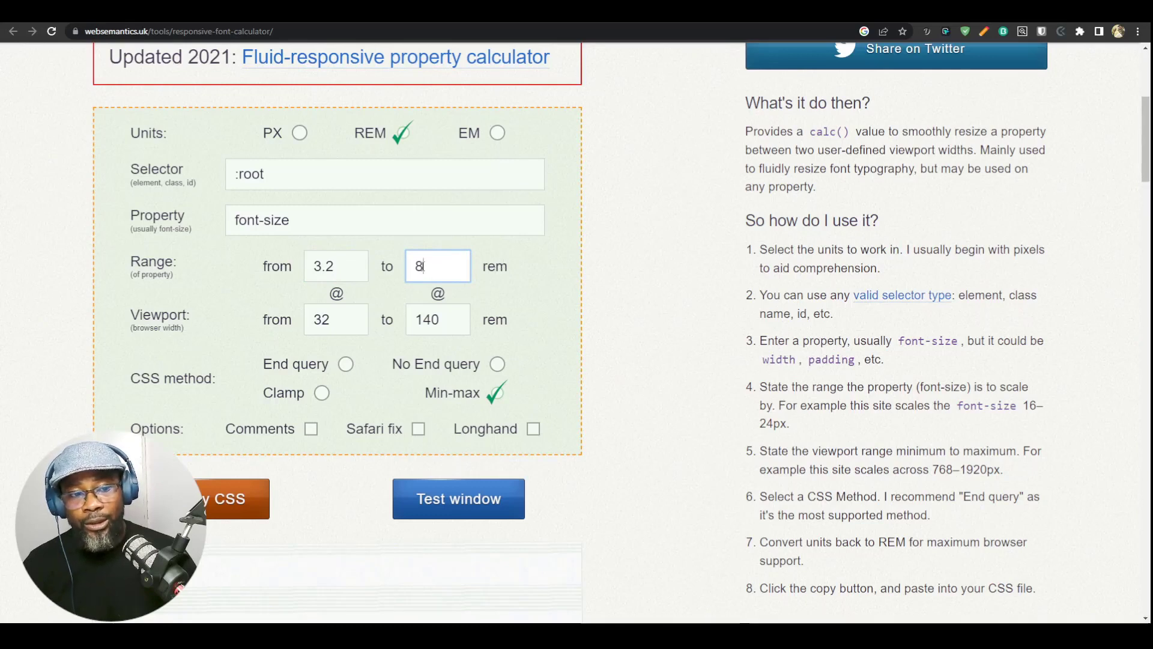
pyautogui.click(437, 266)
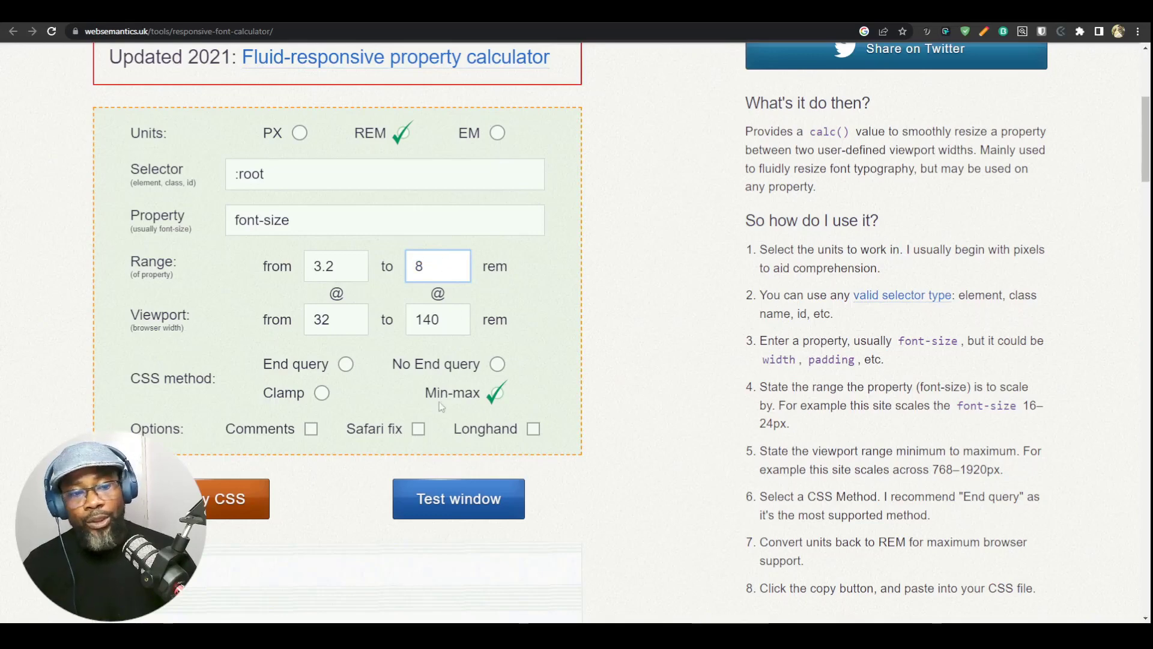
# - Try Clamp, settle on Min-max, and select the generated min(max(3.2rem, …), 8rem) value
pyautogui.scroll(-2, 503, 378)
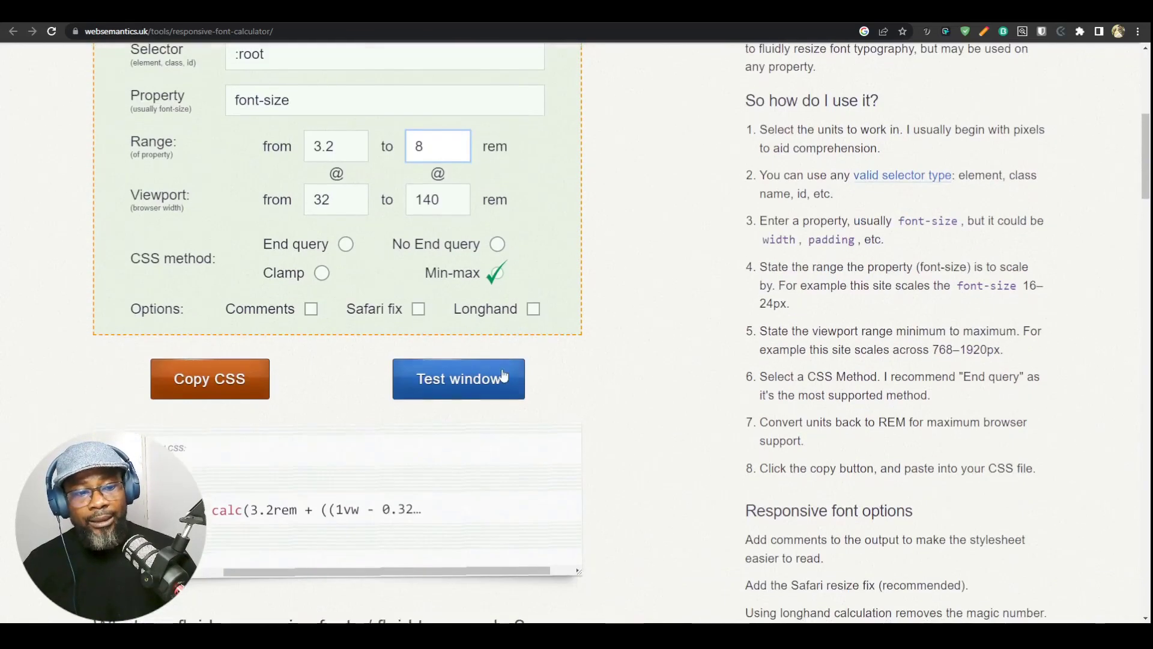
pyautogui.click(320, 275)
pyautogui.click(497, 273)
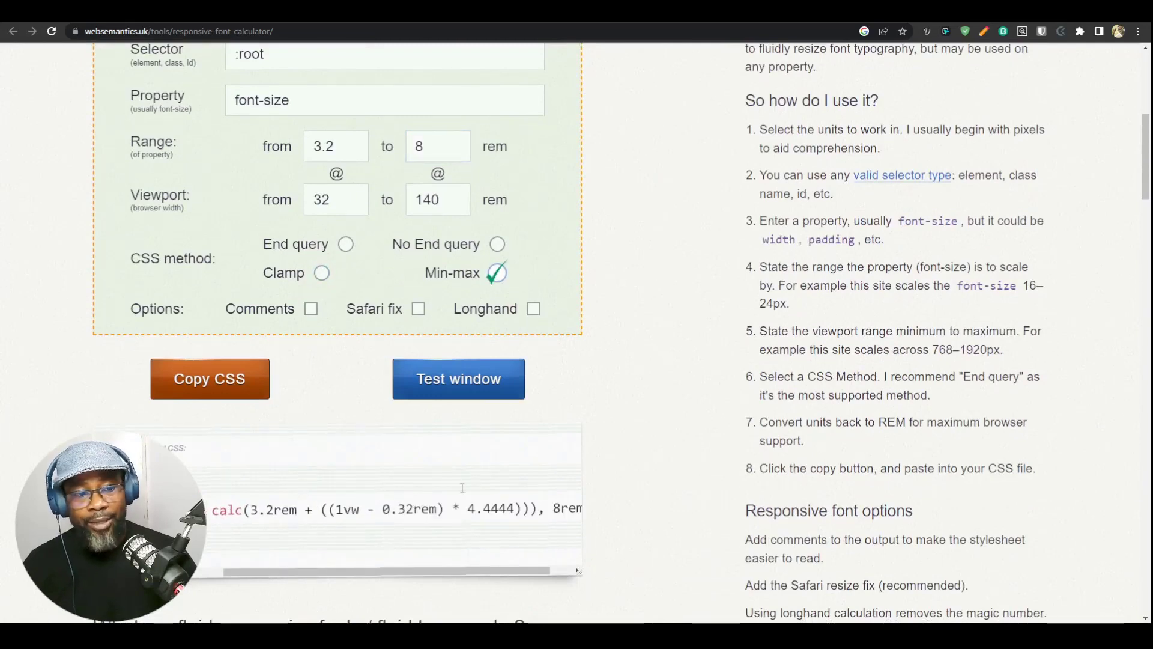
pyautogui.scroll(-2, 497, 280)
pyautogui.moveTo(463, 455); pyautogui.dragTo(308, 456)
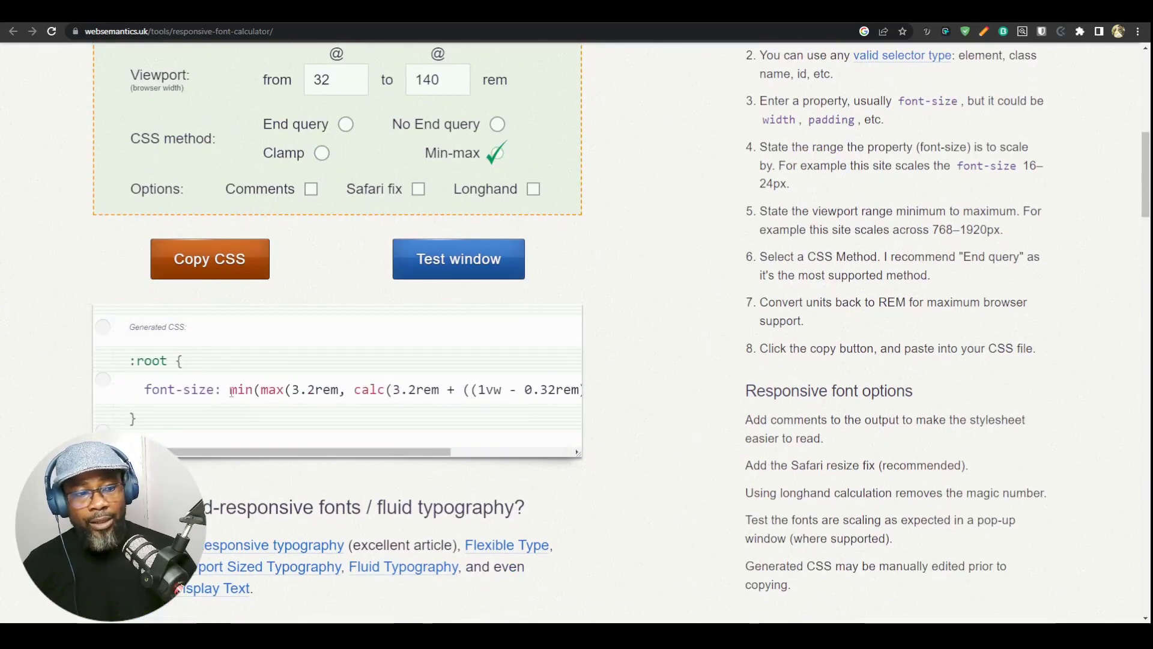
pyautogui.moveTo(231, 391); pyautogui.dragTo(559, 390)
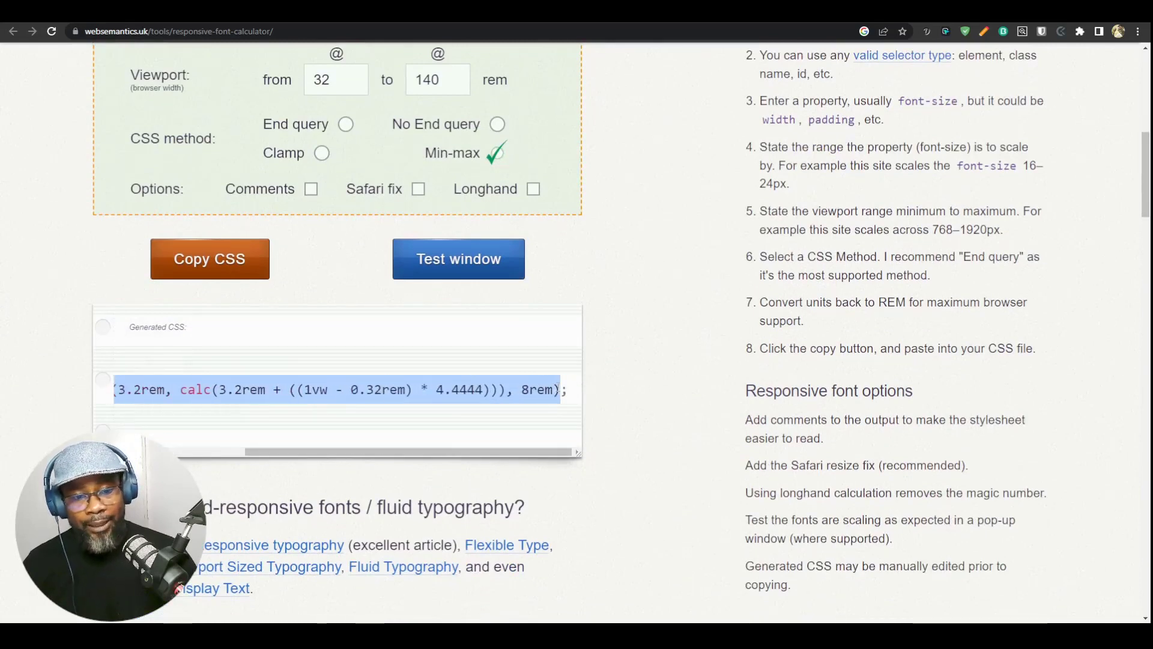
# - Paste the min(max(3.2rem, …), 8rem) value as a custom font size for the global H1 heading
pyautogui.hotkey('ctrl', 'Tab')
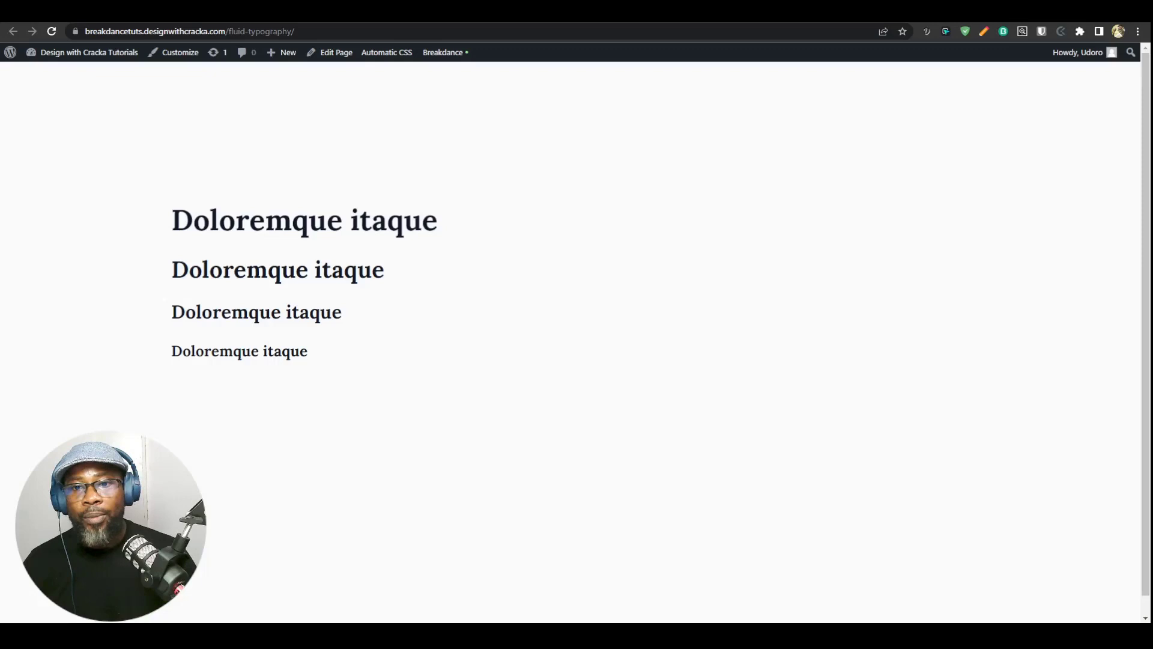
pyautogui.hotkey('ctrl', 'Tab')
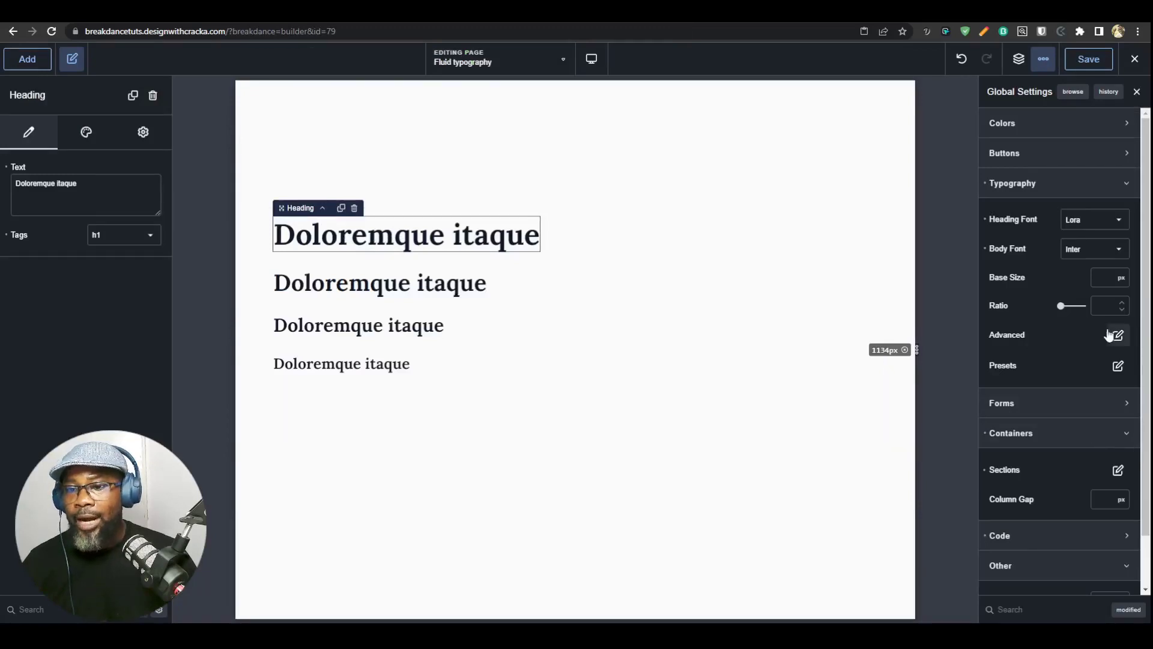
pyautogui.click(1020, 185)
pyautogui.click(1027, 185)
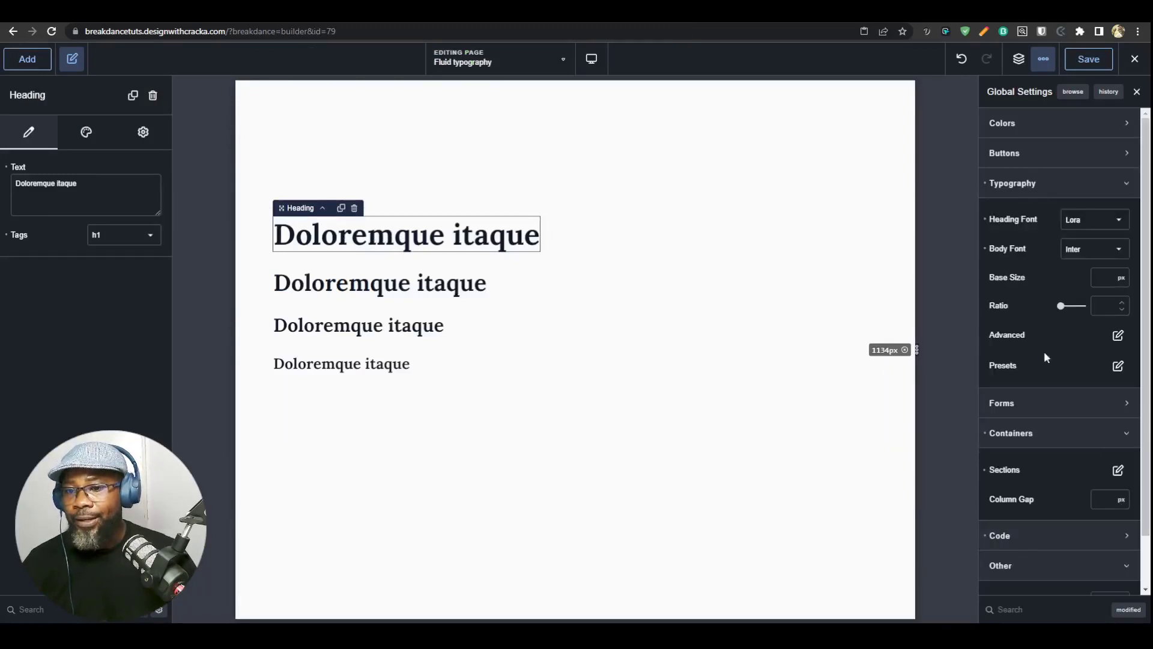
pyautogui.click(1118, 335)
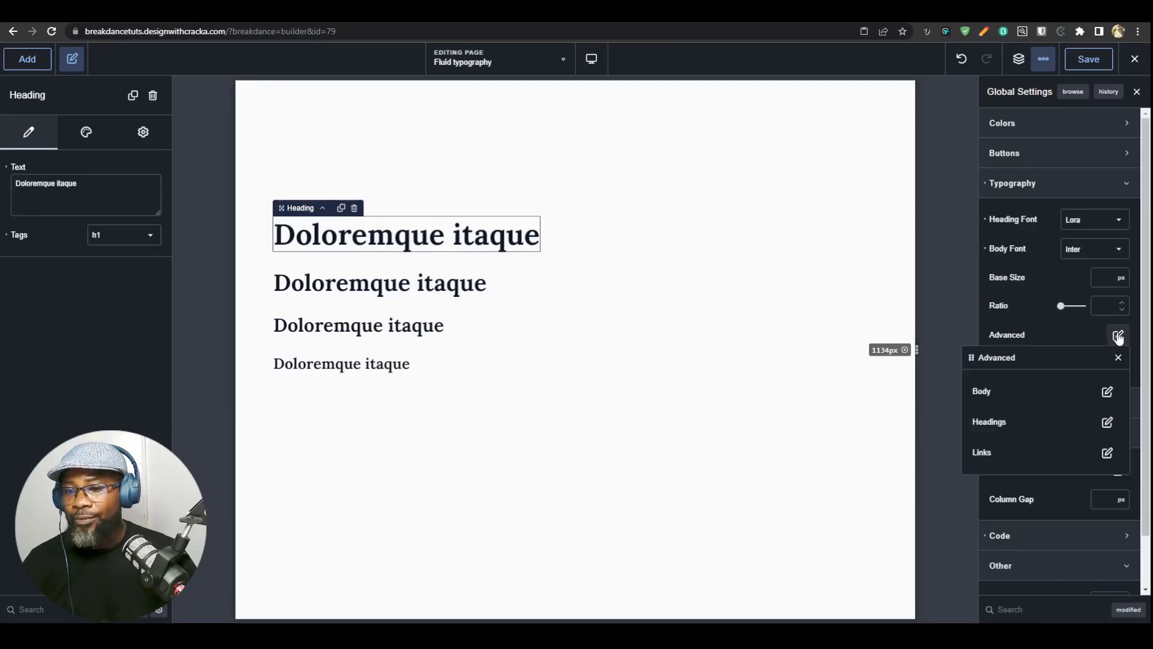
pyautogui.click(1105, 427)
pyautogui.click(1089, 449)
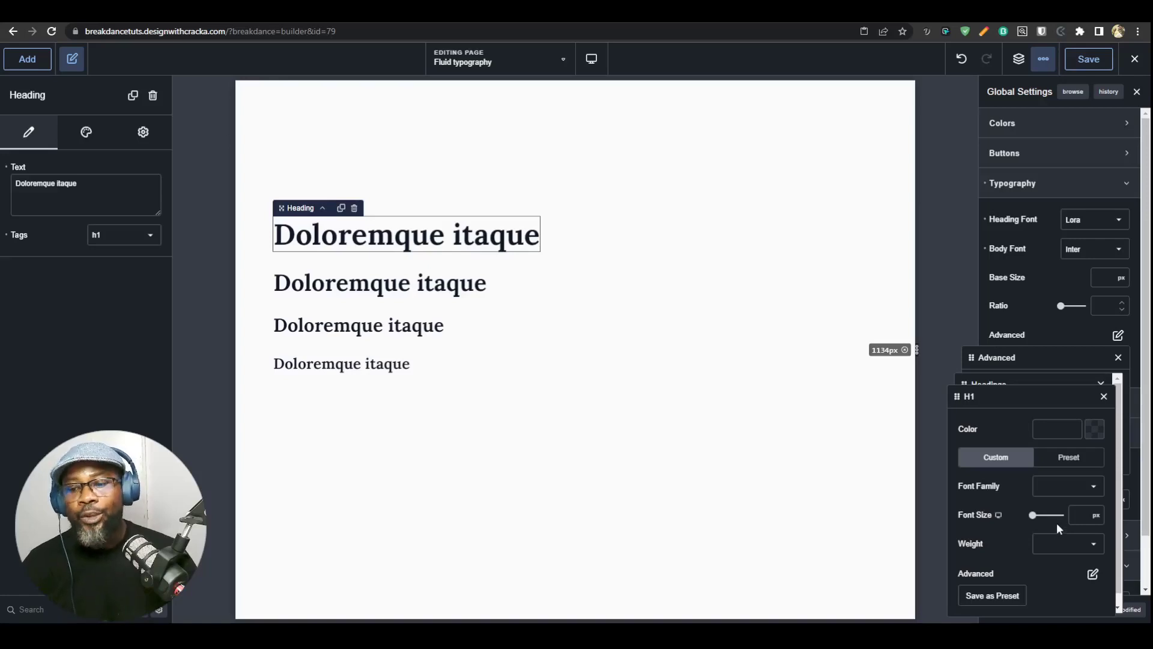
pyautogui.click(1087, 515)
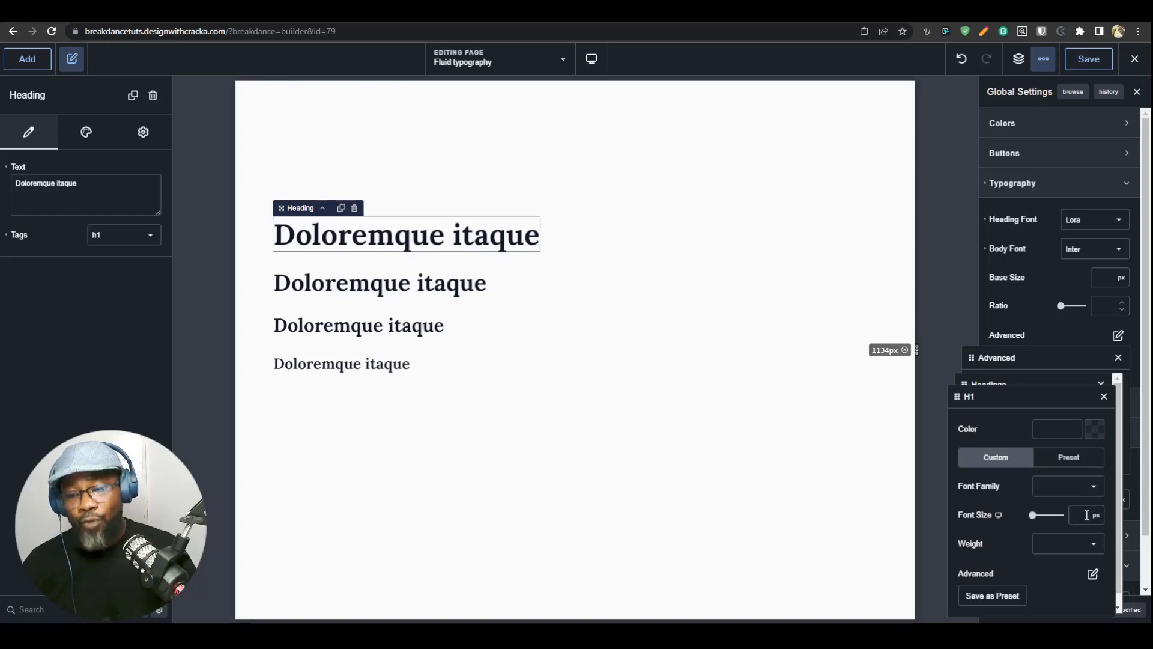
pyautogui.click(1097, 515)
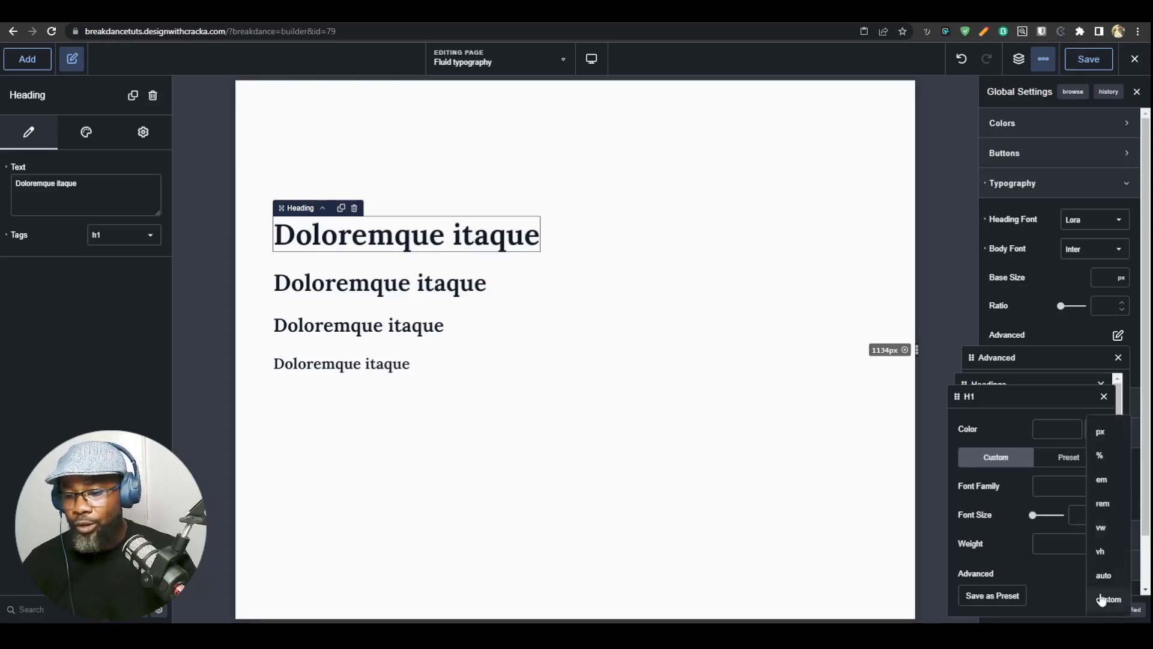
pyautogui.click(1105, 599)
pyautogui.hotkey('ctrl', 'v')
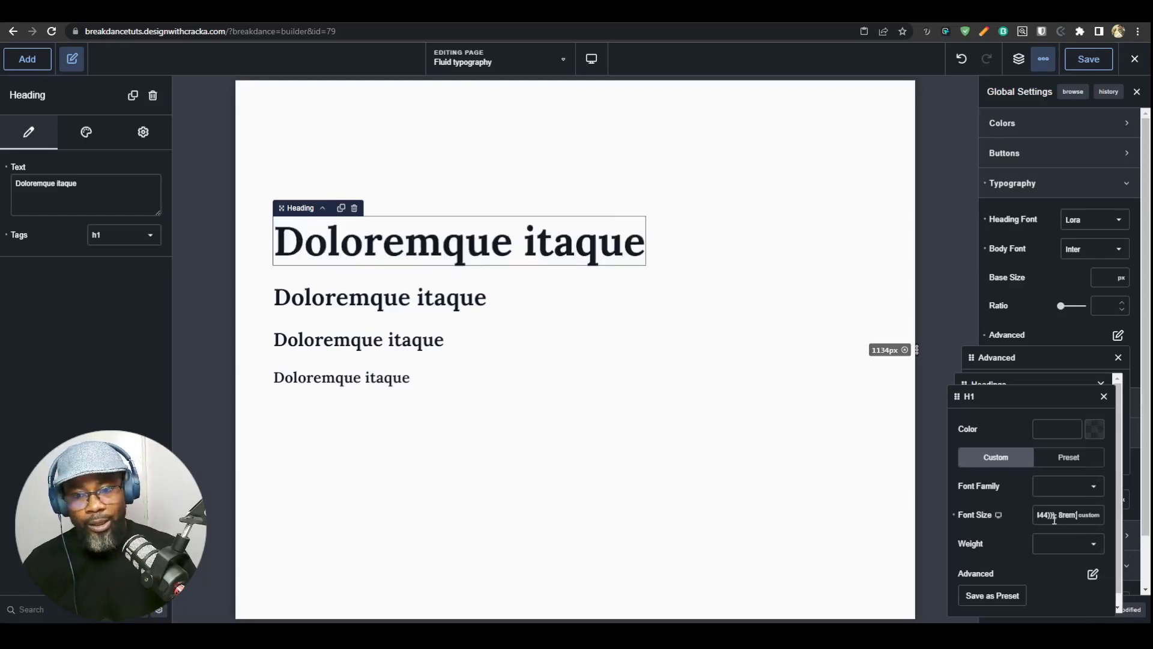
pyautogui.click(904, 350)
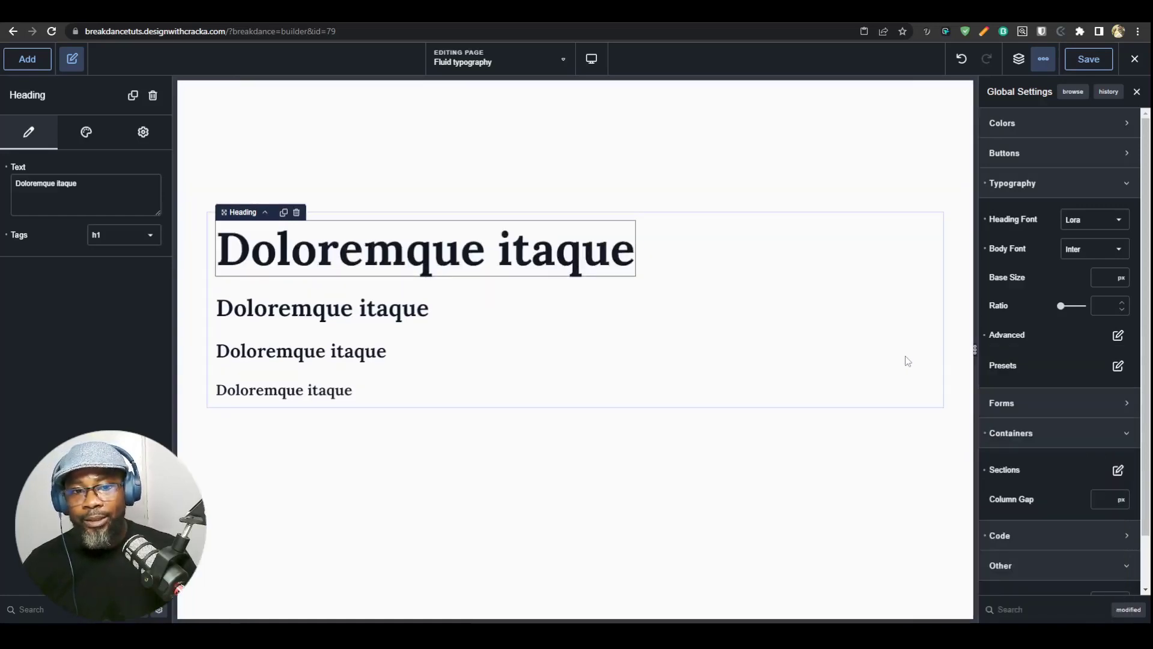
pyautogui.moveTo(973, 350); pyautogui.dragTo(923, 394)
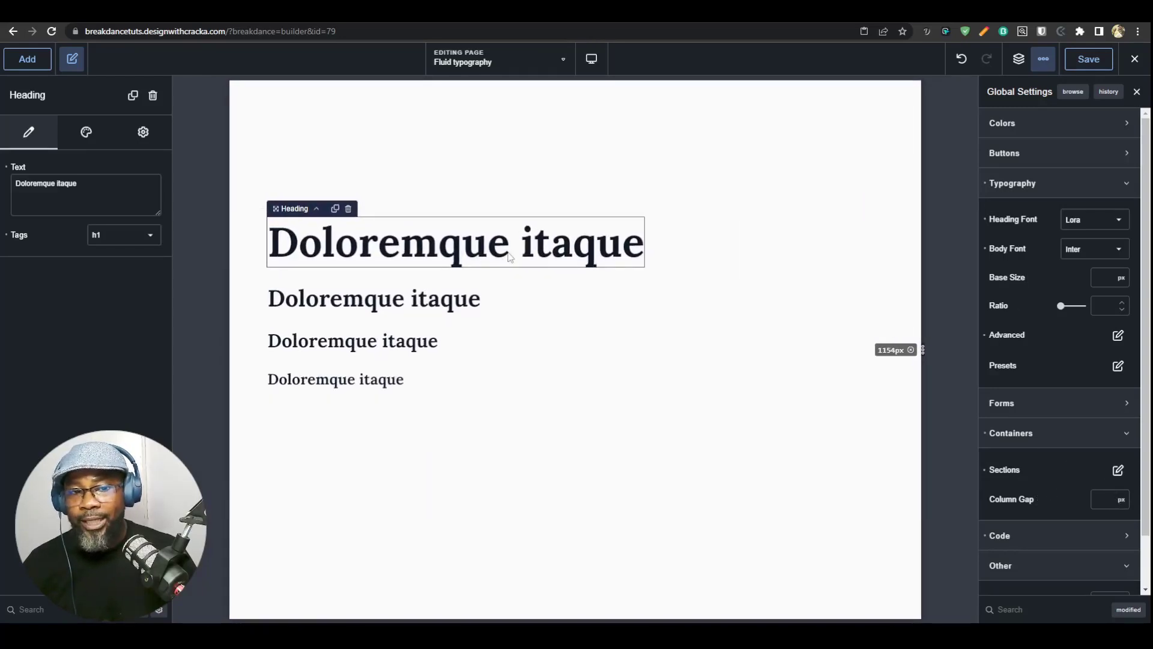
pyautogui.click(910, 350)
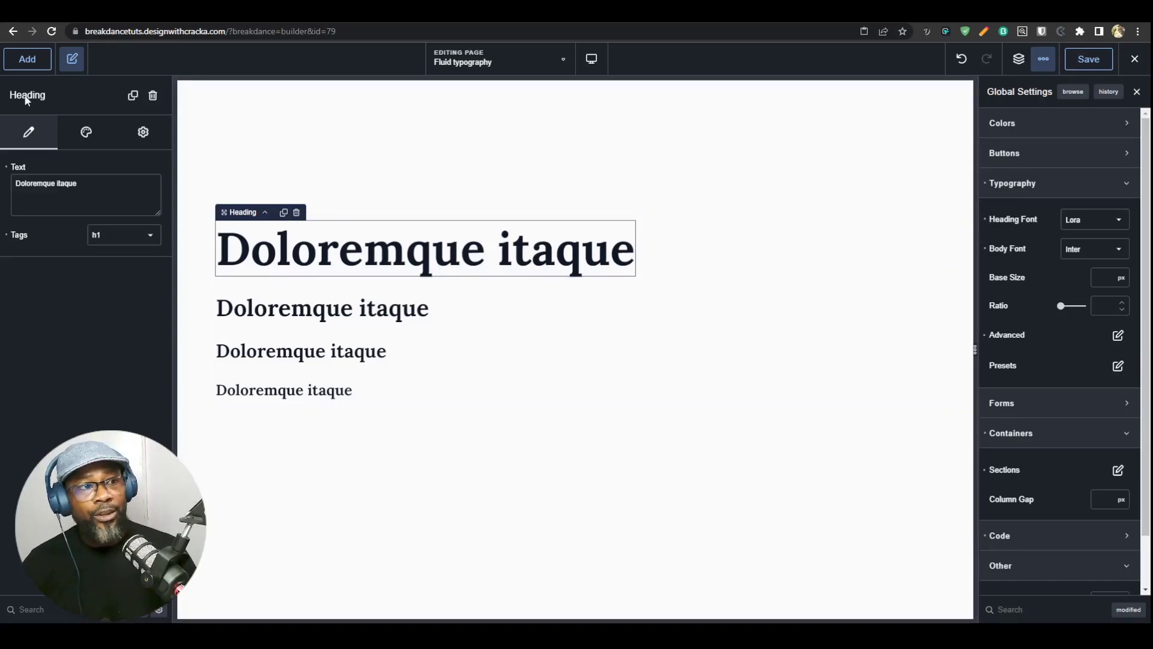
# - Insert a text element below the H1 heading, then review the global H1 heading settings
pyautogui.click(27, 59)
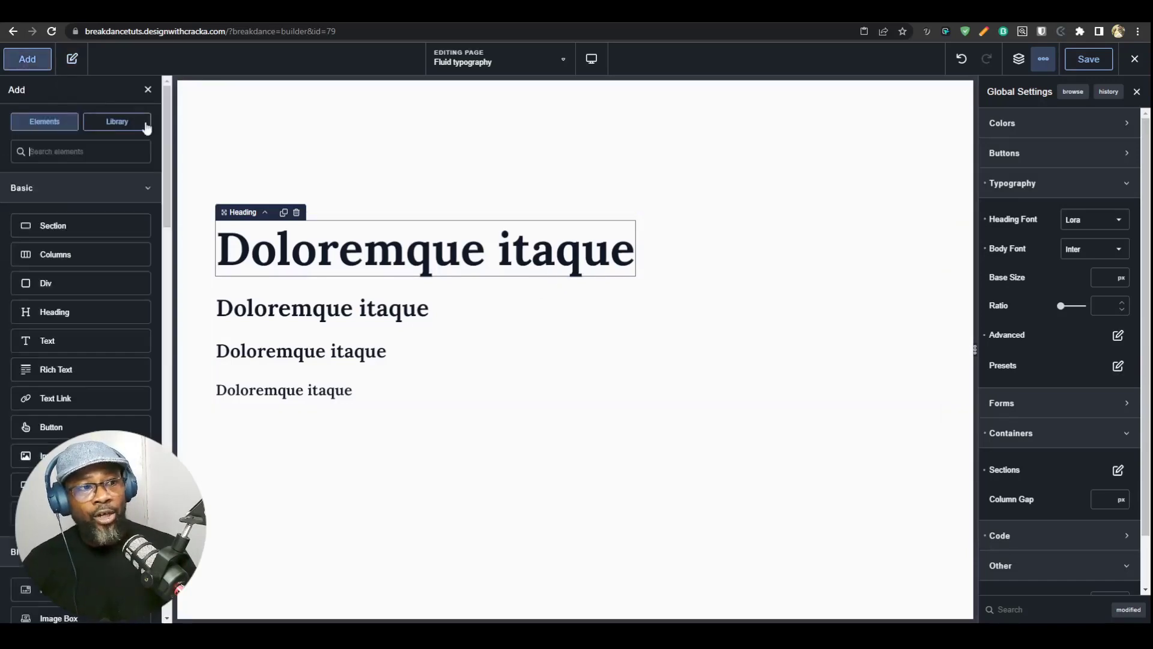
pyautogui.click(73, 351)
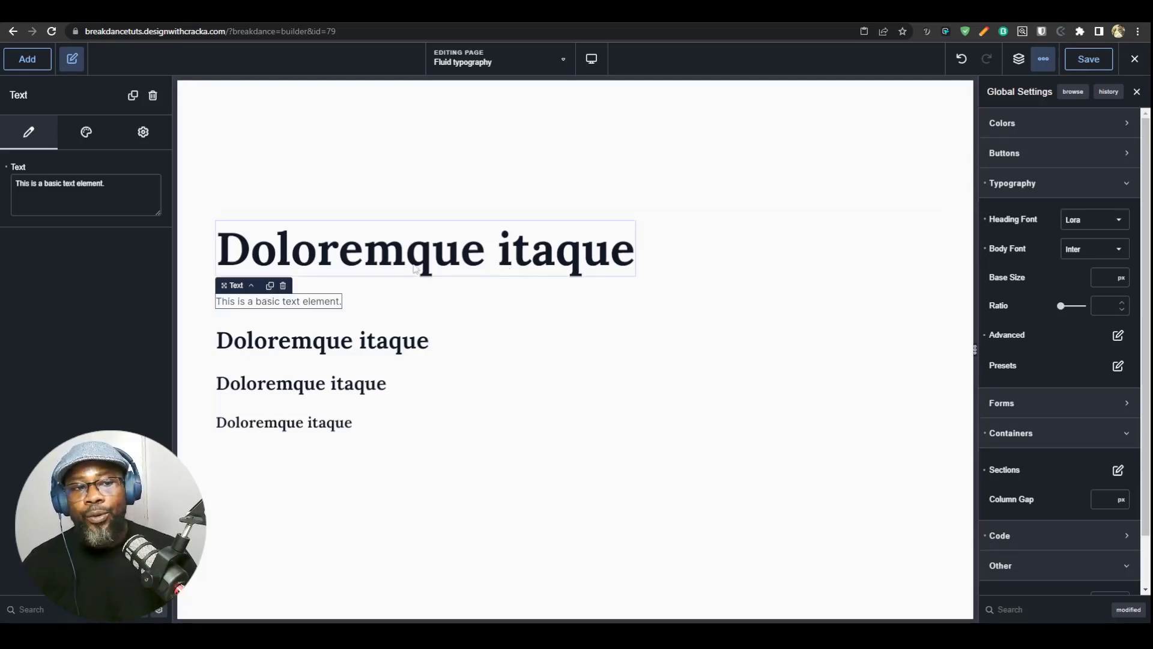
pyautogui.click(512, 260)
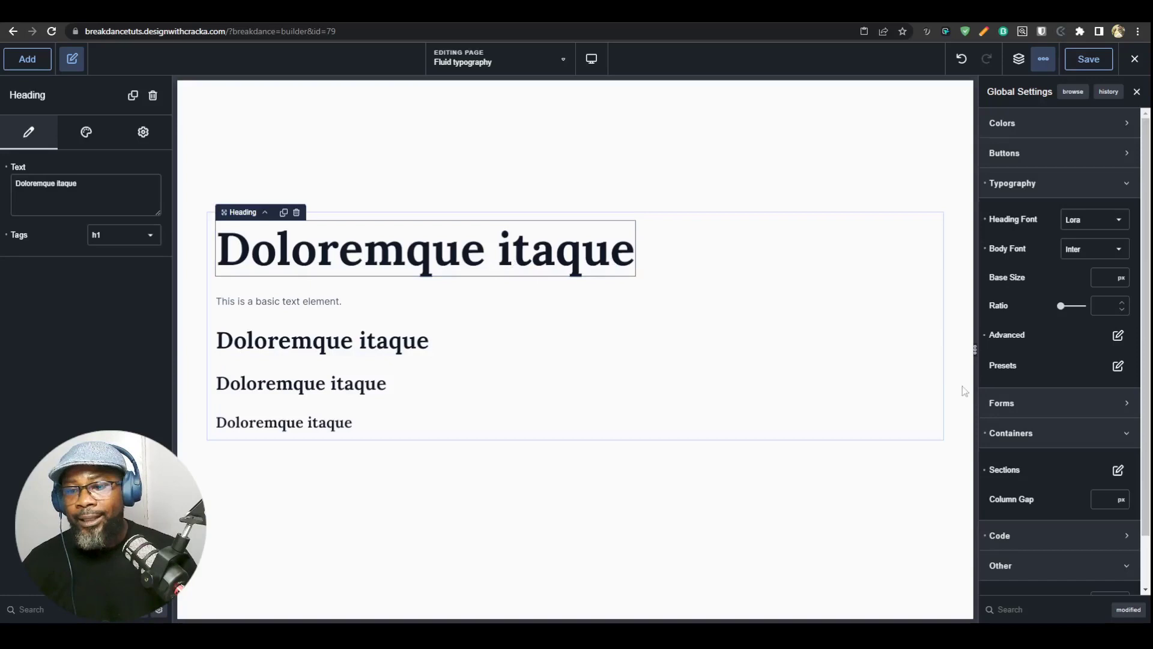
pyautogui.click(1118, 335)
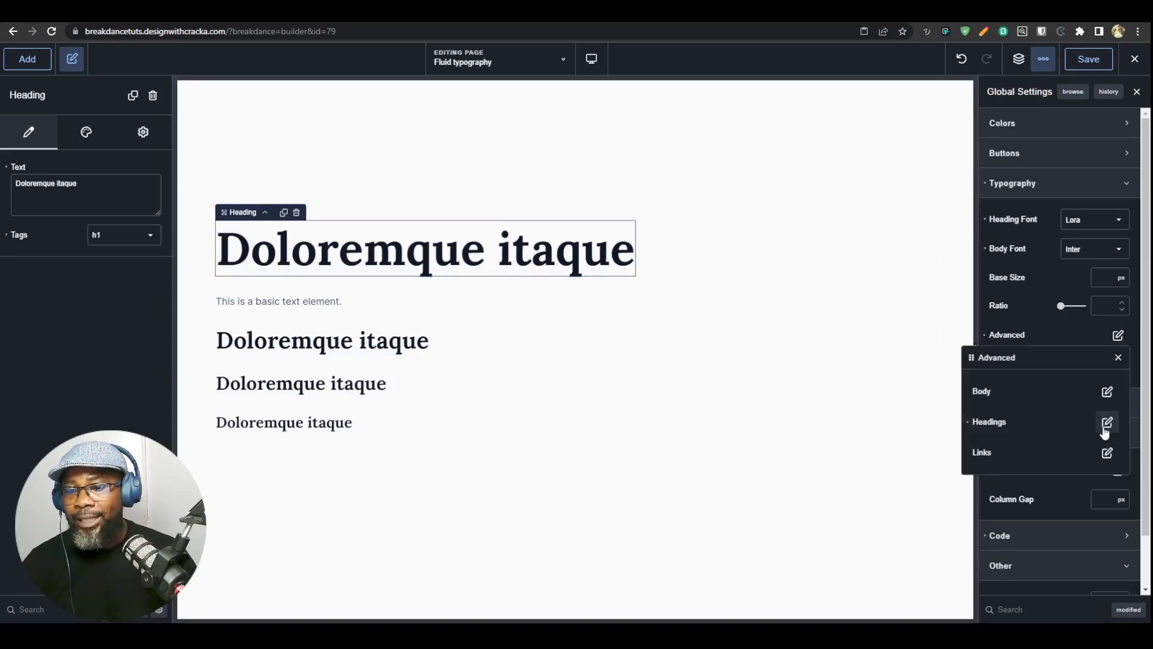
pyautogui.click(1107, 421)
pyautogui.click(1090, 451)
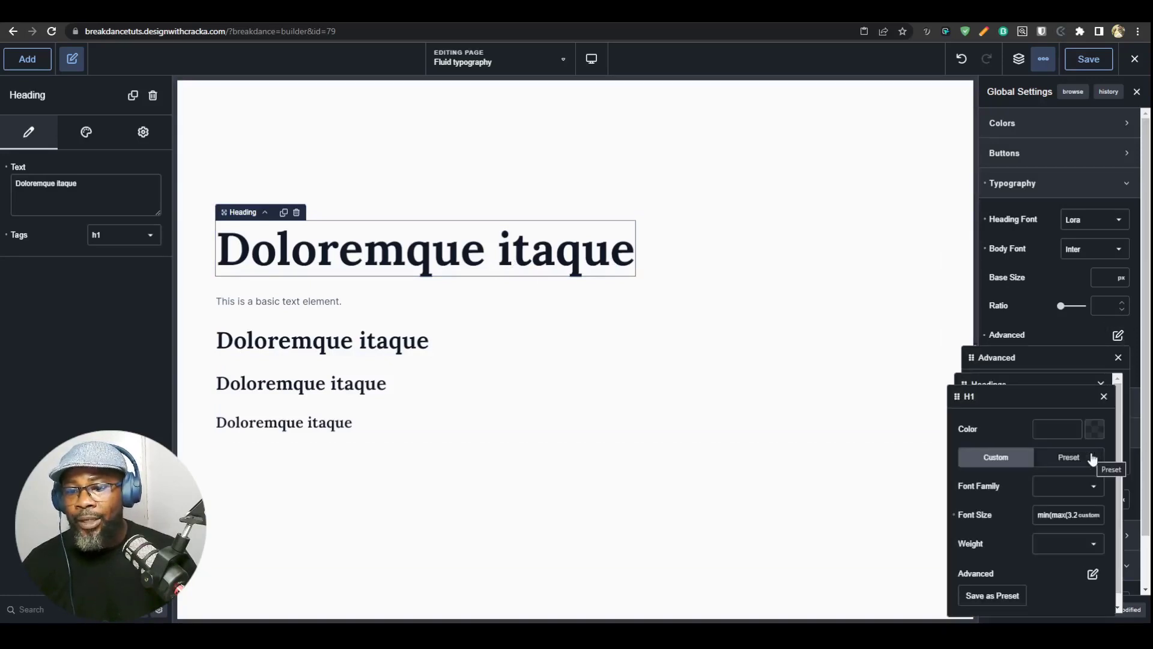
pyautogui.click(318, 302)
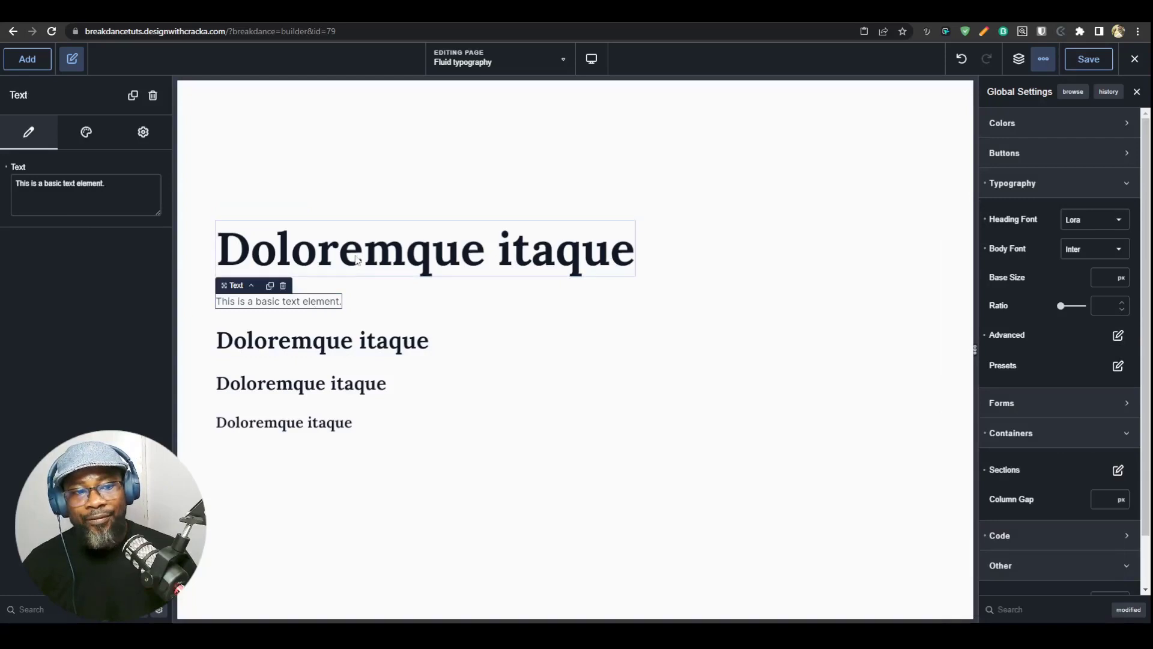
pyautogui.click(357, 260)
pyautogui.click(310, 303)
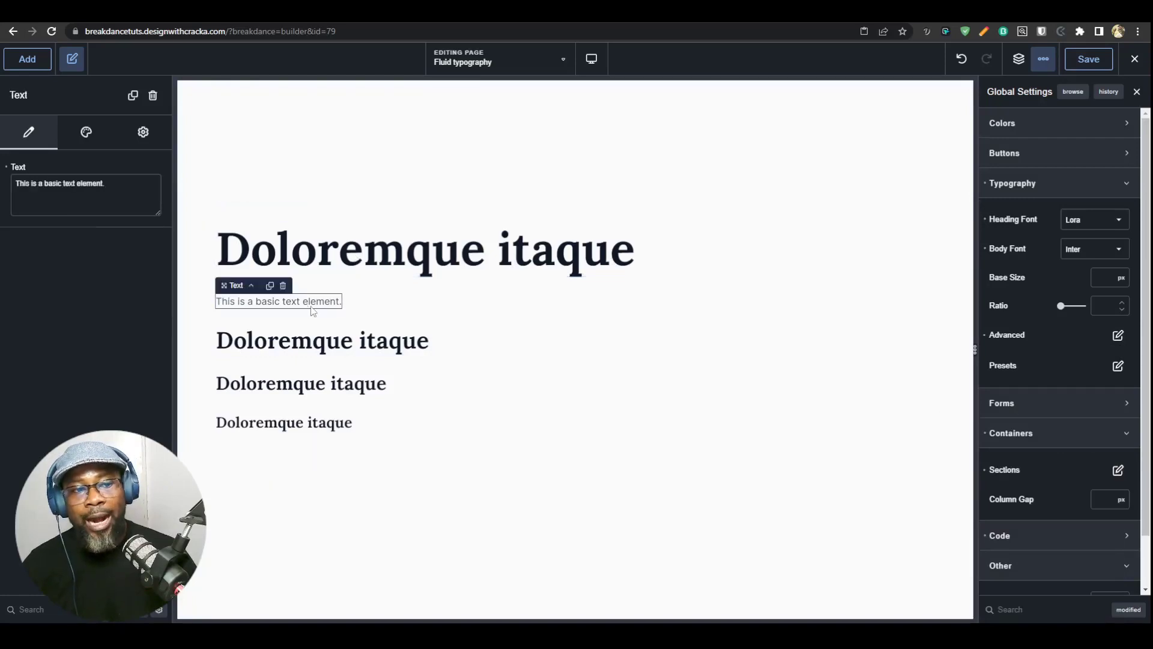
# - Clear the custom size from the global heading settings
pyautogui.click(434, 270)
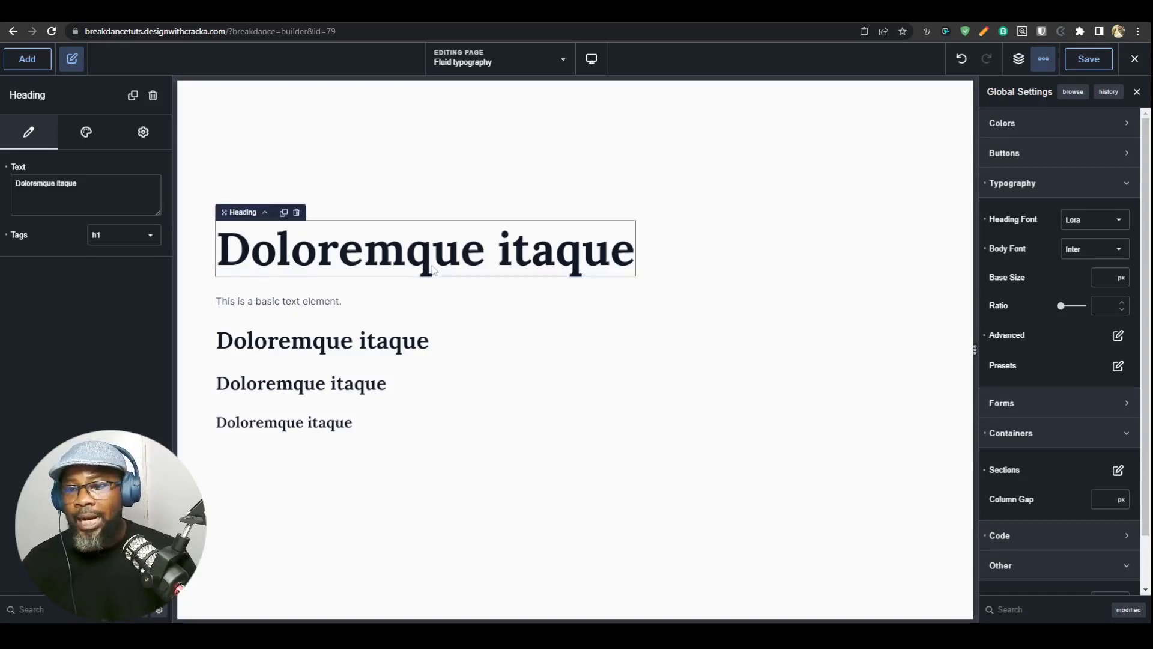
pyautogui.click(1120, 336)
pyautogui.click(969, 422)
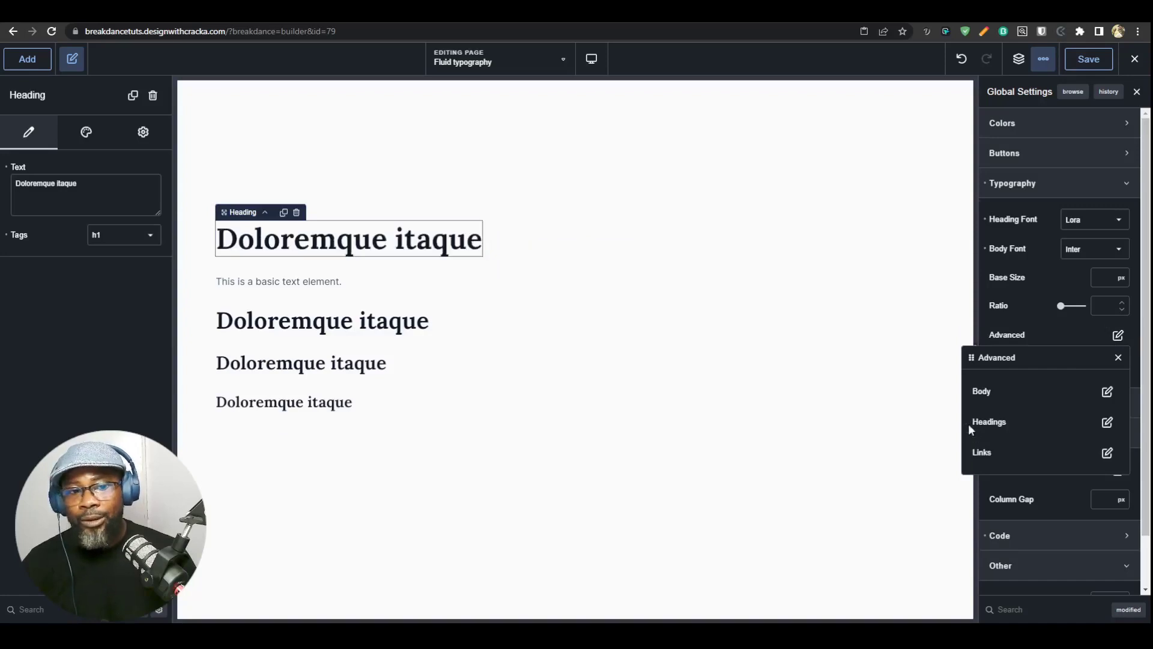
pyautogui.click(1038, 341)
# - Create an H1 typography preset with a custom font size and weight 700
pyautogui.click(1115, 372)
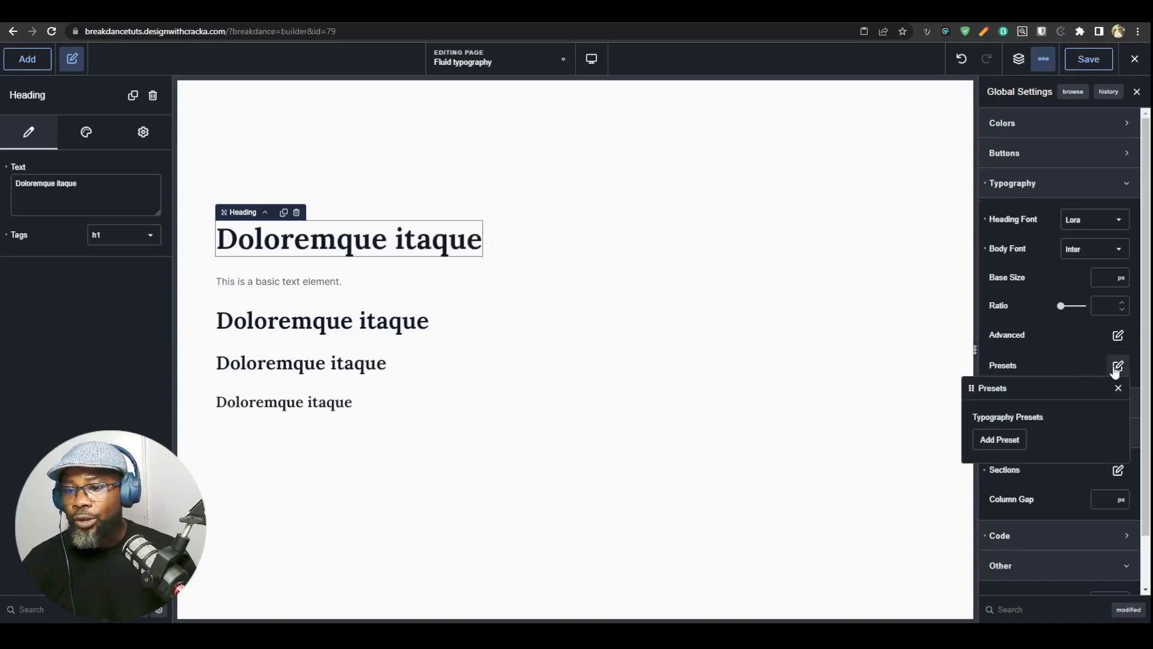
pyautogui.click(999, 438)
pyautogui.tripleClick(1050, 482)
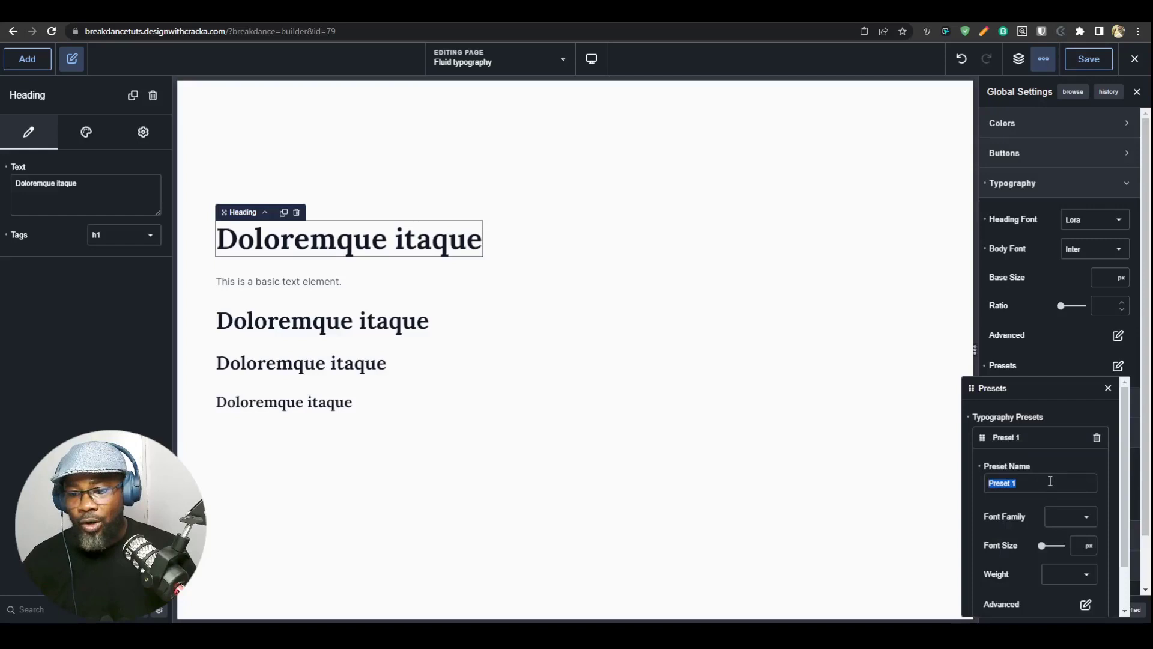
pyautogui.write('H1')
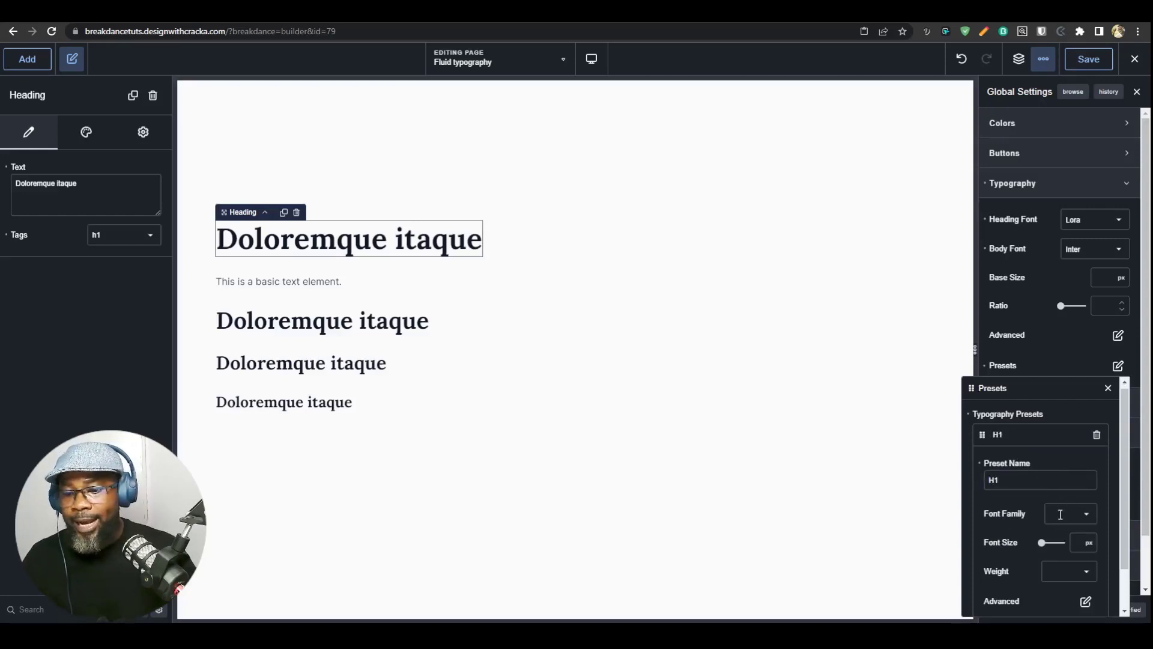
pyautogui.scroll(-1, 1058, 504)
pyautogui.click(1087, 497)
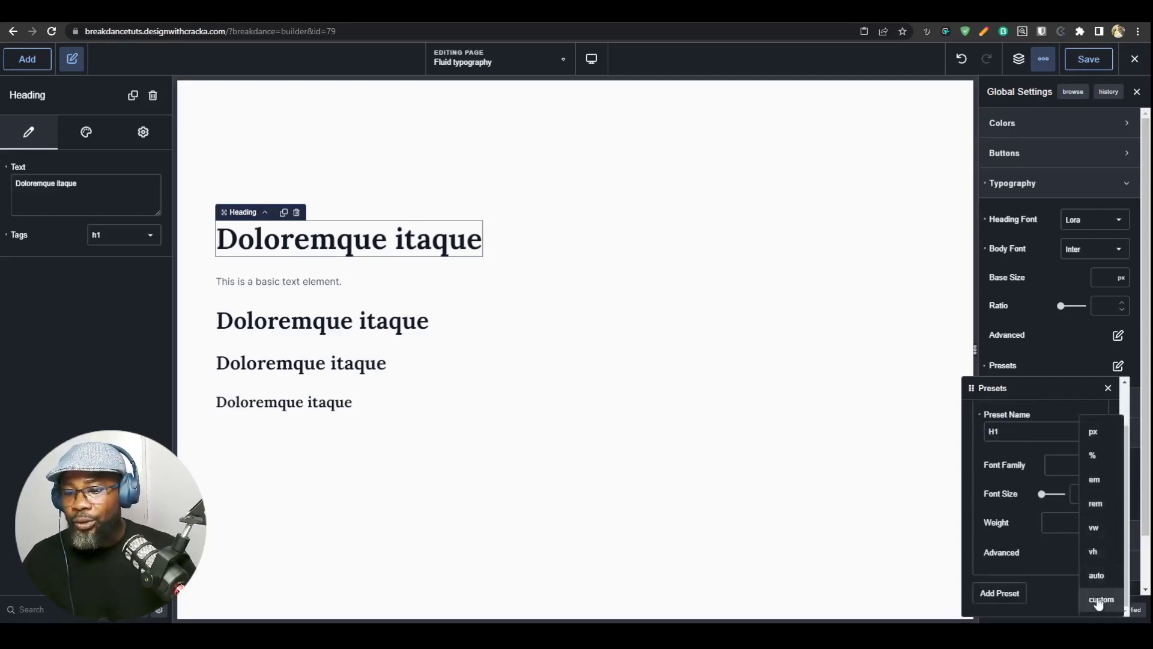
pyautogui.click(1101, 599)
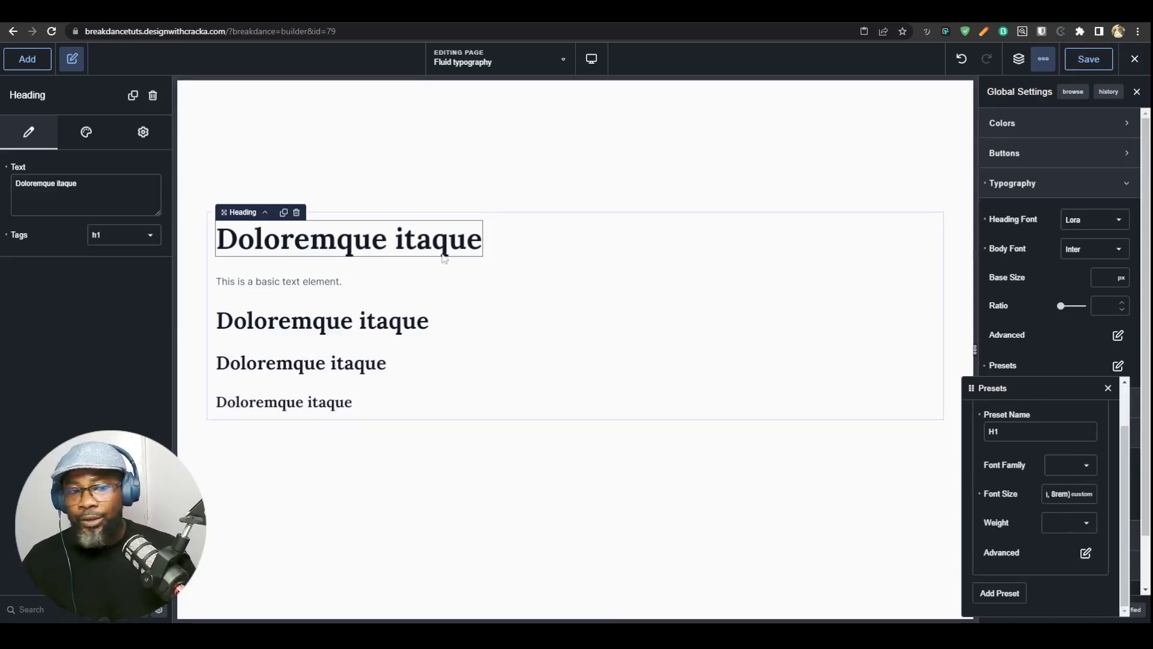
pyautogui.click(1071, 522)
pyautogui.click(1058, 595)
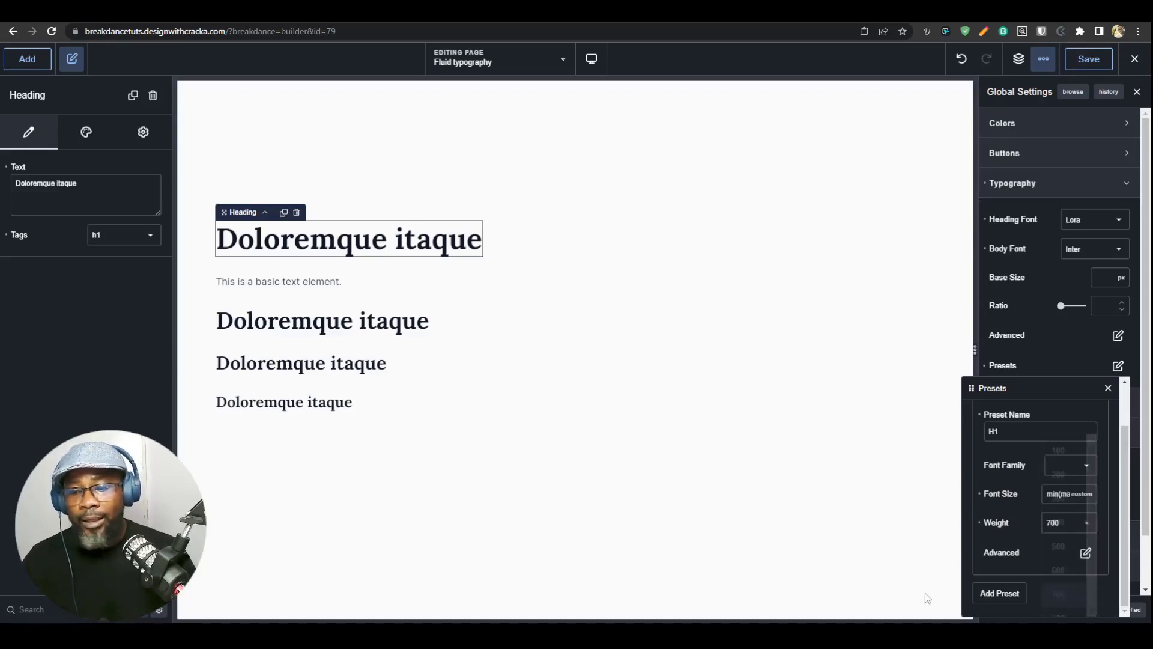
pyautogui.scroll(-1, 1048, 360)
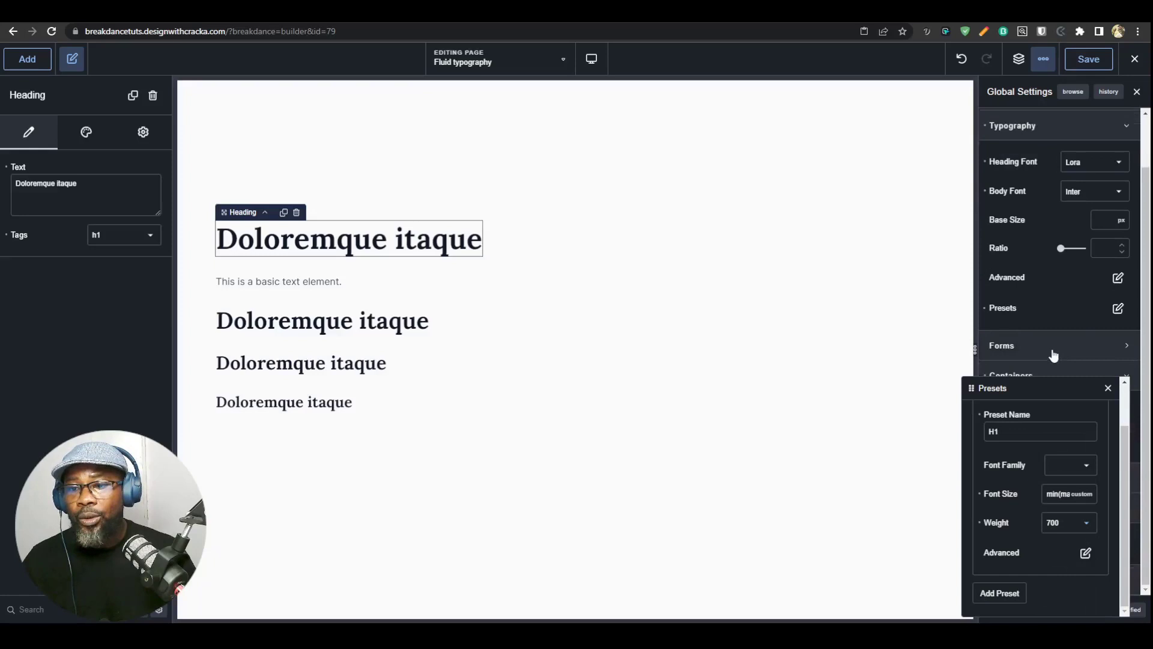
# - Look through the advanced heading settings and the typography presets list
pyautogui.click(1119, 277)
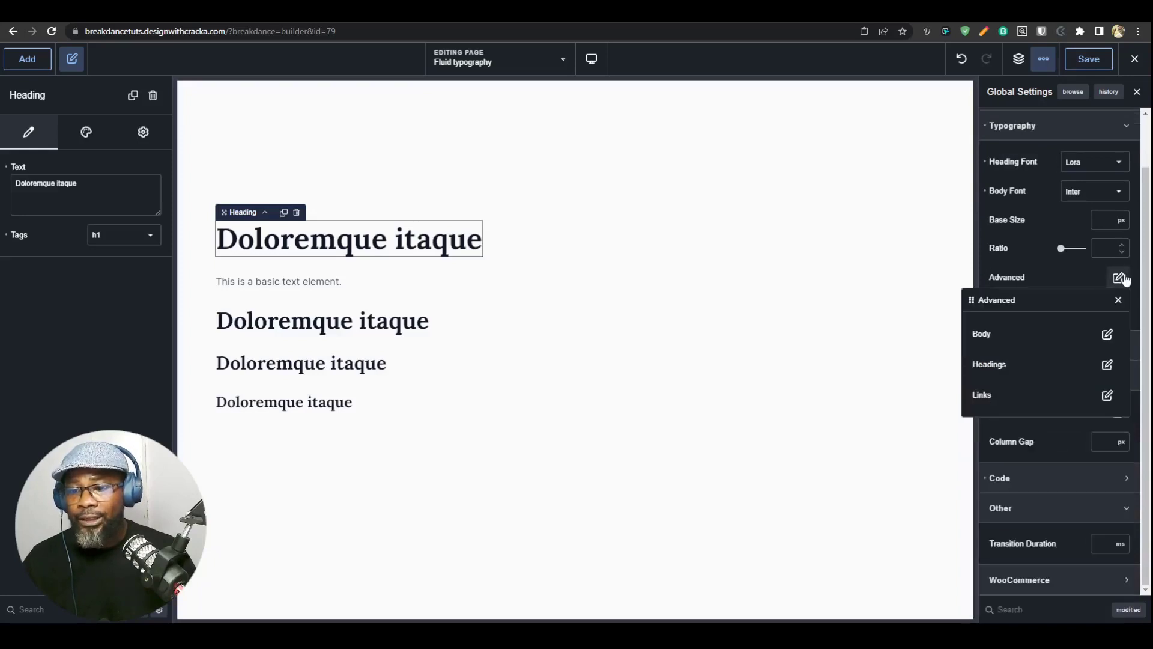
pyautogui.click(1115, 365)
pyautogui.click(1092, 392)
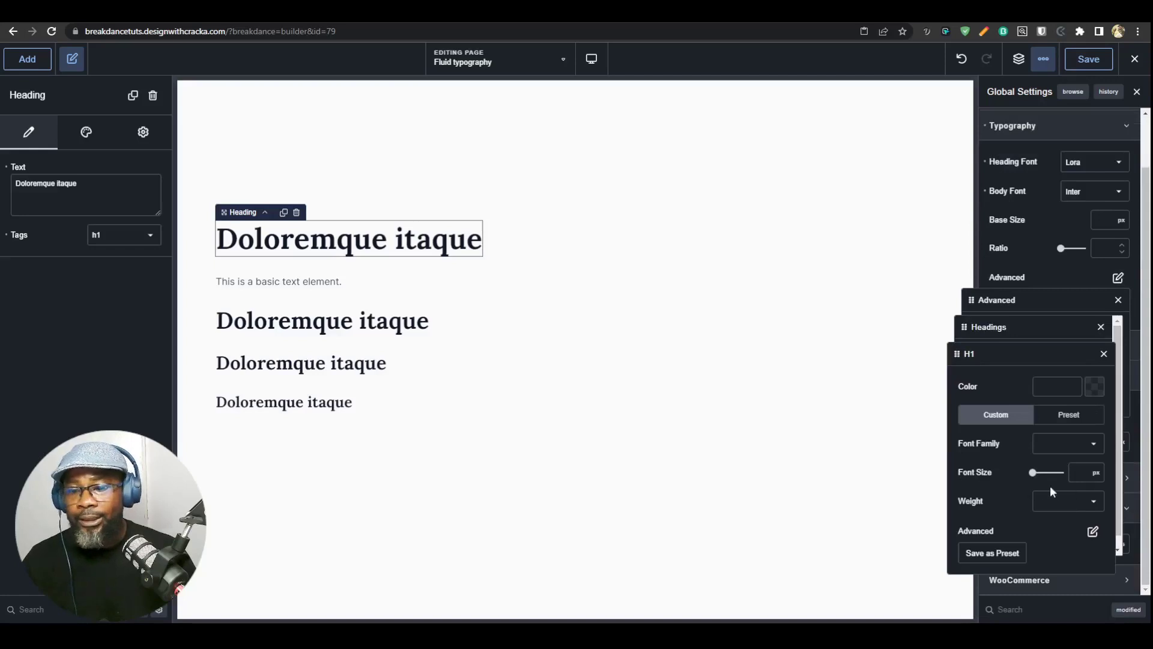
pyautogui.click(1104, 354)
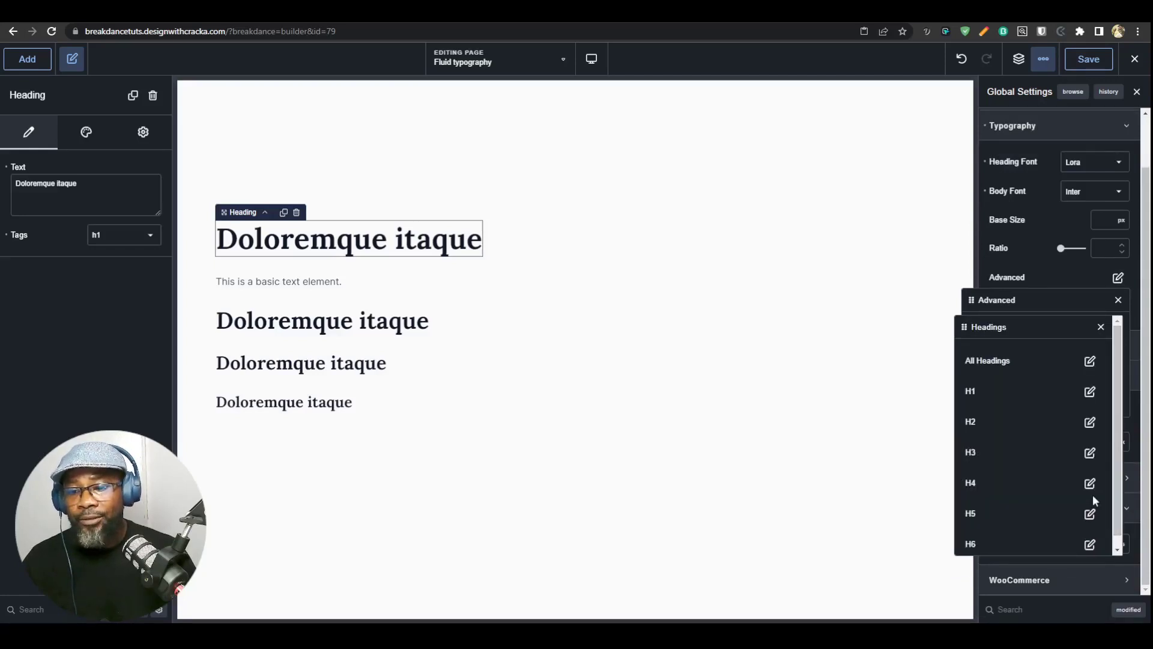
pyautogui.click(1102, 326)
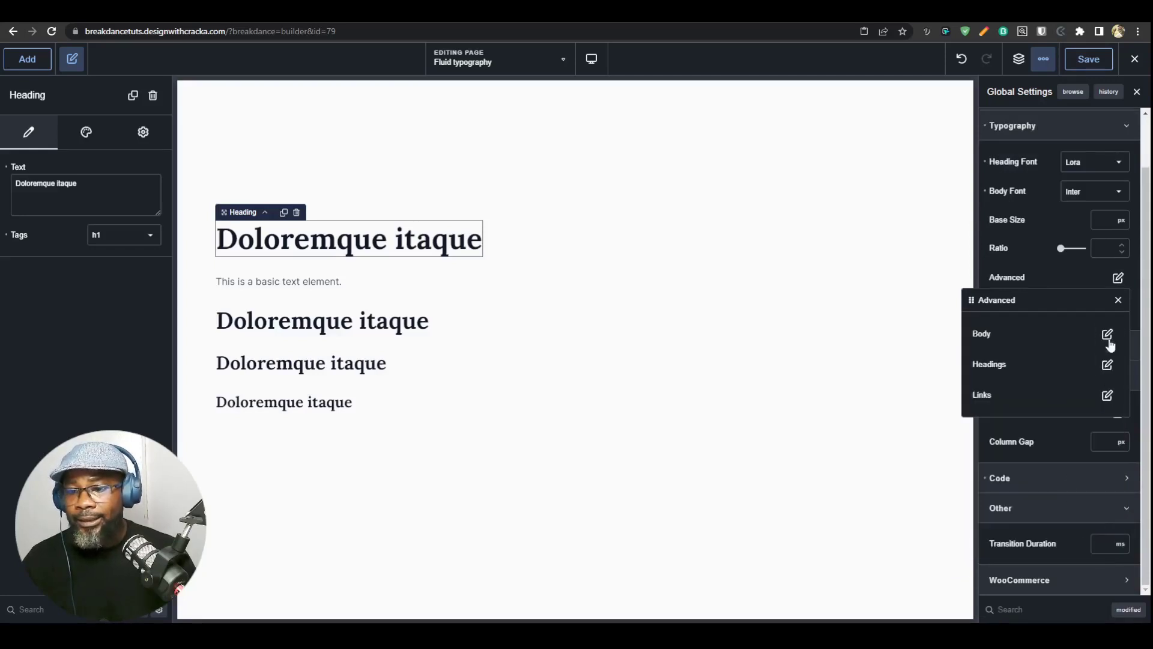
pyautogui.click(1118, 300)
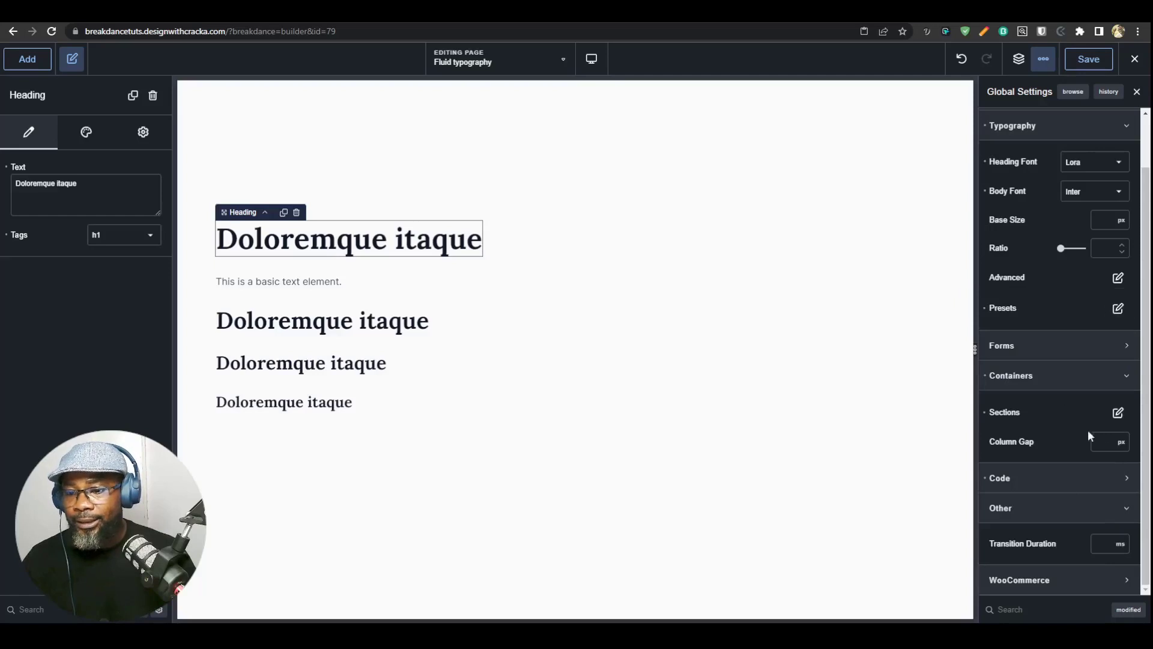
pyautogui.click(1119, 309)
pyautogui.click(1117, 330)
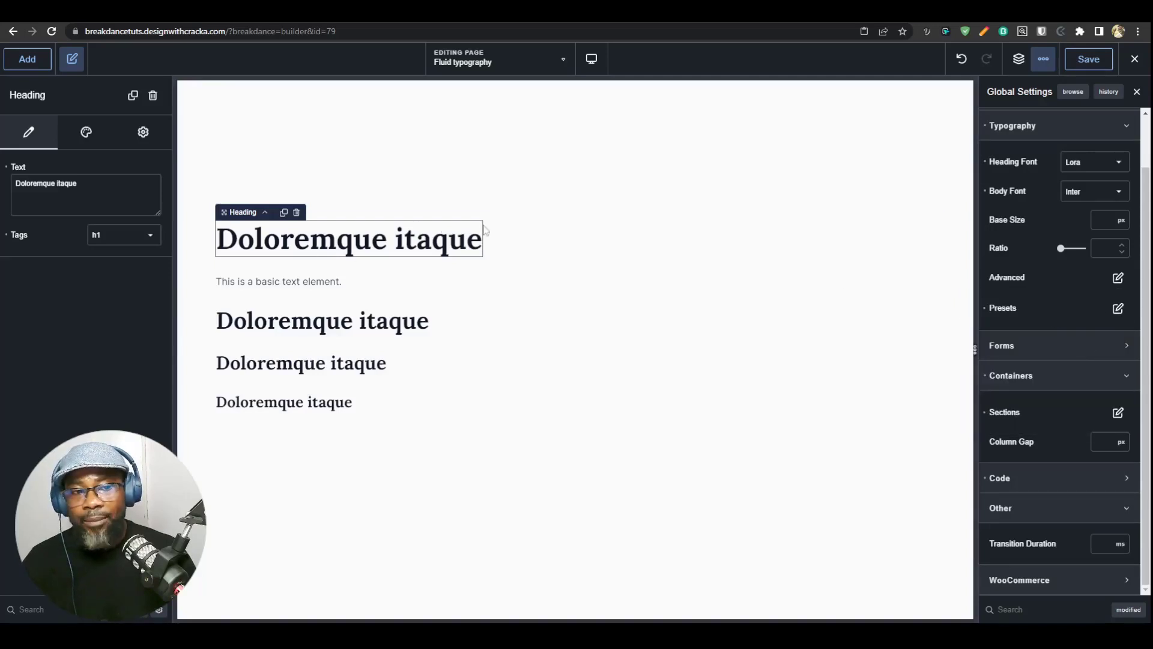
# - Apply the H1 preset to the global H1 heading style, then test scaling by resizing the preview
pyautogui.click(1118, 277)
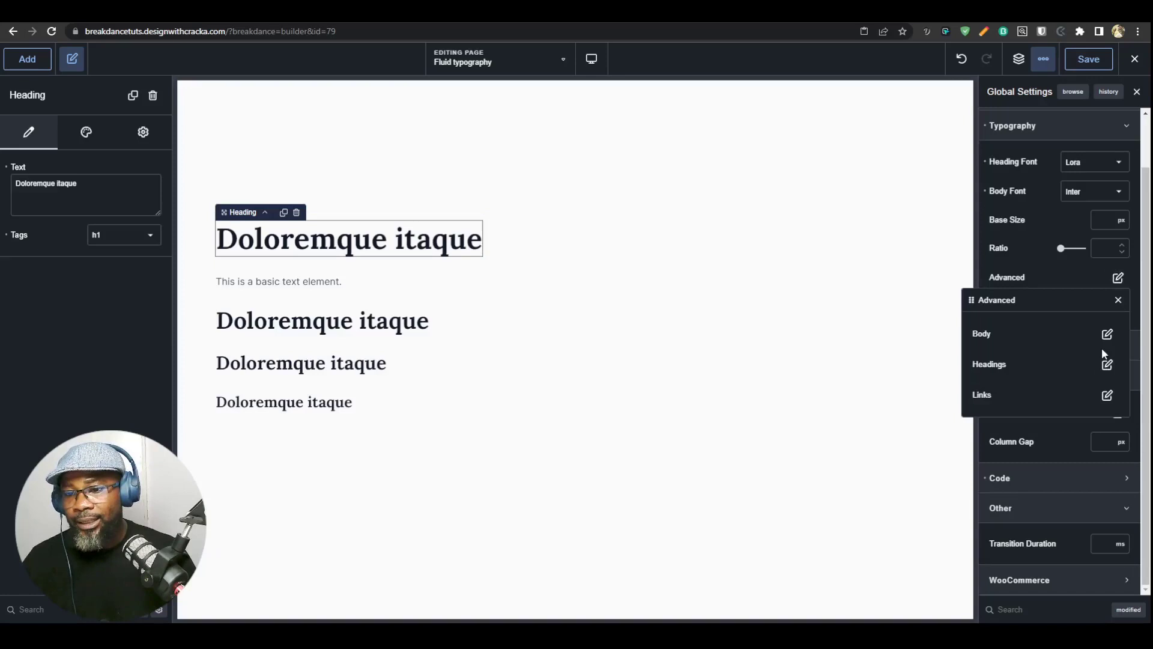
pyautogui.click(1107, 366)
pyautogui.click(1097, 396)
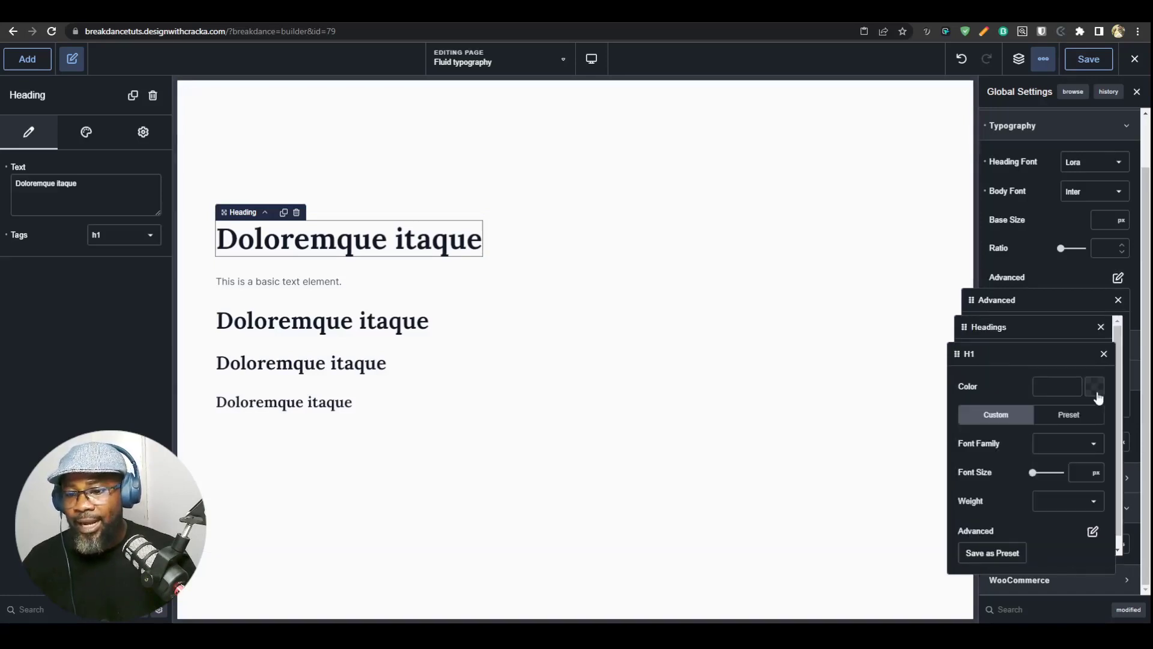
pyautogui.click(1056, 424)
pyautogui.click(1045, 463)
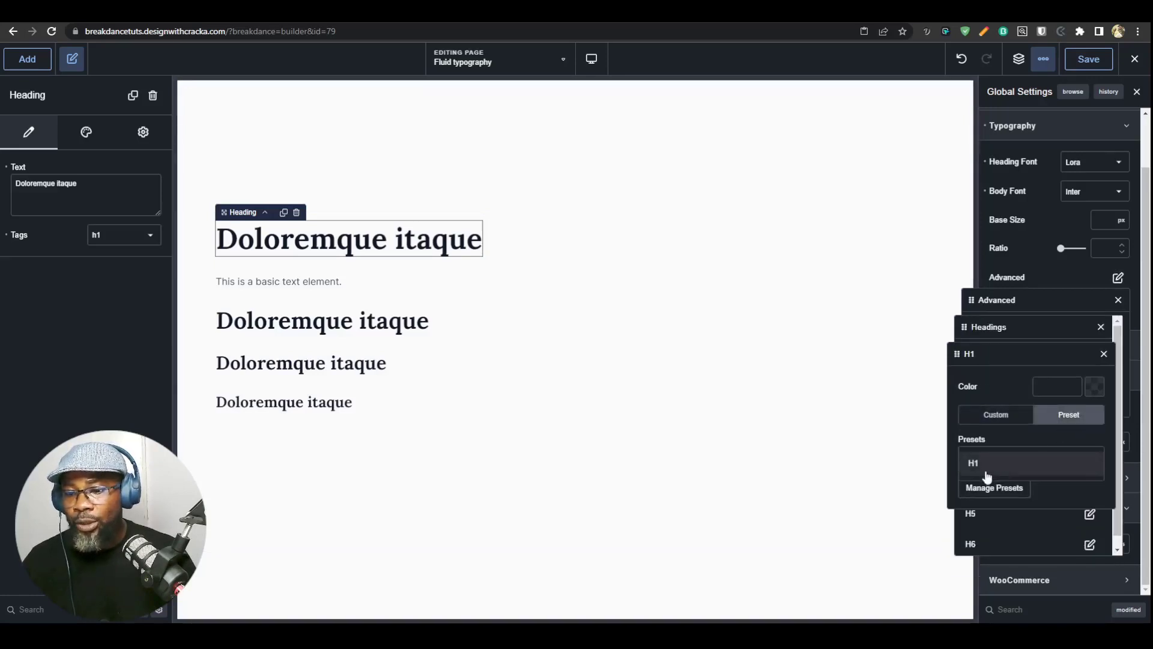
pyautogui.click(985, 474)
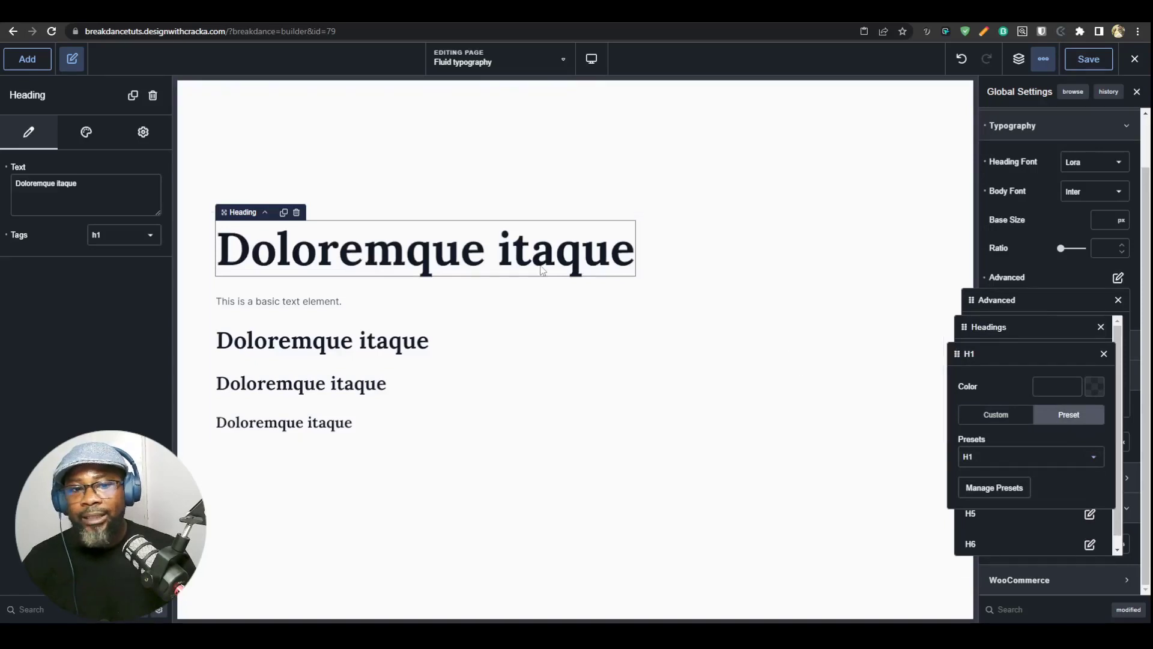
pyautogui.click(662, 266)
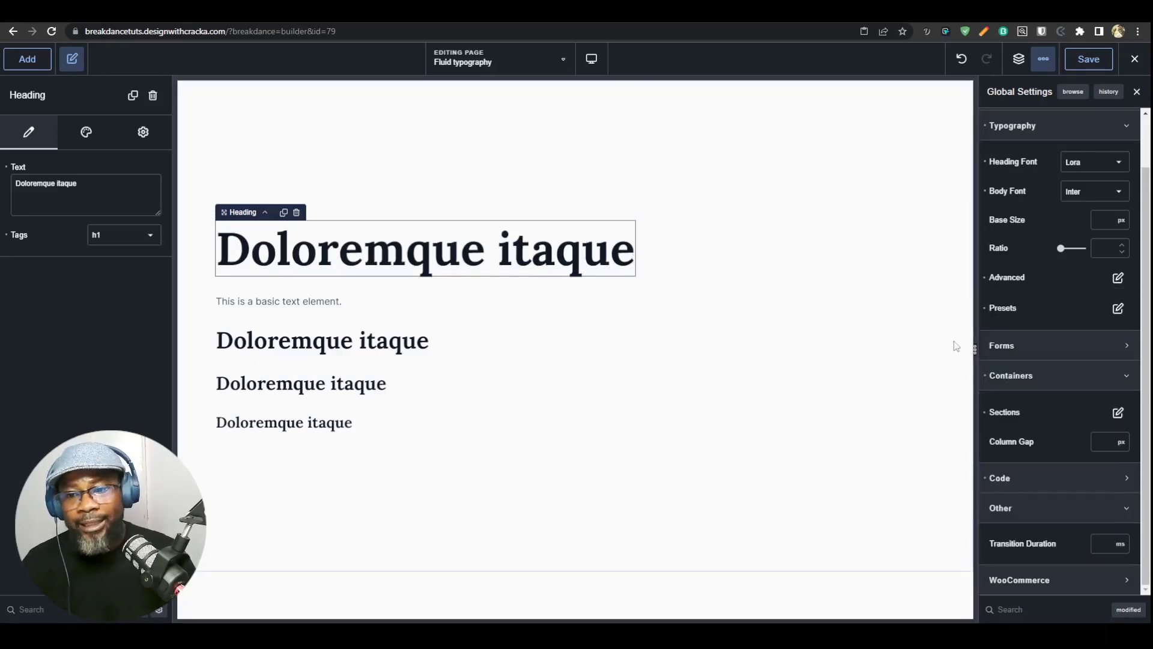
pyautogui.moveTo(975, 359)
pyautogui.mouseDown()
pyautogui.moveTo(743, 350)
pyautogui.moveTo(977, 359)
pyautogui.mouseUp()
# - Apply the H1 typography preset to the basic text paragraph
pyautogui.click(294, 300)
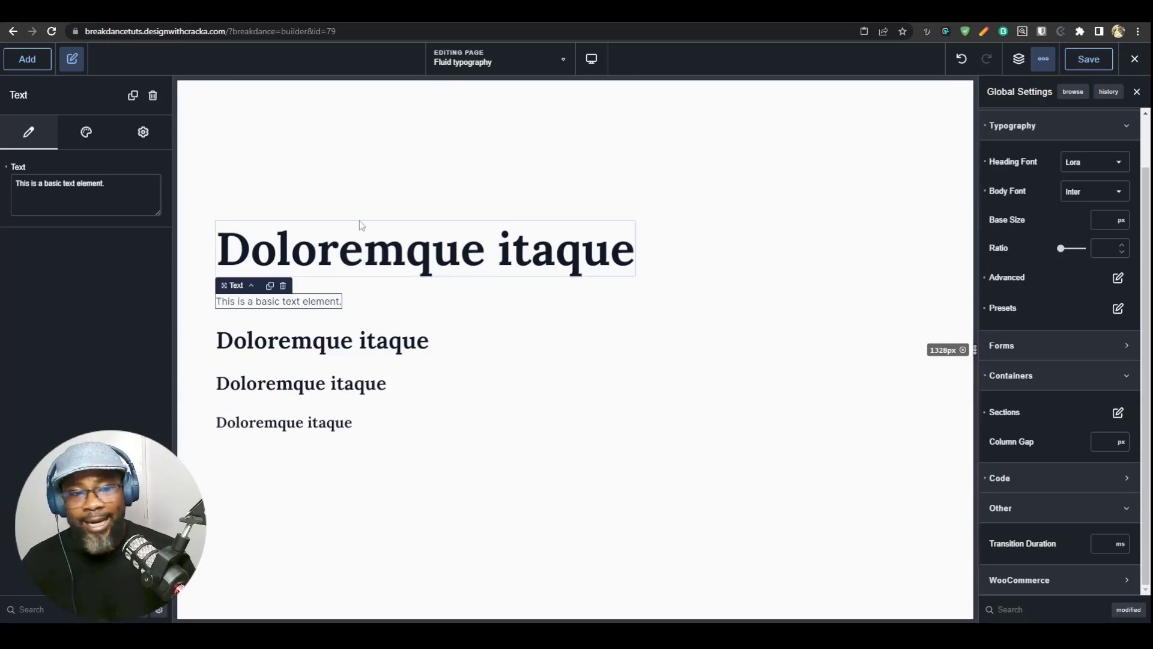
pyautogui.click(99, 135)
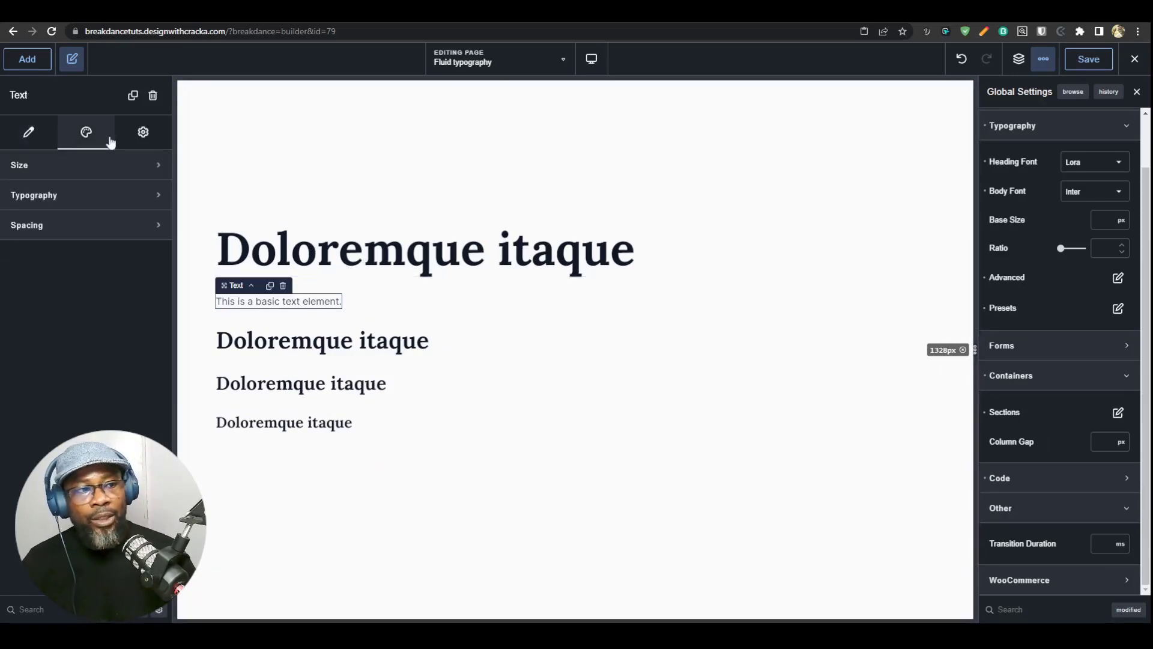
pyautogui.click(99, 199)
pyautogui.click(114, 288)
pyautogui.click(98, 328)
pyautogui.click(78, 342)
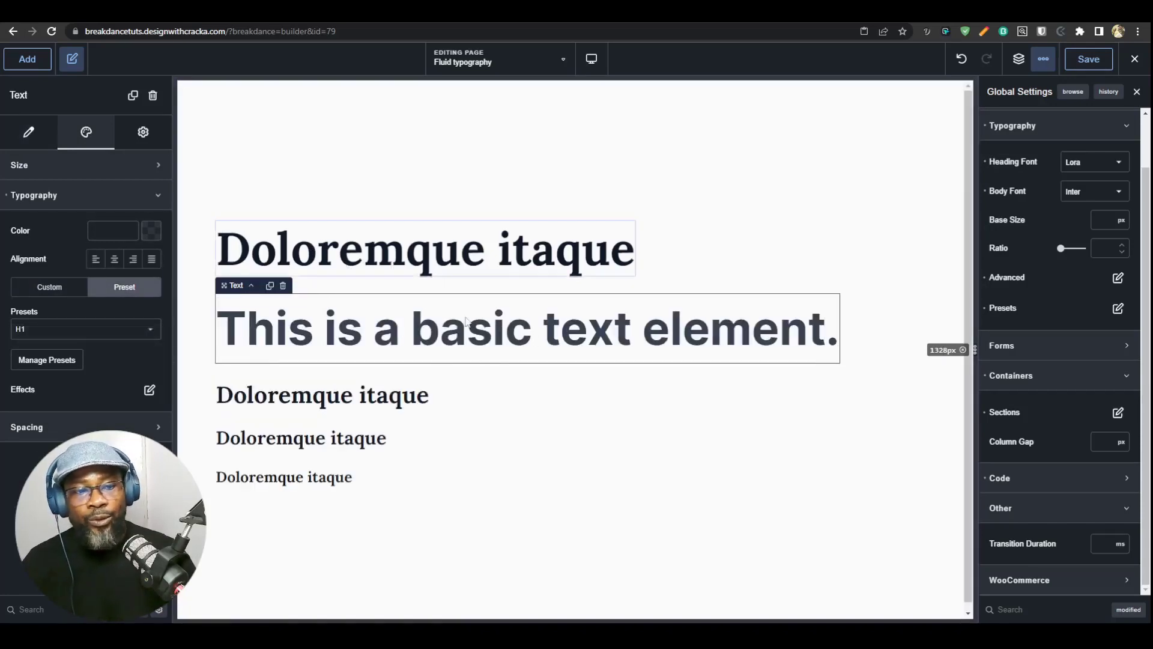
# - Compare the enlarged paragraph with the top heading by selecting each in turn
pyautogui.click(567, 257)
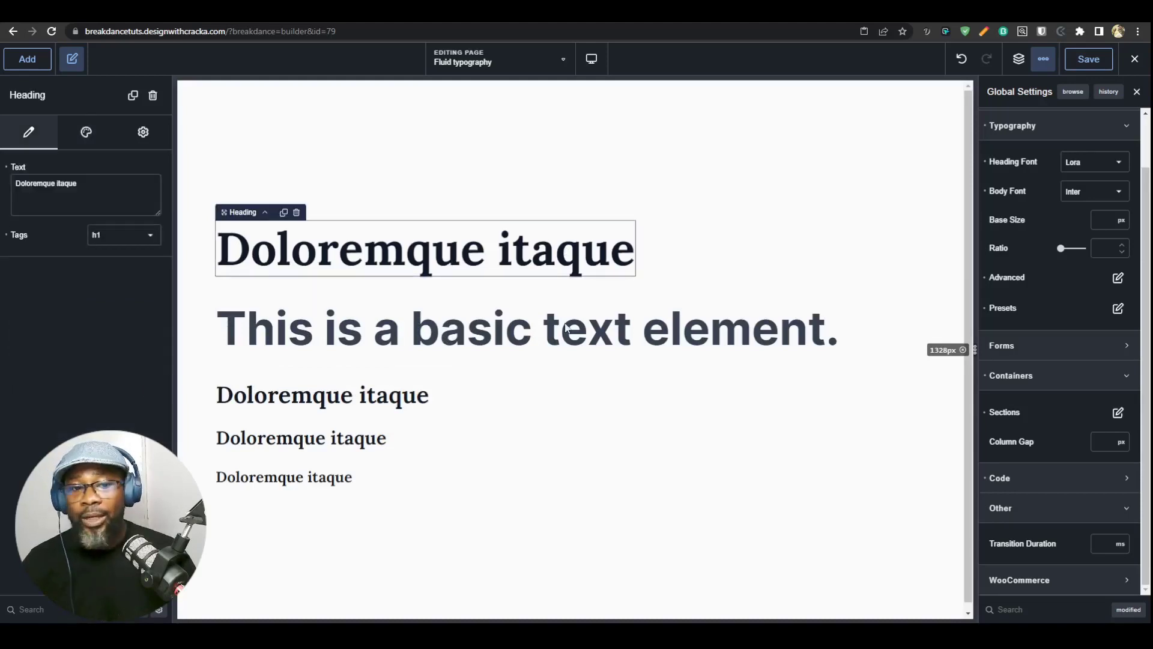
pyautogui.click(562, 343)
pyautogui.click(566, 261)
pyautogui.click(567, 336)
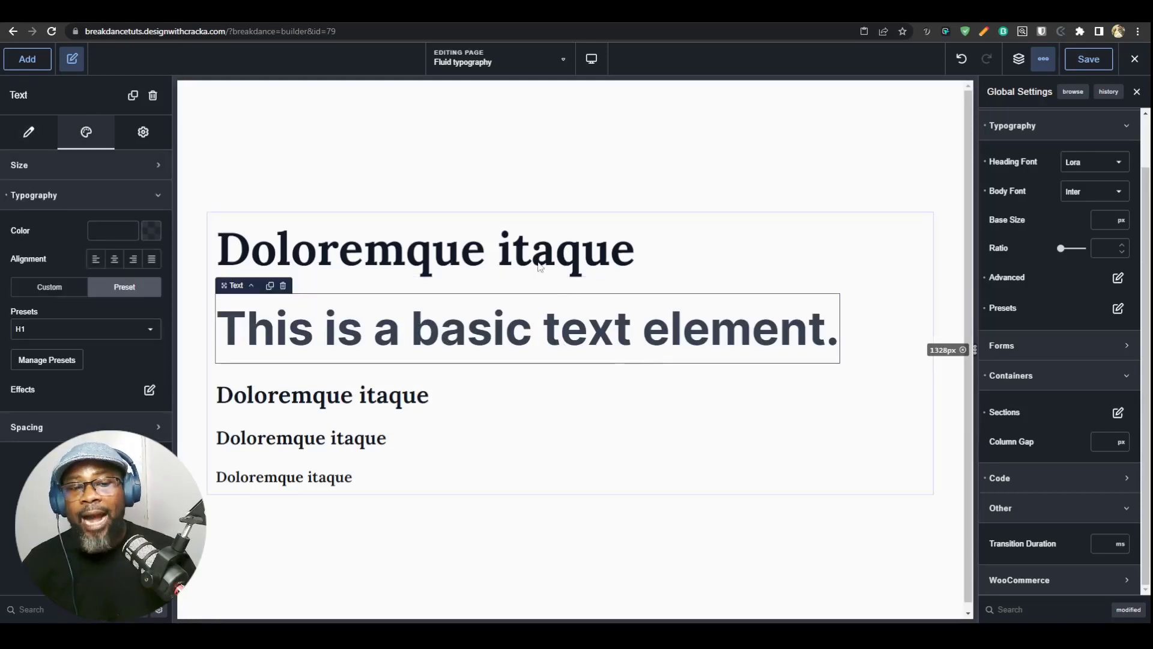
pyautogui.click(568, 258)
pyautogui.click(552, 327)
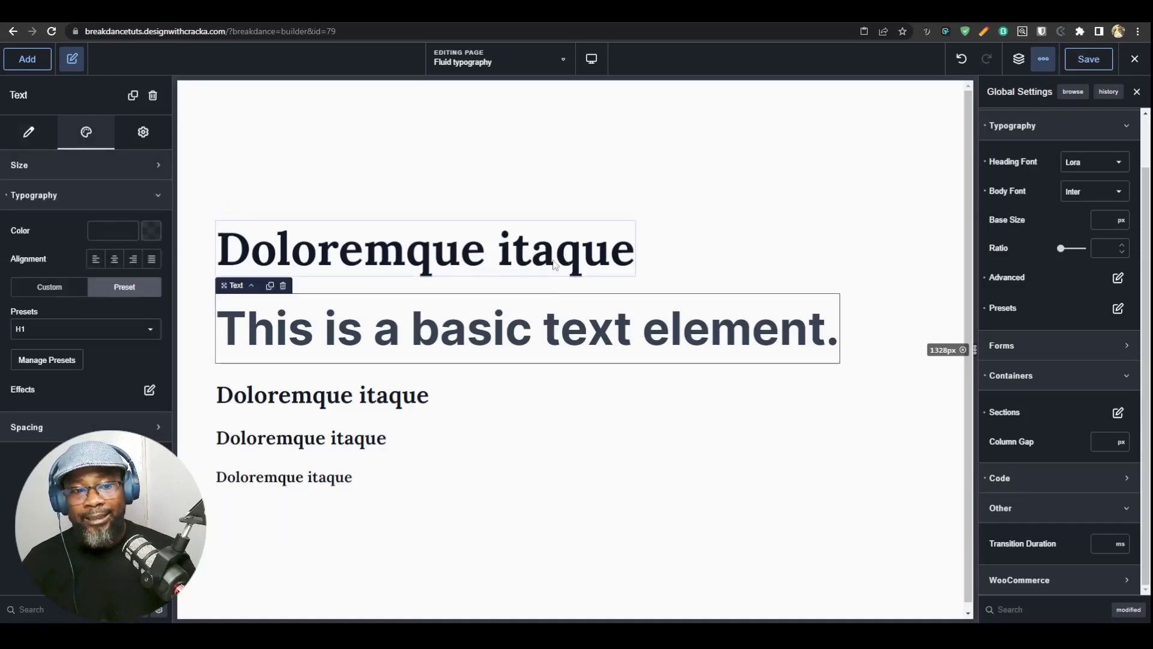
# - Change the H1 preset's font family to Lora
pyautogui.click(1118, 309)
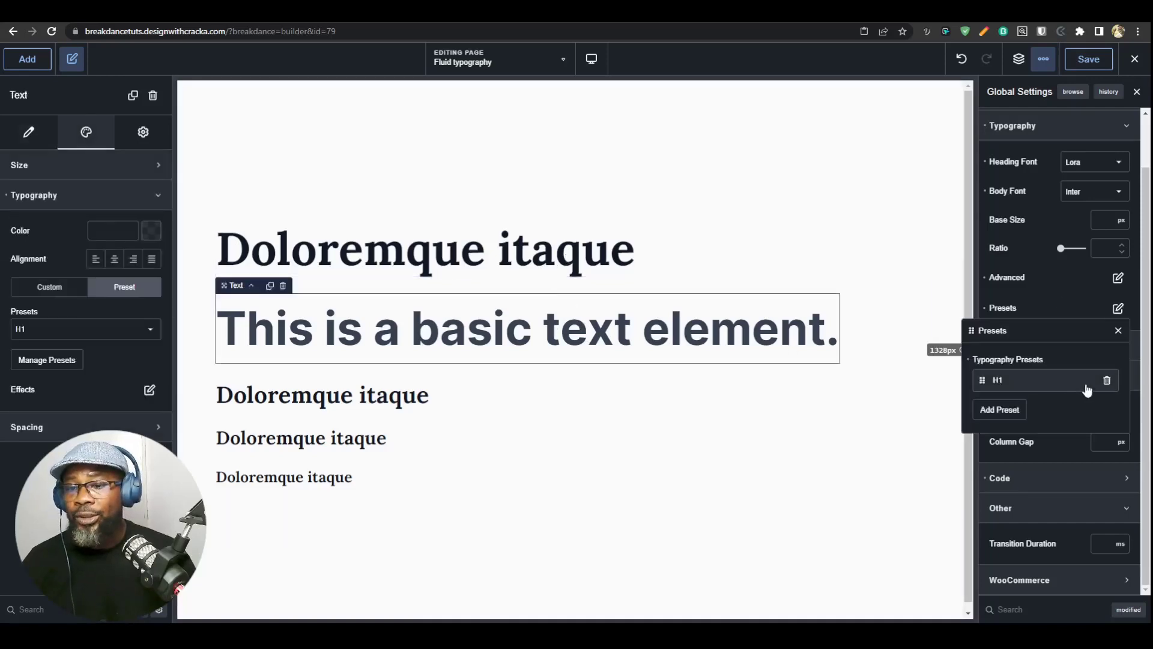
pyautogui.click(1087, 391)
pyautogui.click(1072, 464)
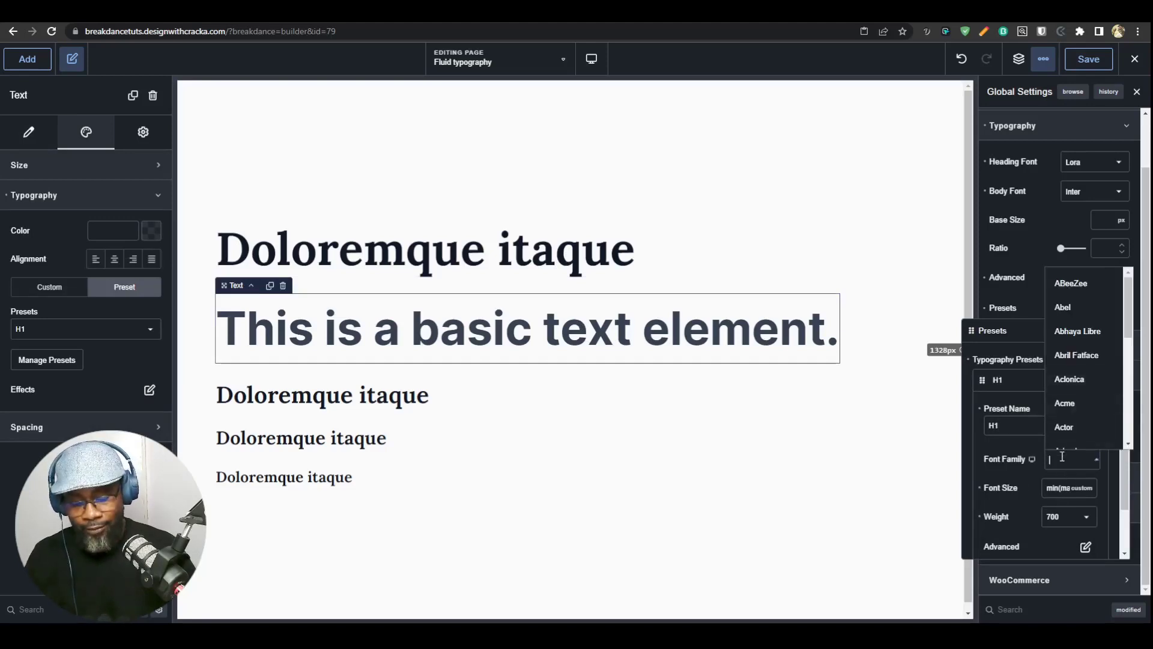
pyautogui.write('lora')
pyautogui.click(1071, 518)
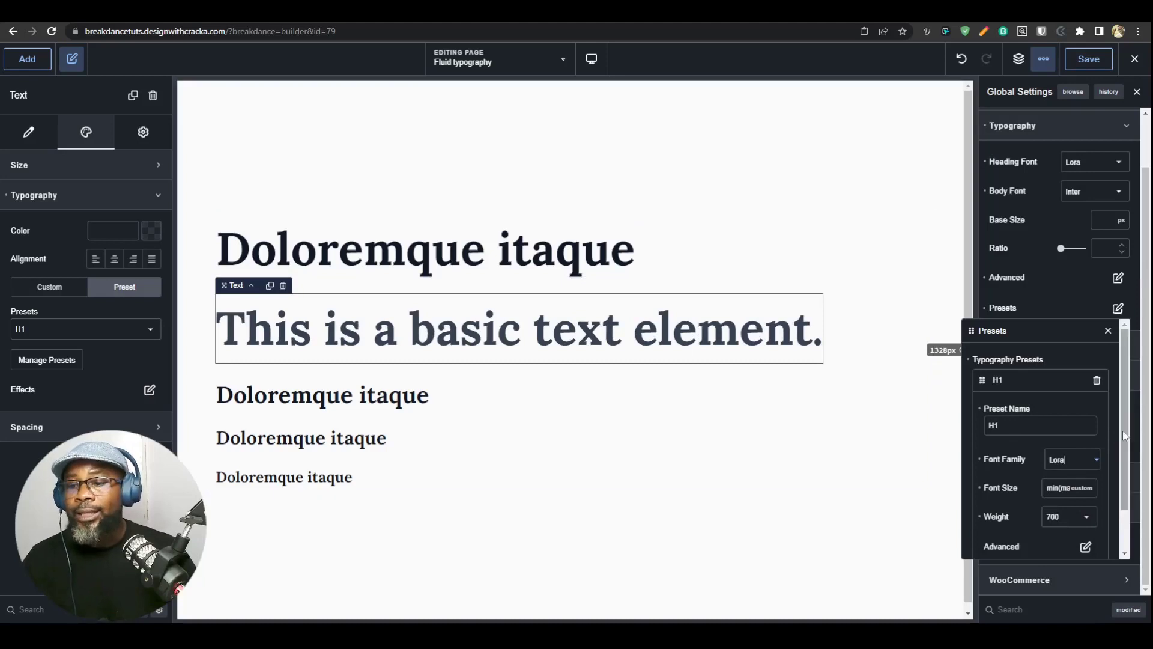
pyautogui.scroll(-2, 1122, 431)
pyautogui.click(1088, 497)
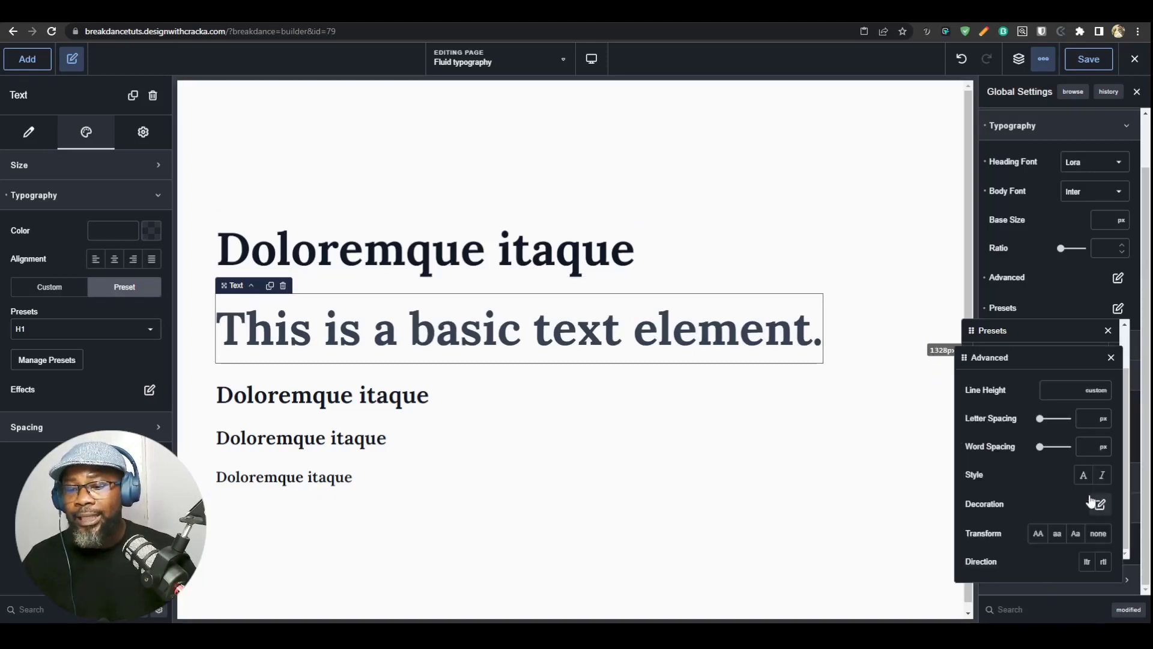
pyautogui.click(1111, 358)
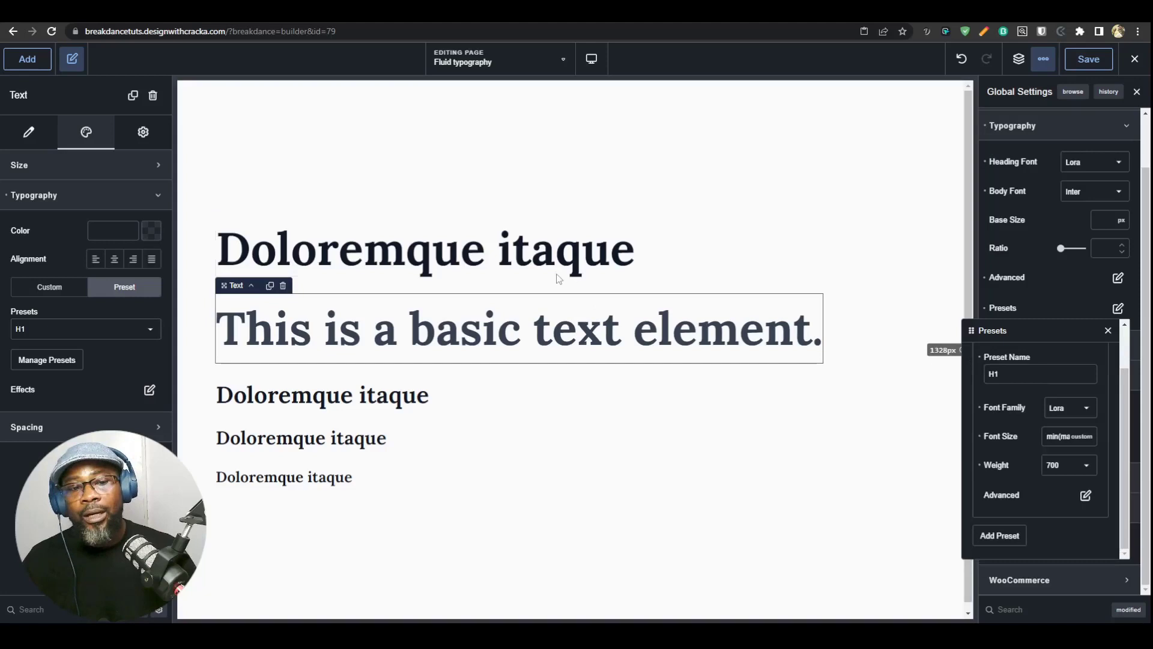
pyautogui.click(537, 332)
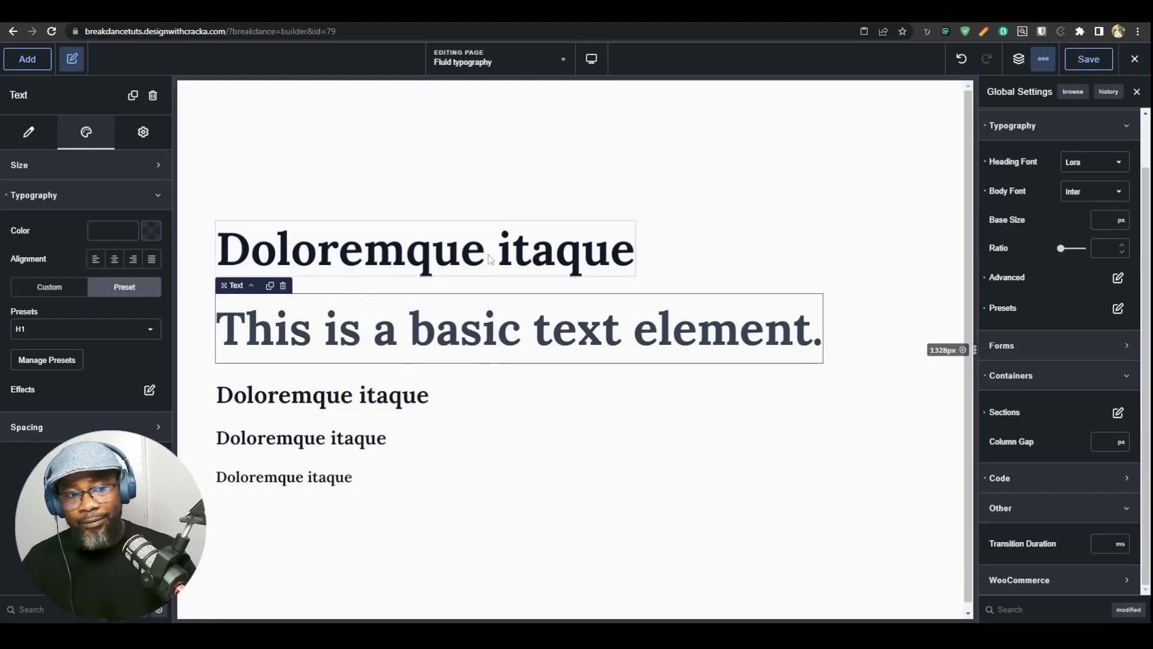
# - Replace the paragraph text with 'Doloremque itaque' copied from the top heading and compare them
pyautogui.doubleClick(535, 257)
pyautogui.hotkey('ctrl', 'c')
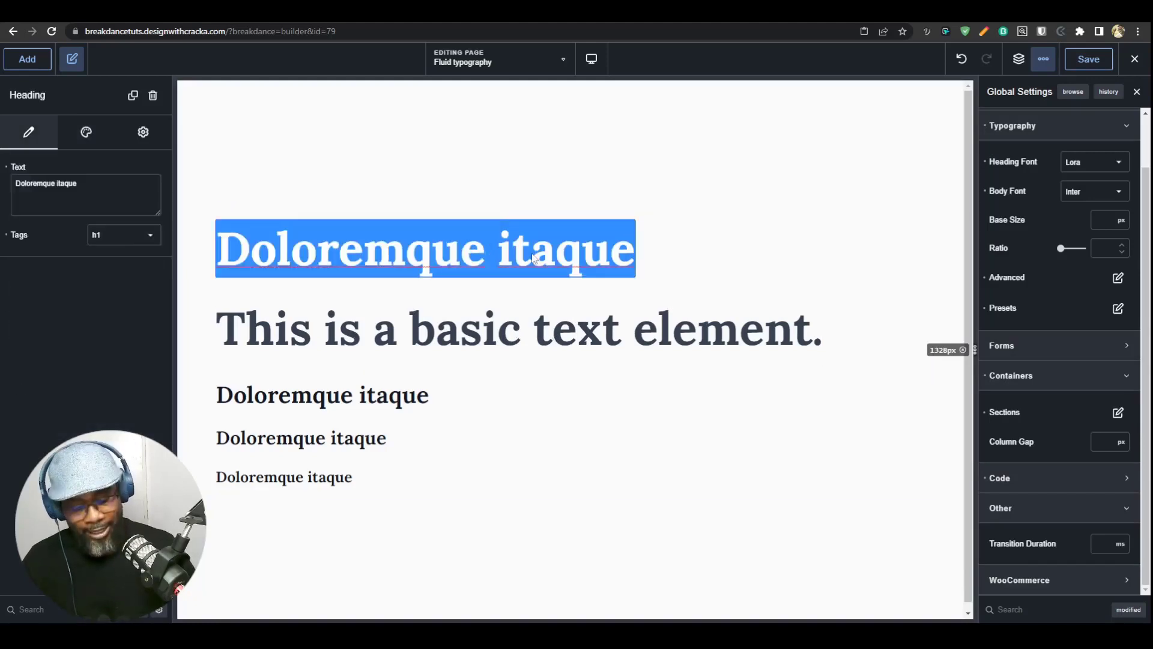
pyautogui.doubleClick(507, 337)
pyautogui.hotkey('ctrl', 'v')
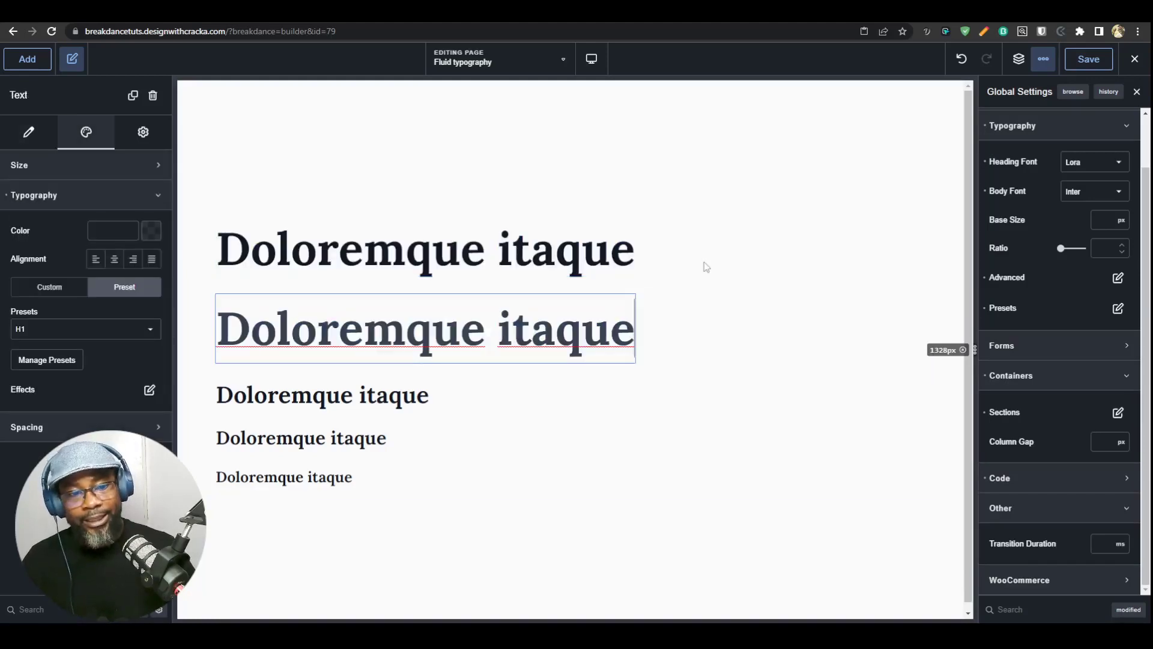
pyautogui.click(704, 265)
pyautogui.click(490, 340)
pyautogui.click(554, 342)
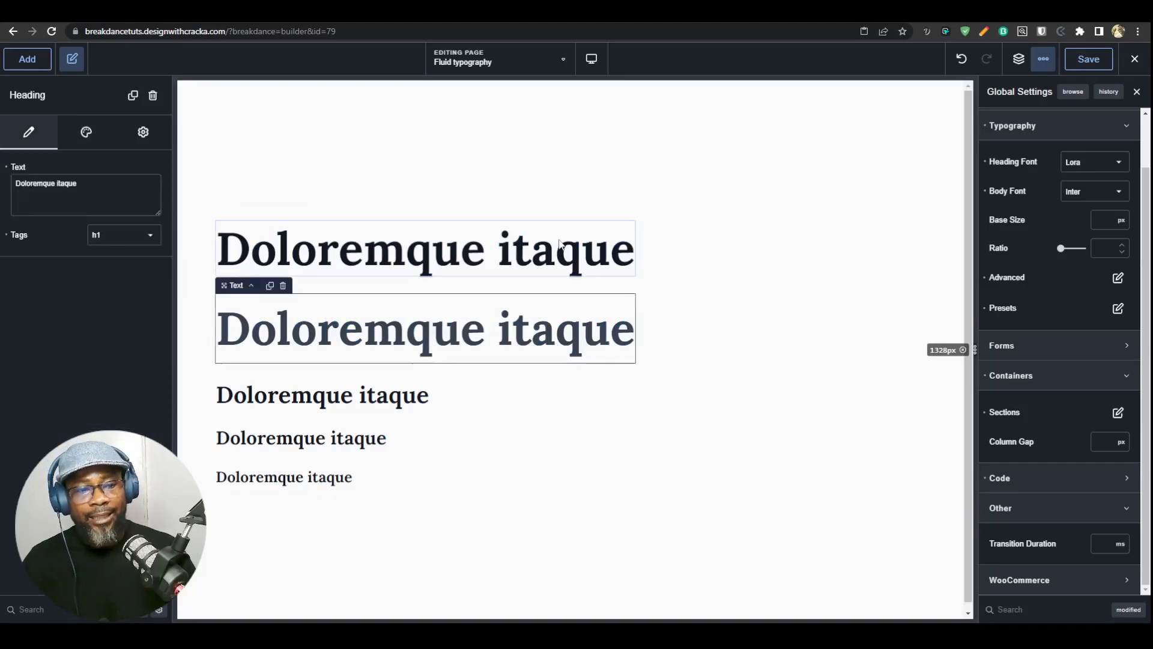
pyautogui.click(561, 245)
pyautogui.click(535, 334)
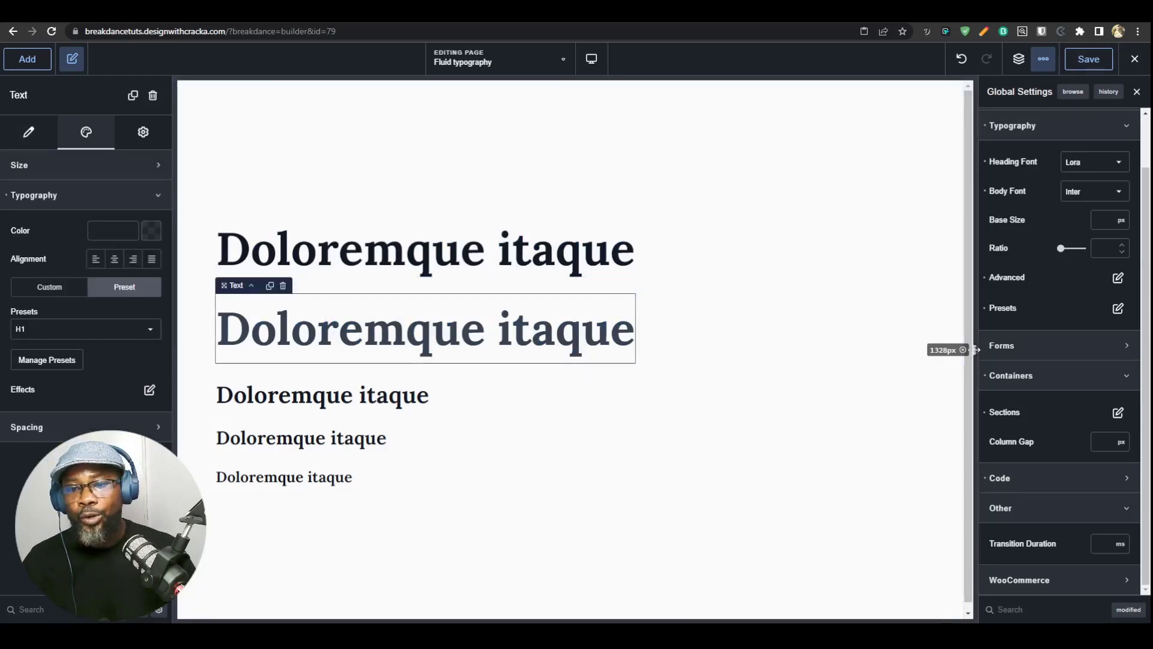
# - At tablet preview width, delete the duplicate 'Doloremque itaque' element
pyautogui.moveTo(977, 348); pyautogui.dragTo(875, 350)
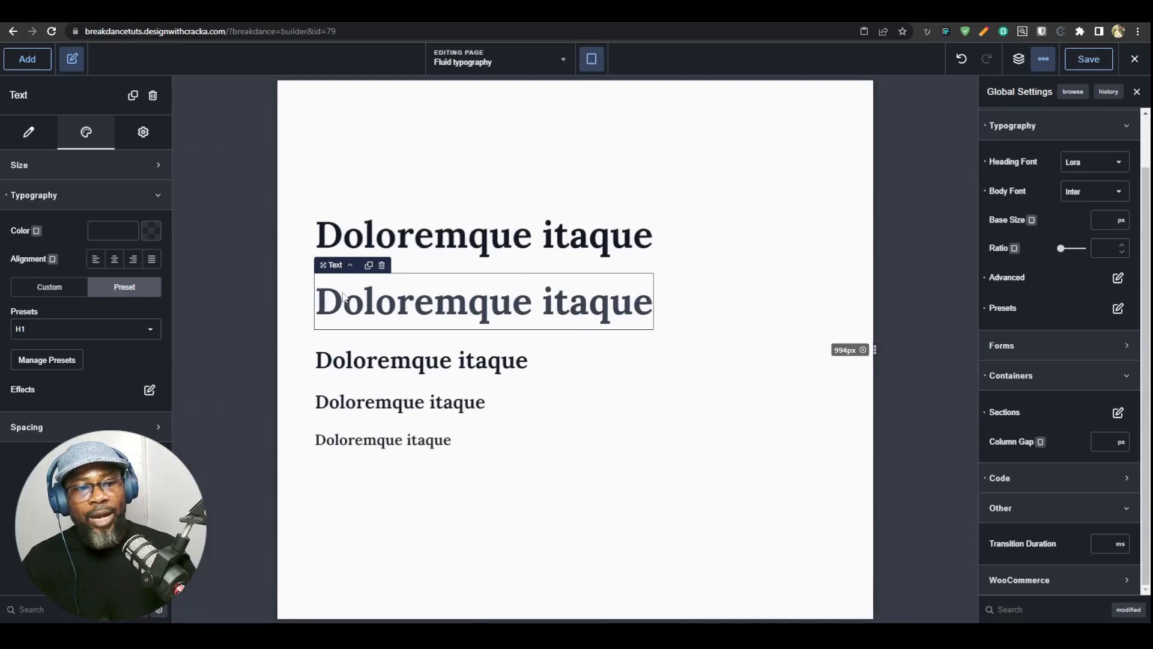
pyautogui.click(382, 266)
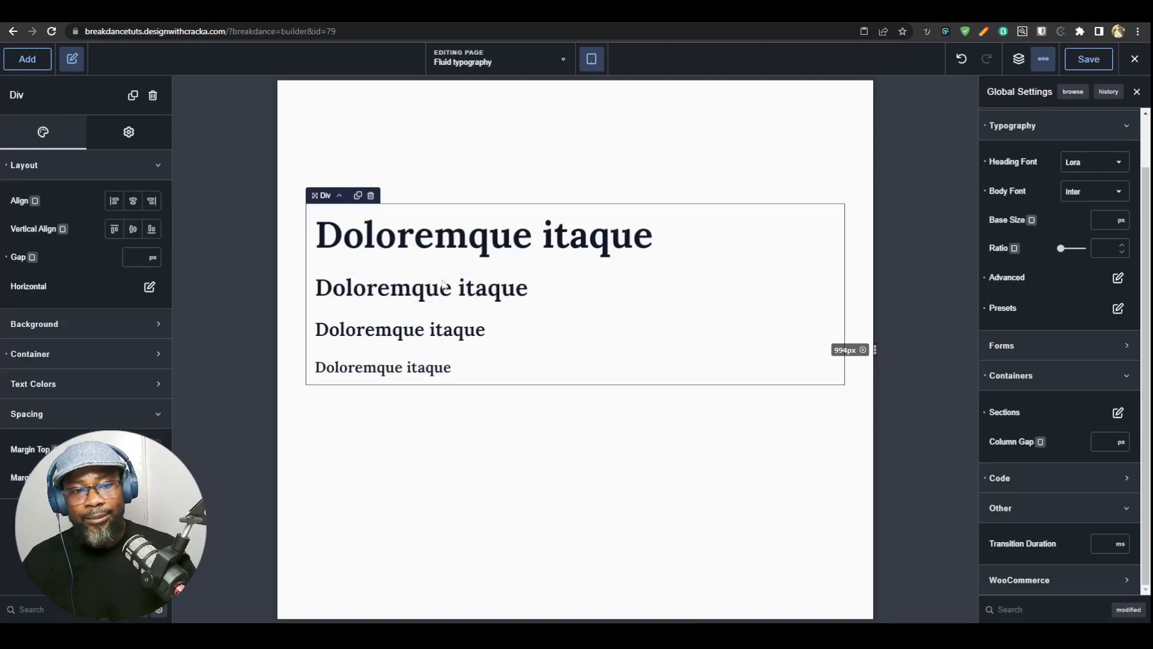
pyautogui.click(489, 257)
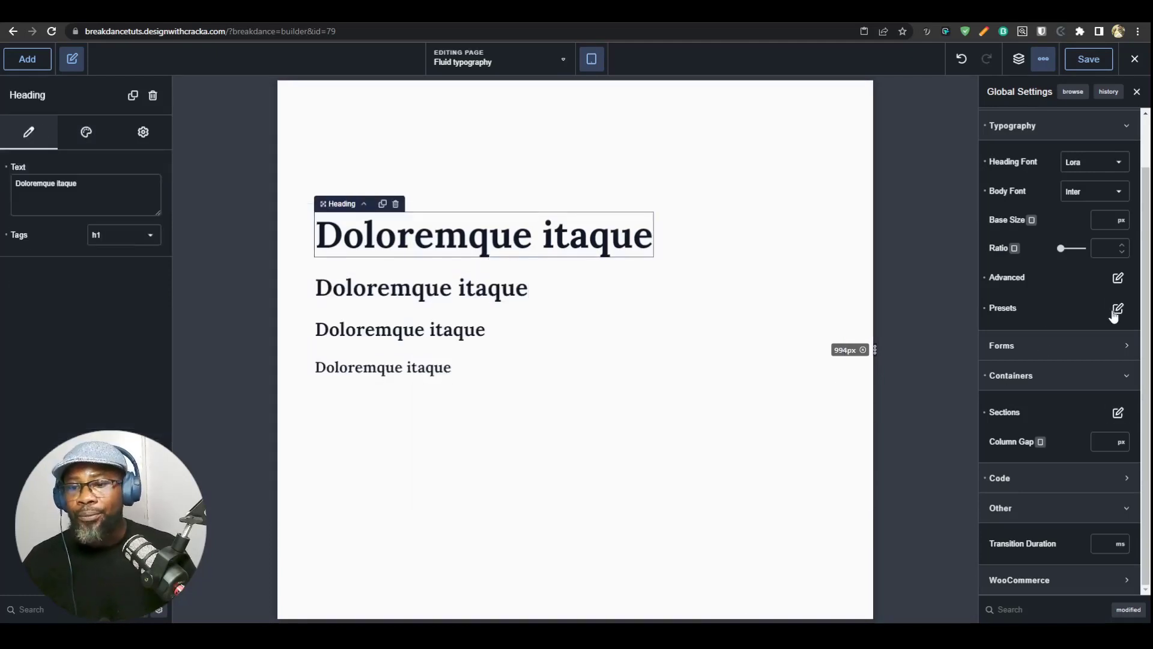
# - Review the per-heading typography settings, then reset to desktop width and select the h2
pyautogui.click(1118, 280)
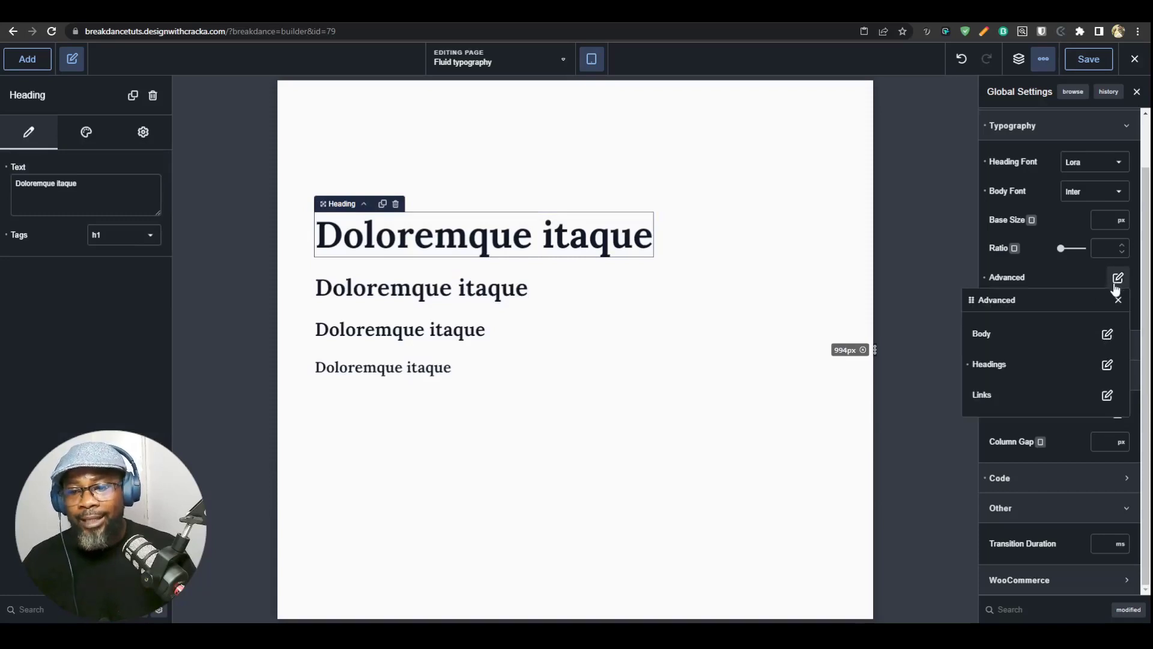
pyautogui.click(1107, 367)
pyautogui.click(1101, 327)
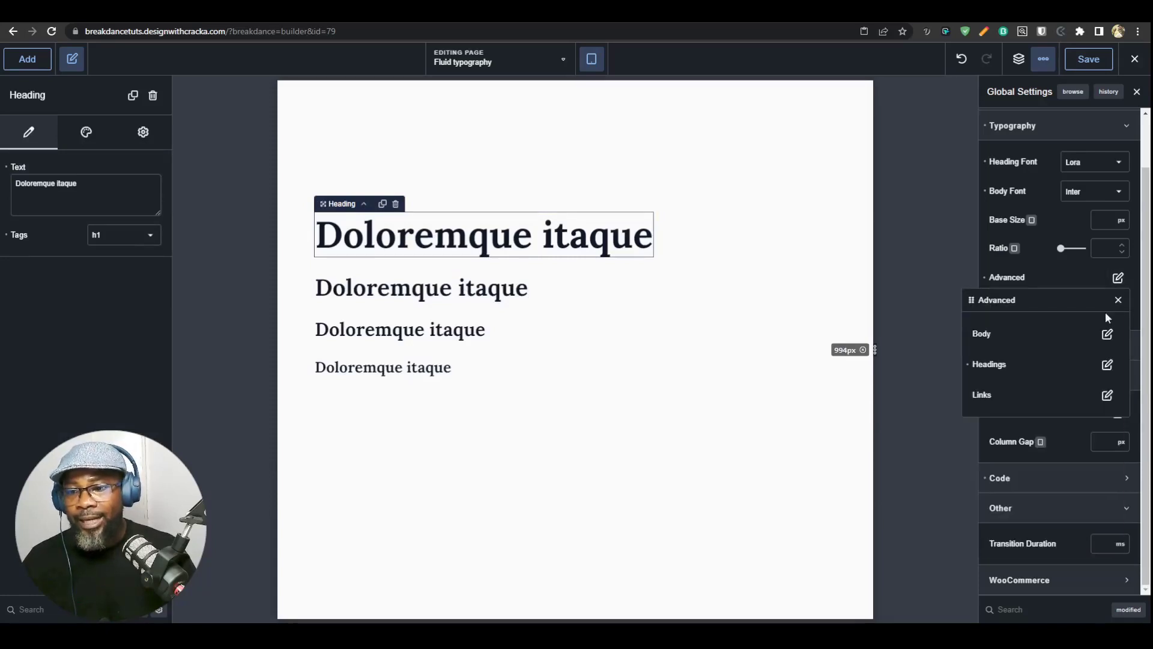
pyautogui.click(1118, 301)
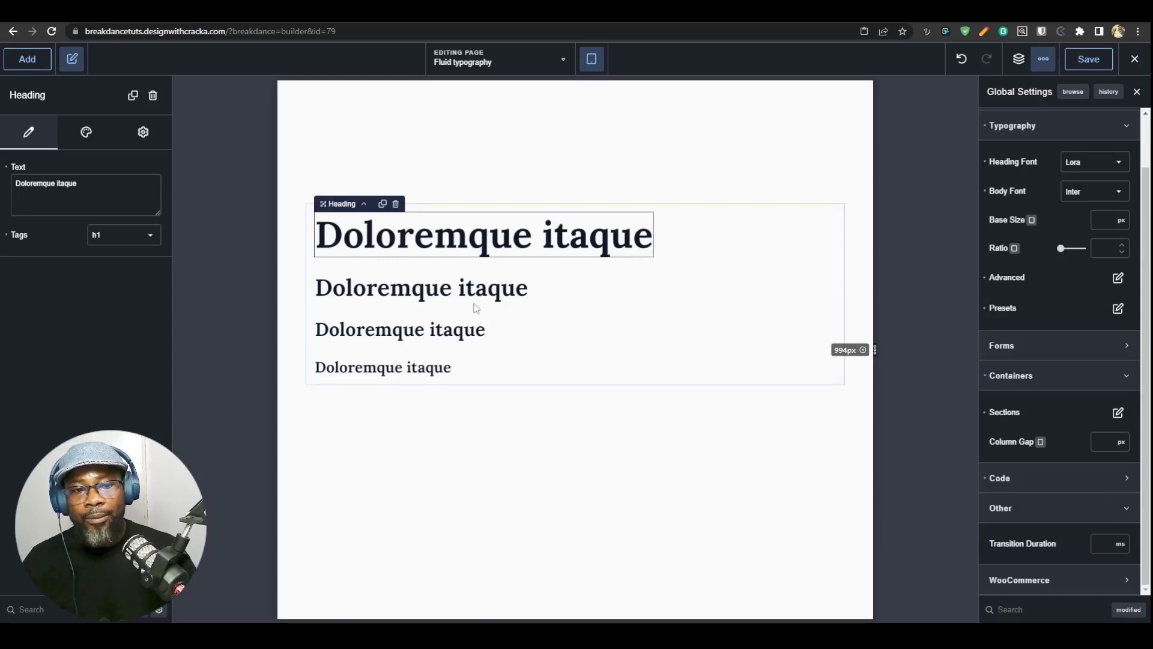
pyautogui.click(863, 350)
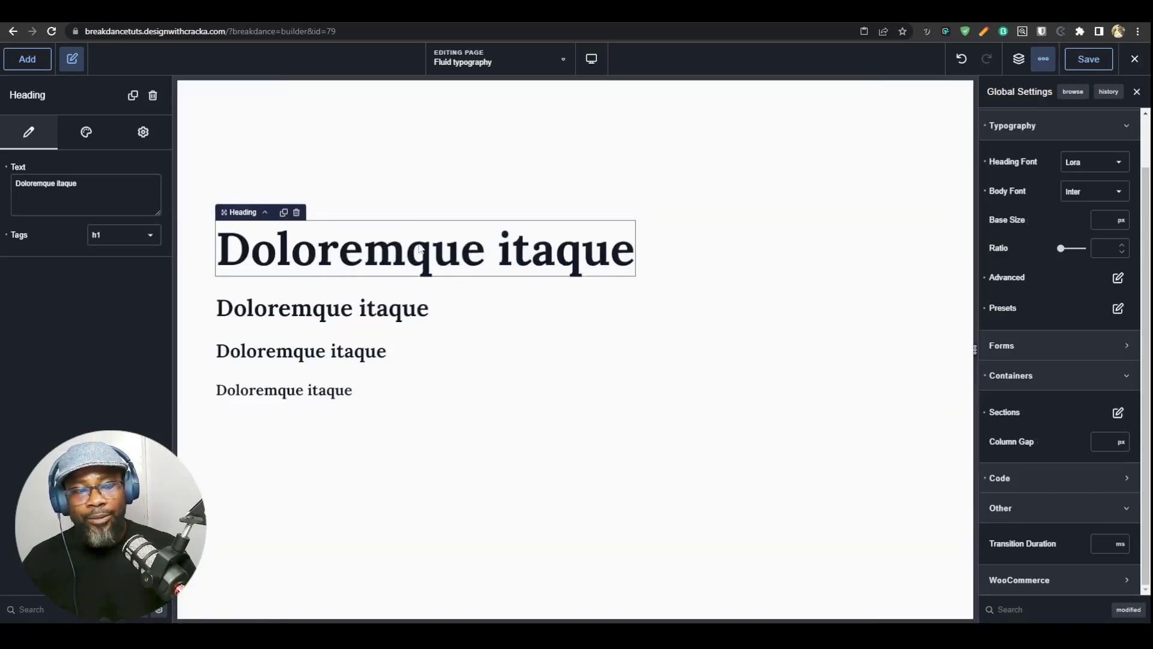
pyautogui.click(354, 317)
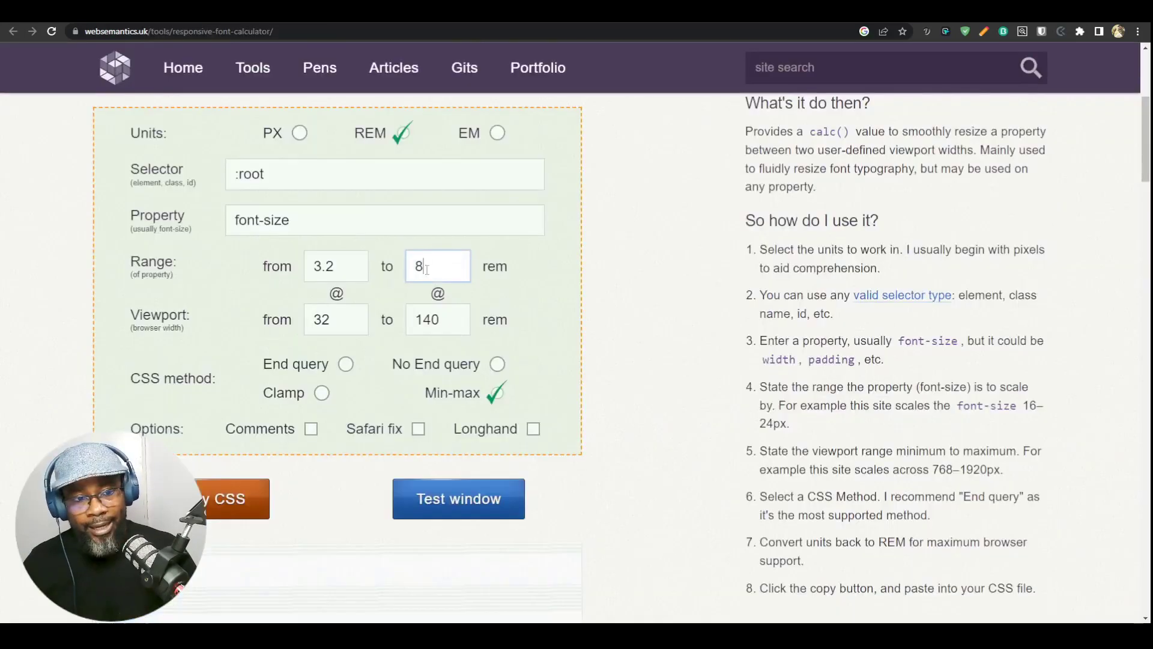
# - Change the calculator range to 2.8–5.2 rem and select the generated font-size value
pyautogui.moveTo(427, 268); pyautogui.dragTo(402, 273)
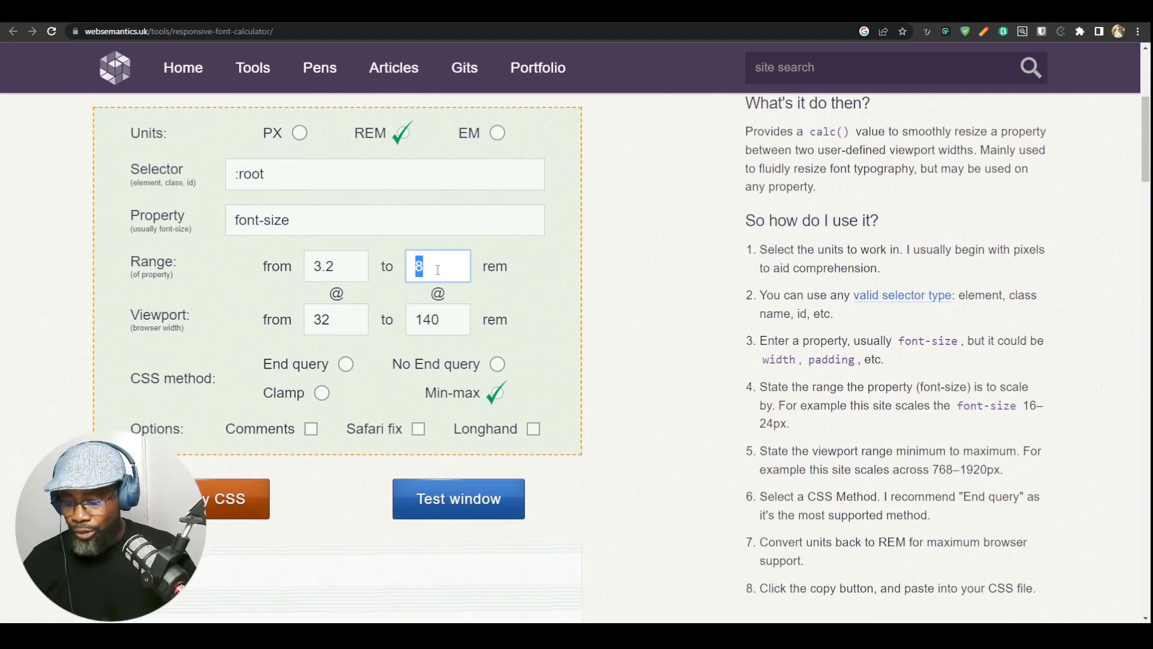
pyautogui.write('5.2')
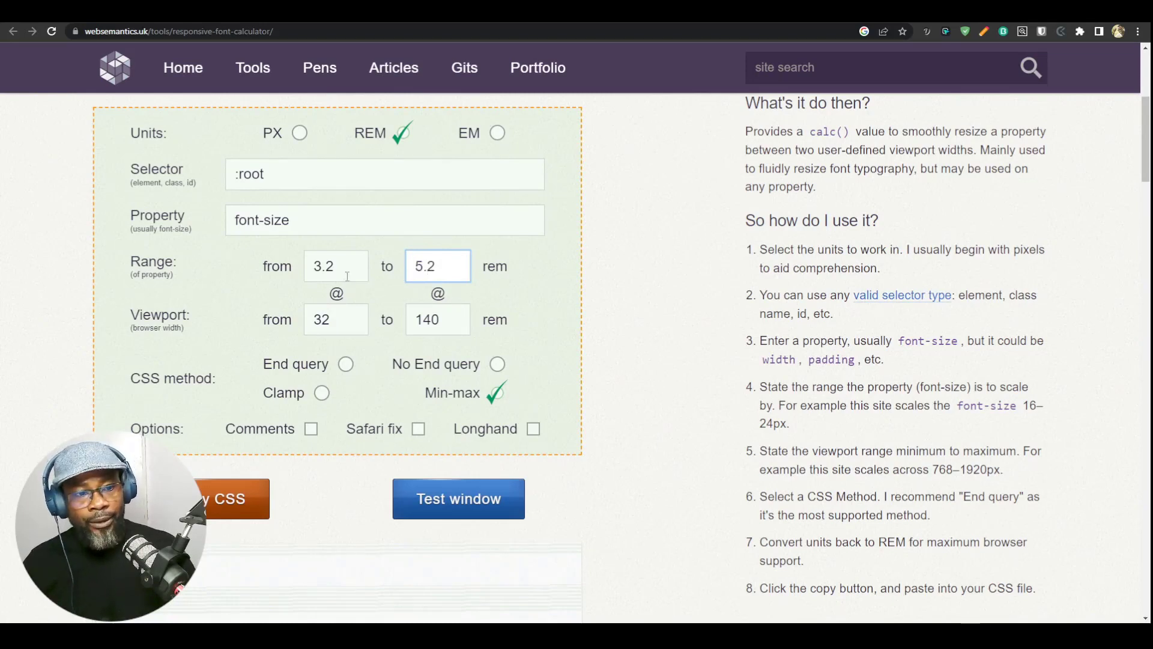
pyautogui.moveTo(347, 274); pyautogui.dragTo(310, 265)
pyautogui.write('2.8')
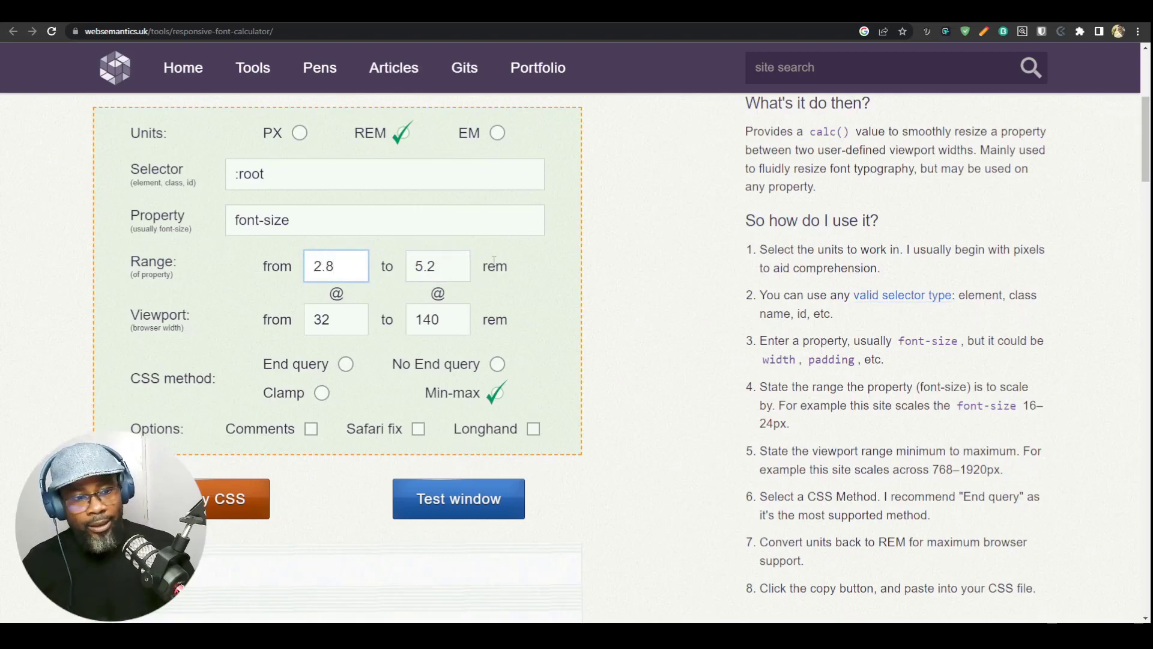
pyautogui.scroll(-9, 553, 452)
pyautogui.scroll(3, 534, 385)
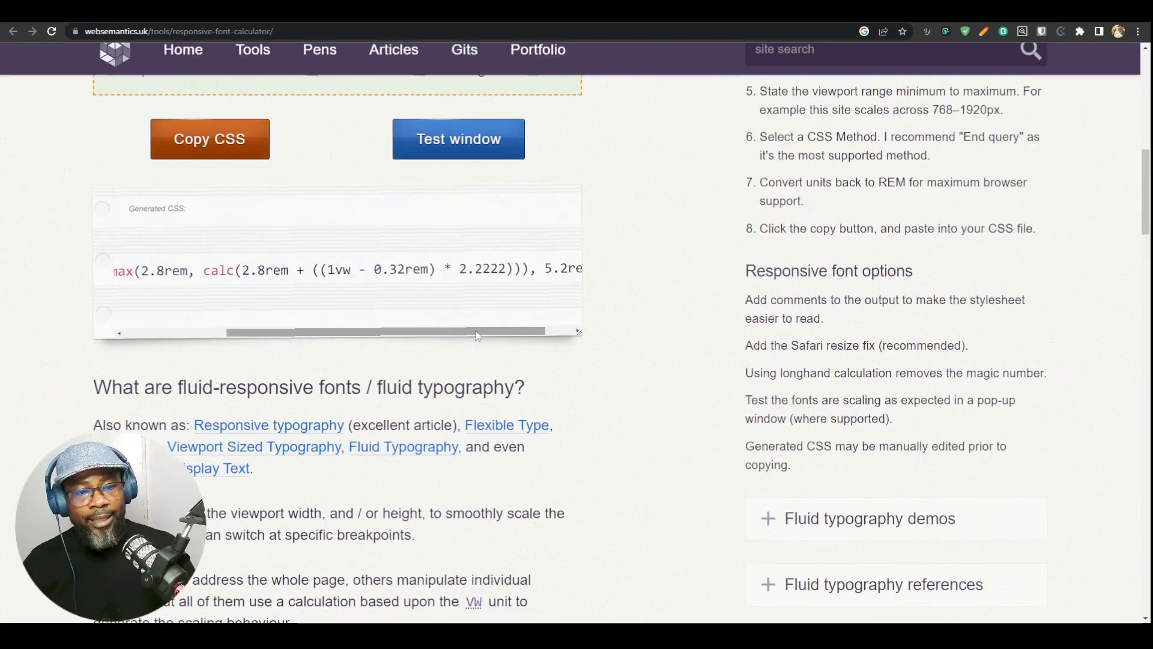
pyautogui.moveTo(523, 334); pyautogui.dragTo(550, 334)
pyautogui.moveTo(565, 270); pyautogui.dragTo(232, 269)
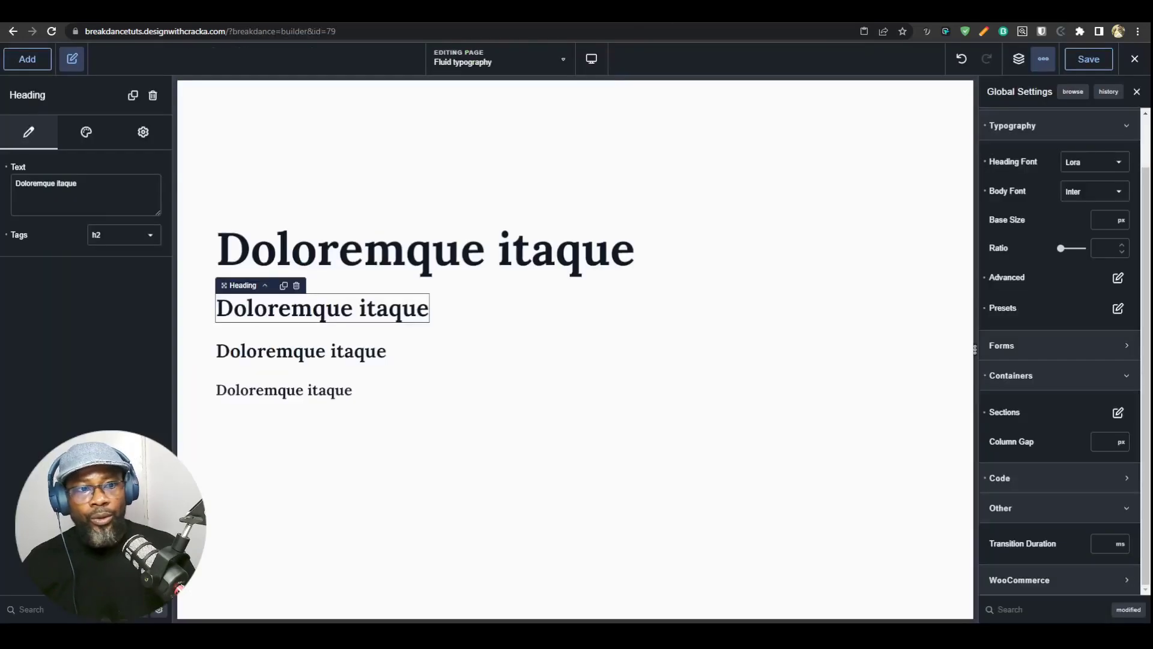
# - Add a new typography preset named H2
pyautogui.click(1117, 309)
pyautogui.click(1000, 410)
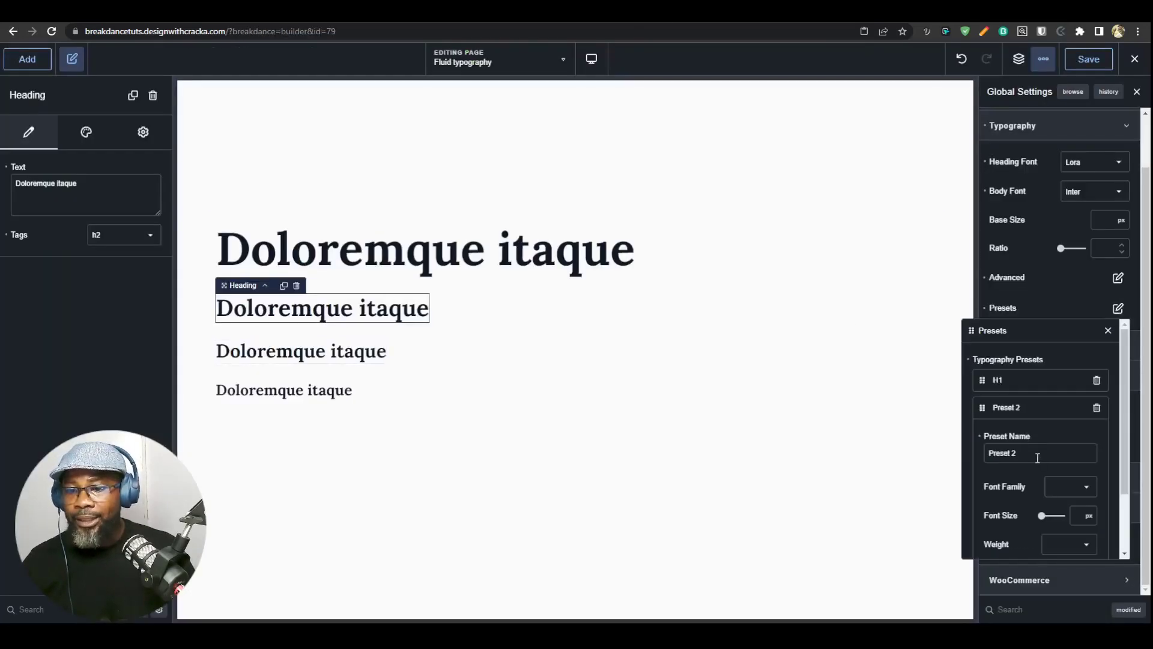
pyautogui.tripleClick(1035, 457)
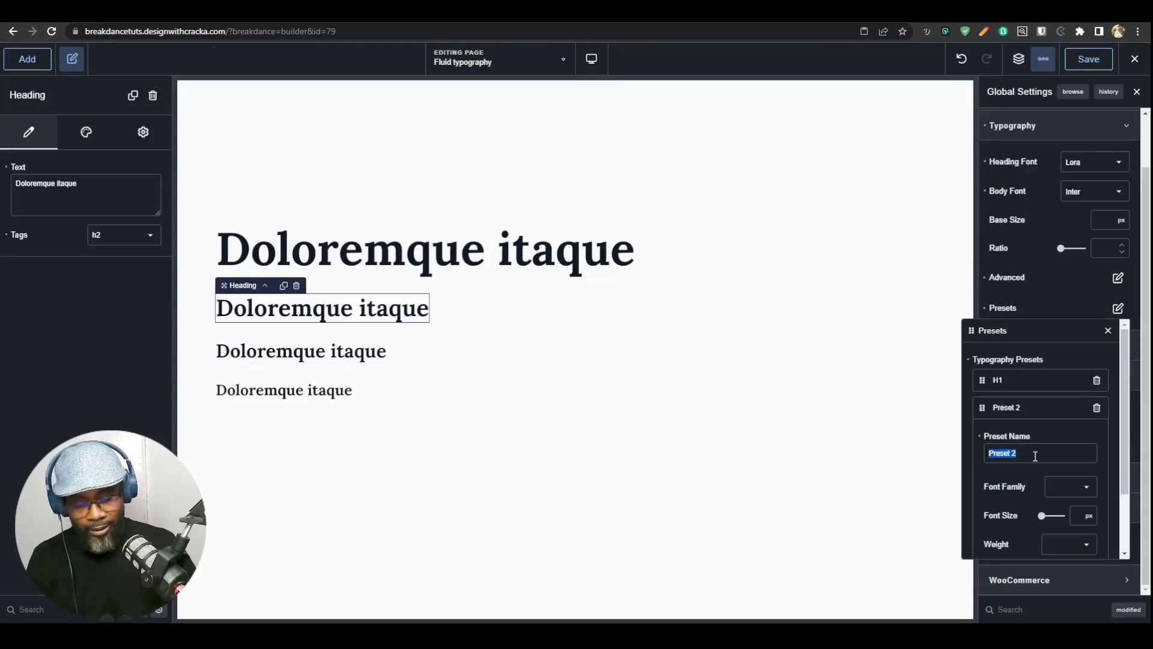
pyautogui.write('H2')
# - Give the H2 preset the Lora font, weight 700 and a custom font size unit
pyautogui.scroll(-1, 1086, 482)
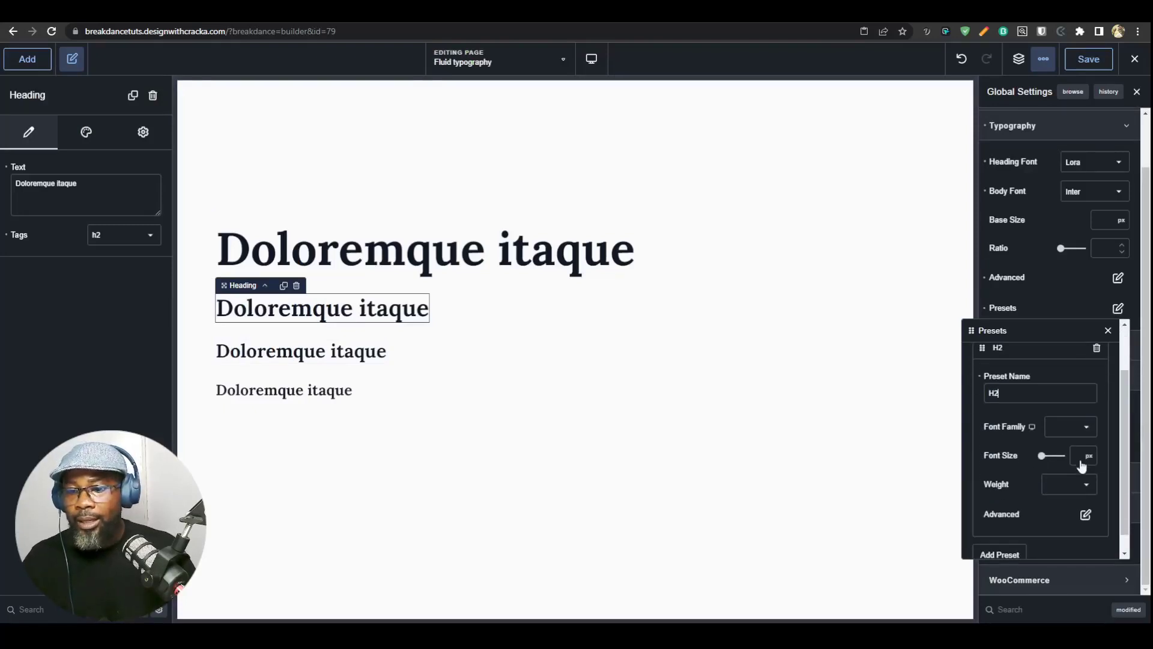
pyautogui.click(1085, 429)
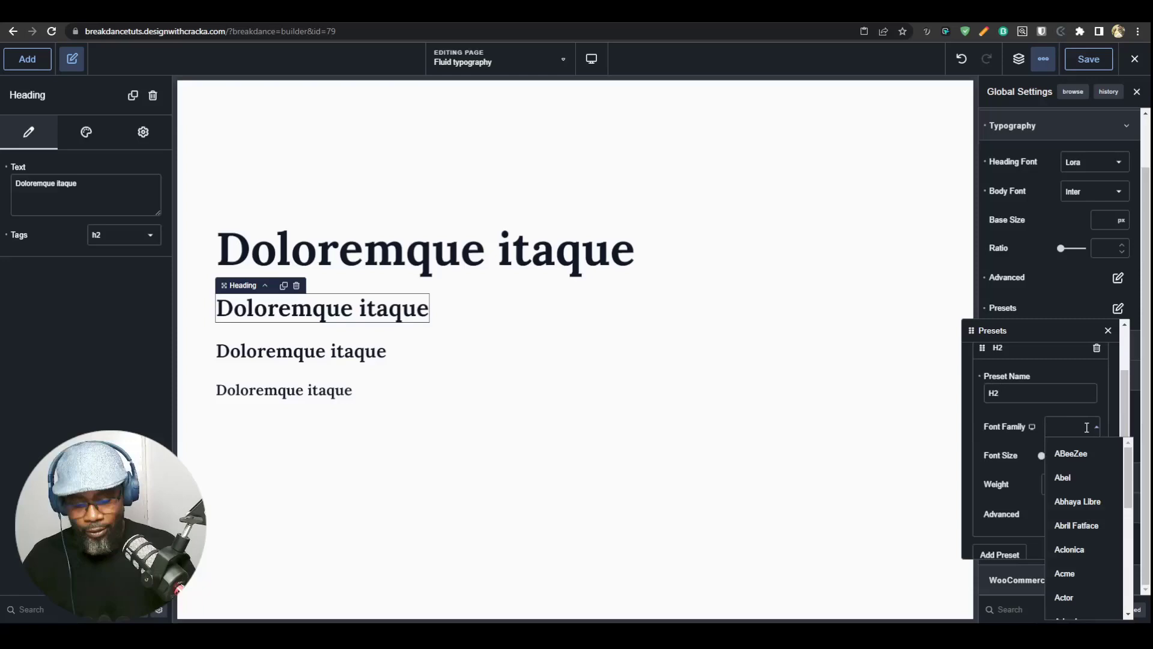
pyautogui.write('lora')
pyautogui.click(1075, 479)
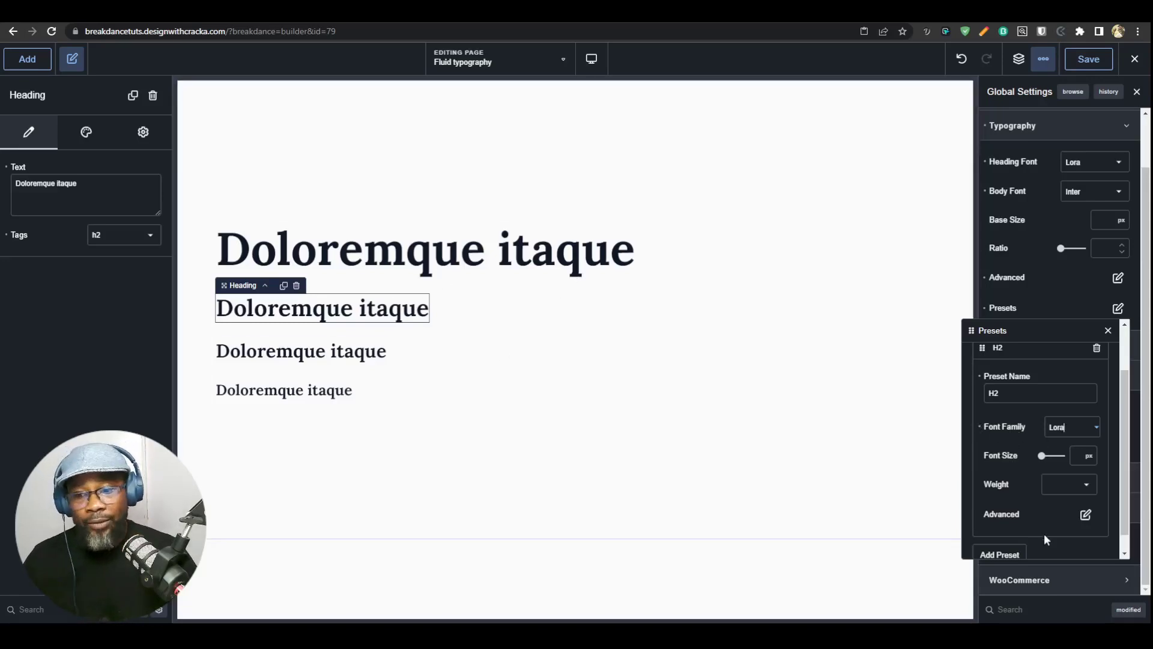
pyautogui.click(1087, 488)
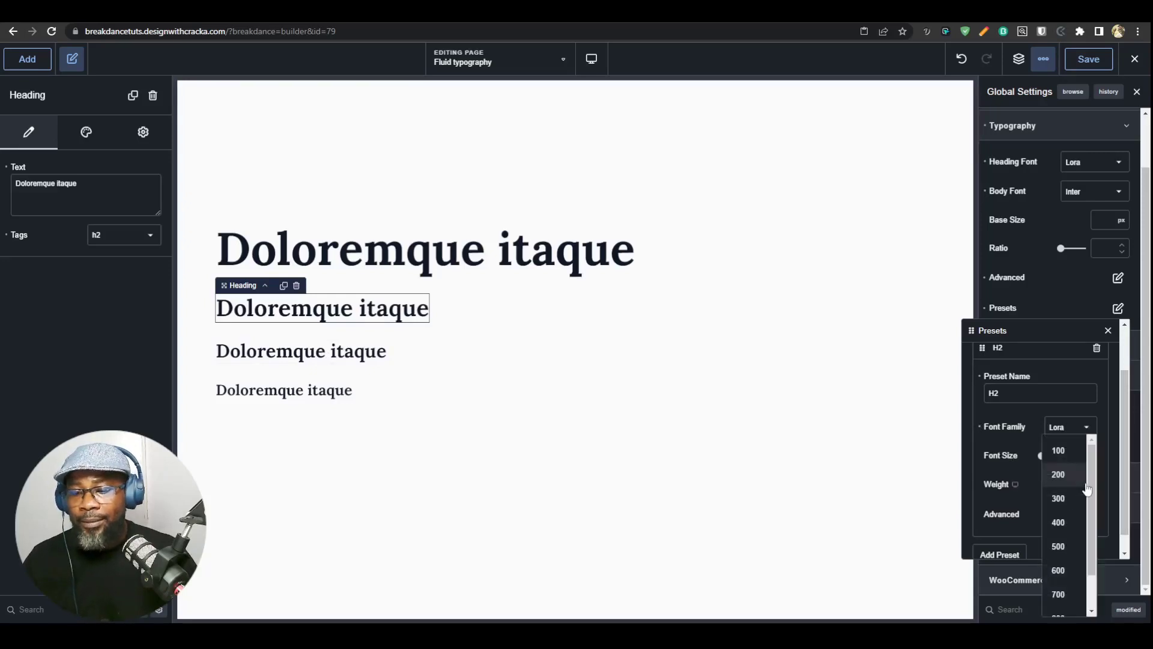
pyautogui.click(1064, 596)
pyautogui.click(1091, 455)
pyautogui.click(1098, 592)
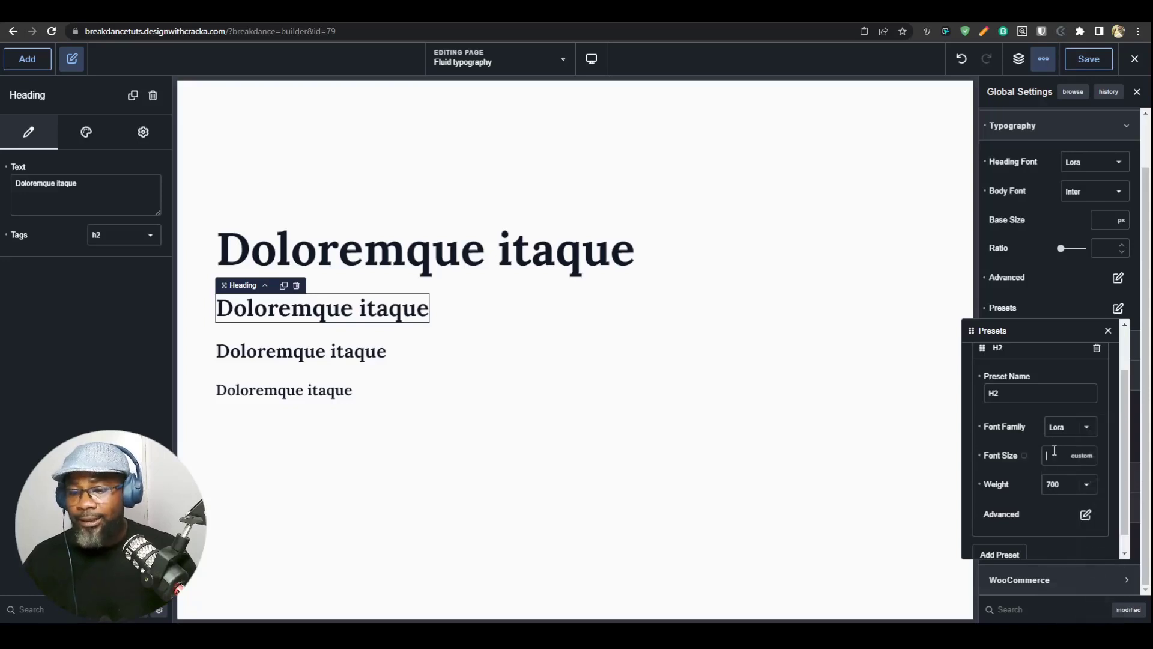
# - Make global H2 headings use the H2 typography preset
pyautogui.click(1108, 330)
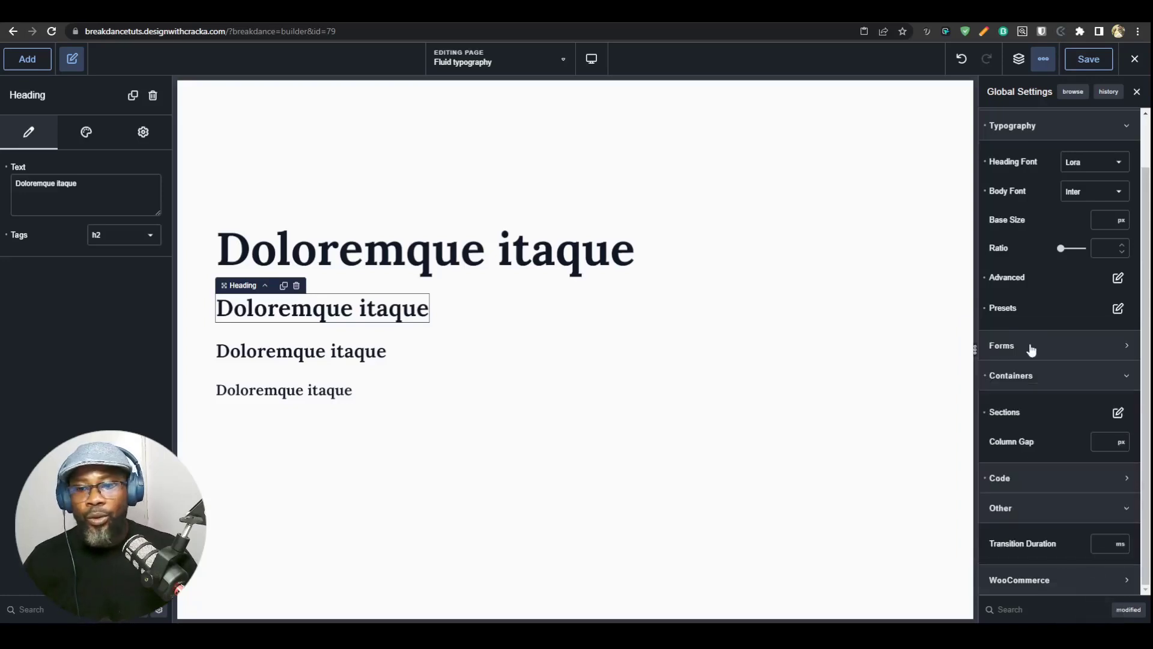
pyautogui.click(1117, 278)
pyautogui.click(1107, 364)
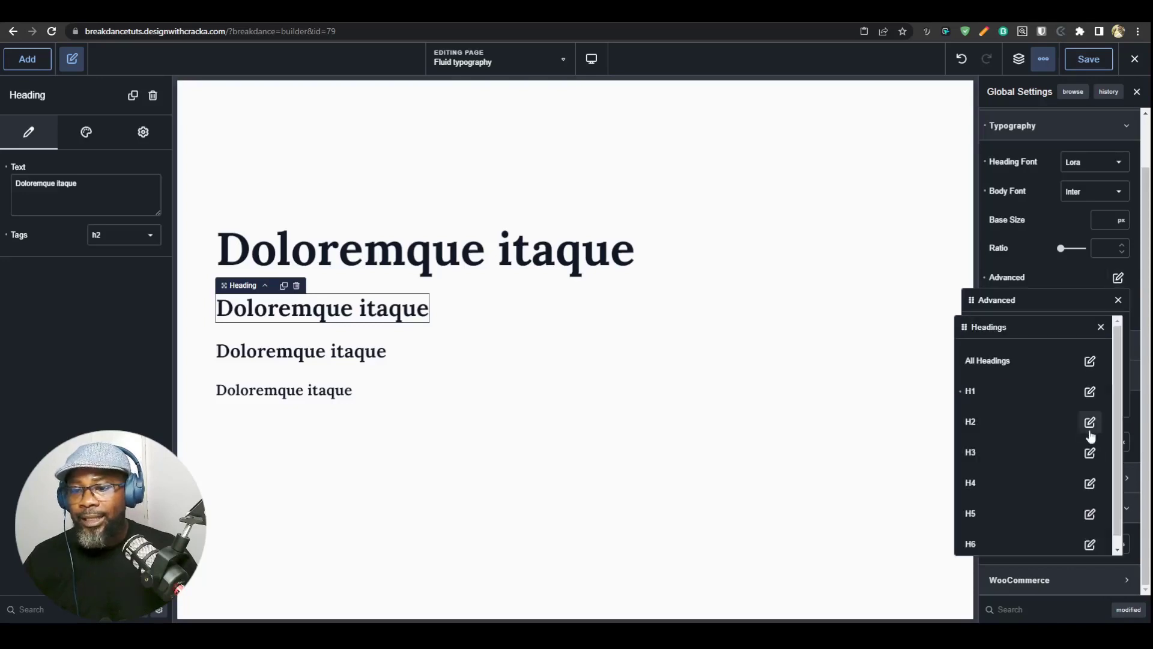
pyautogui.click(1090, 422)
pyautogui.click(1069, 416)
pyautogui.click(1036, 459)
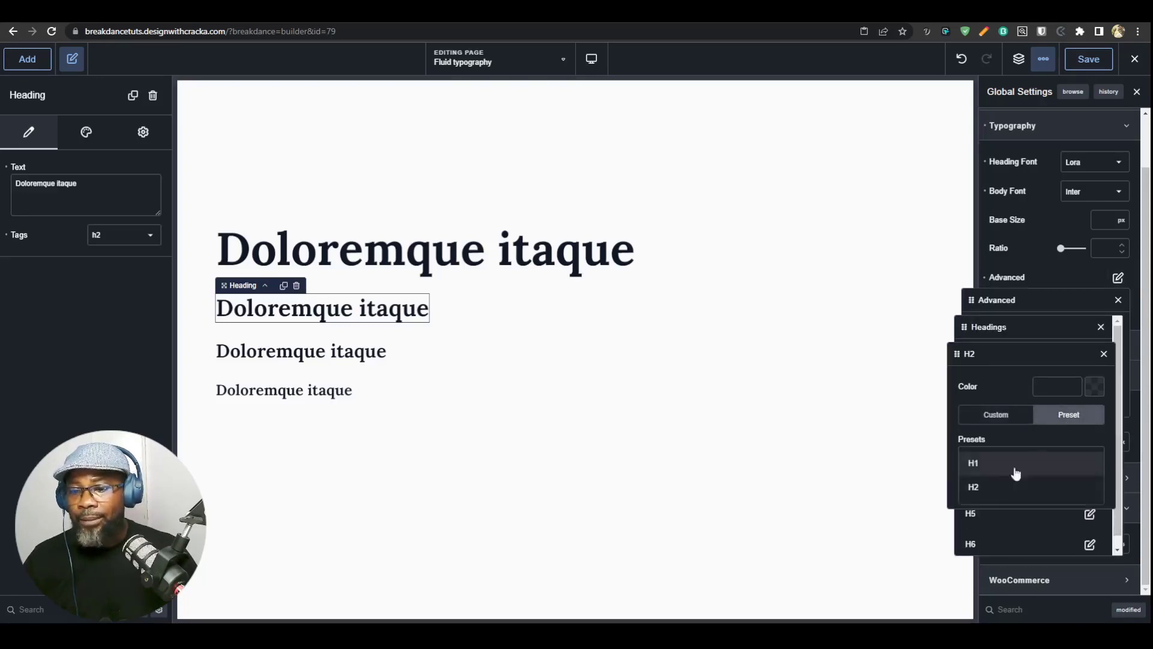
pyautogui.click(1013, 484)
# - Narrow the builder preview to 1122px and select the third heading
pyautogui.click(954, 260)
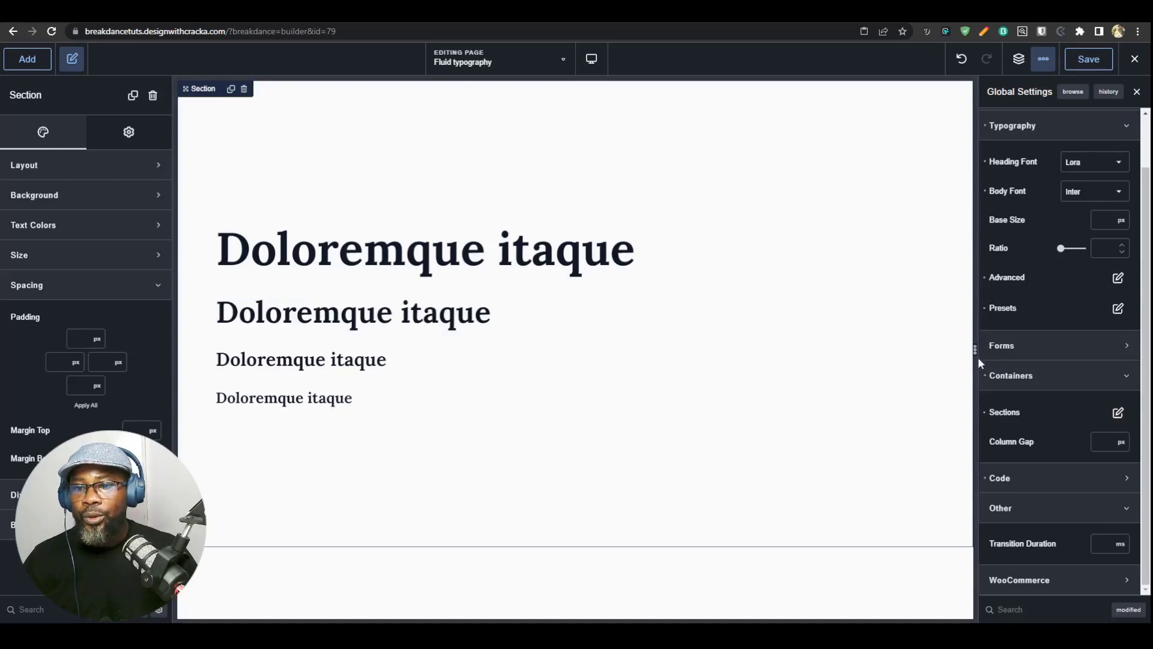
pyautogui.moveTo(978, 357); pyautogui.dragTo(912, 373)
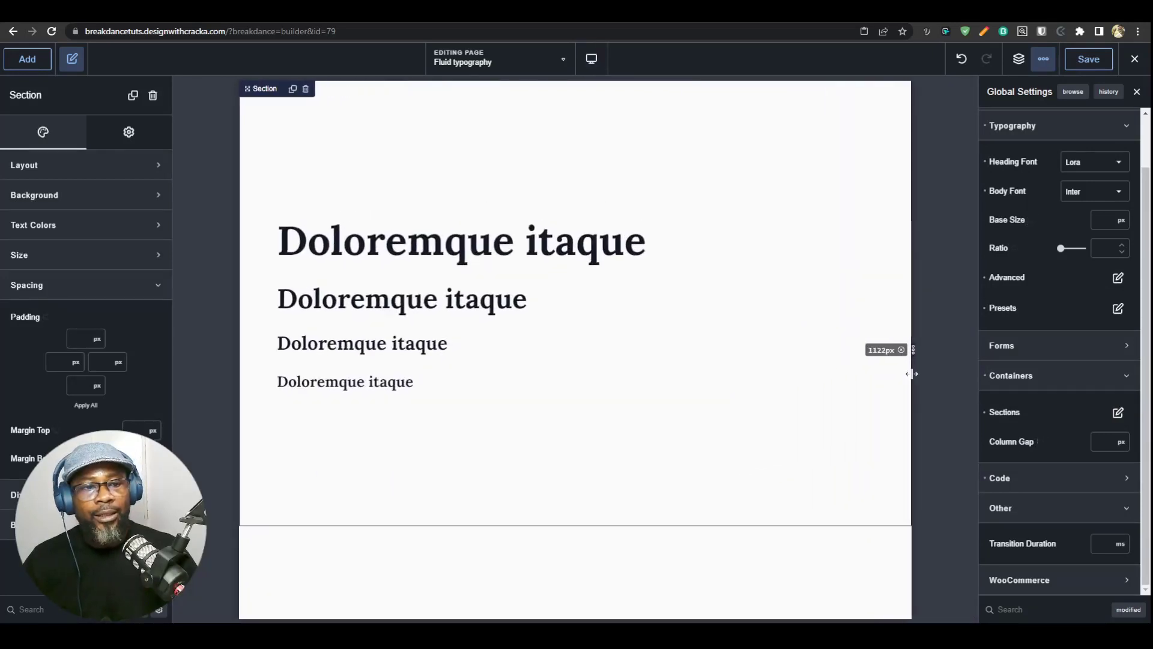
pyautogui.click(366, 348)
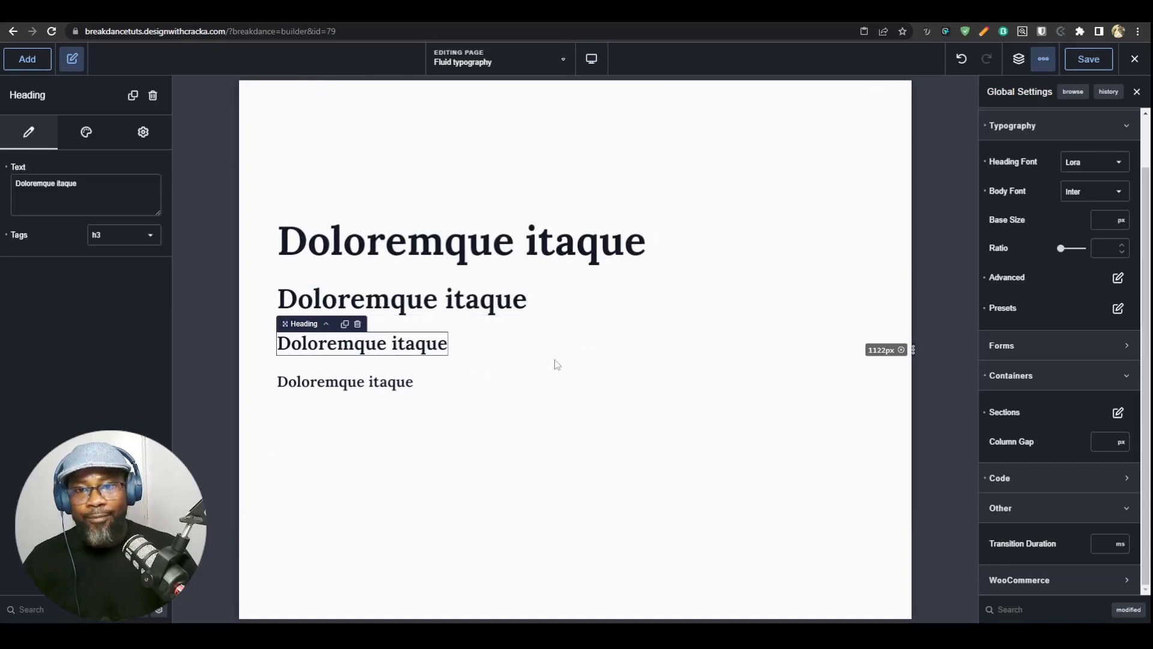
# - In the font calculator, change the font-size range to 2.4–4 rem
pyautogui.hotkey('ctrl', 'Tab')
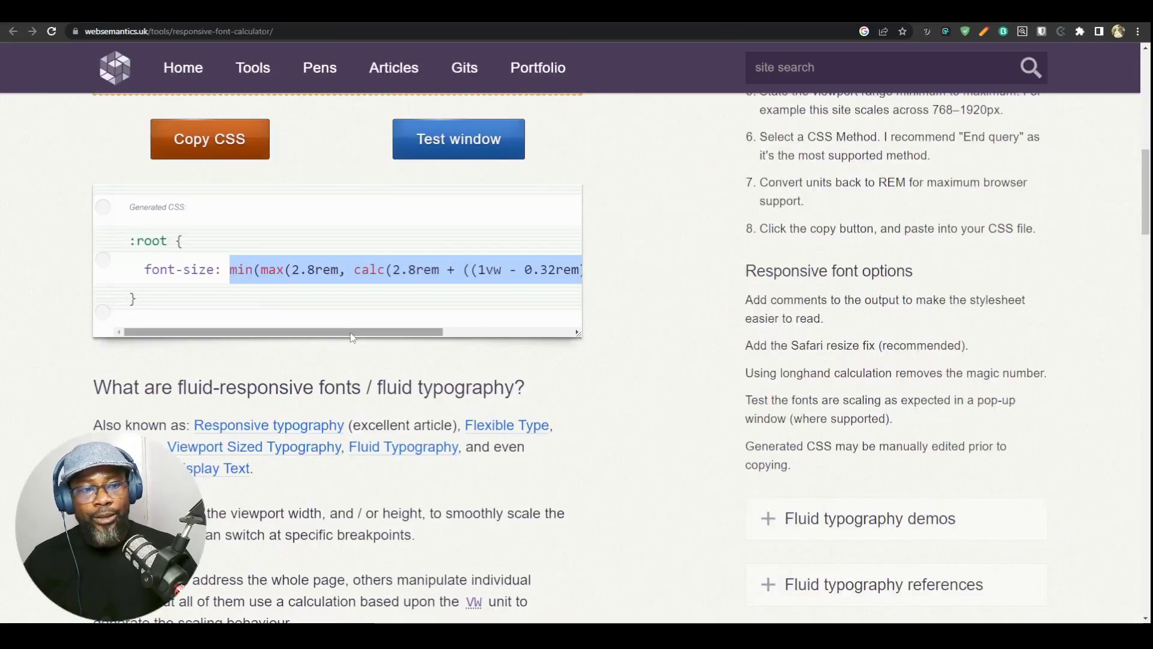
pyautogui.moveTo(352, 333)
pyautogui.mouseDown()
pyautogui.moveTo(481, 334)
pyautogui.moveTo(354, 334)
pyautogui.mouseUp()
pyautogui.scroll(7, 397, 364)
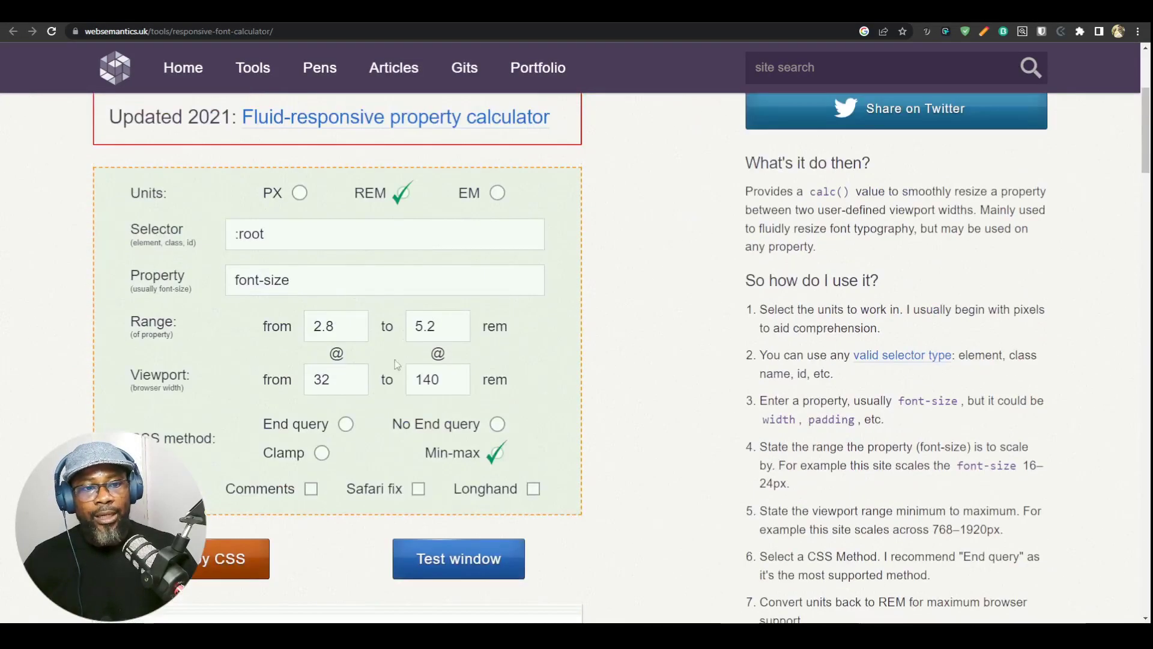
pyautogui.doubleClick(433, 331)
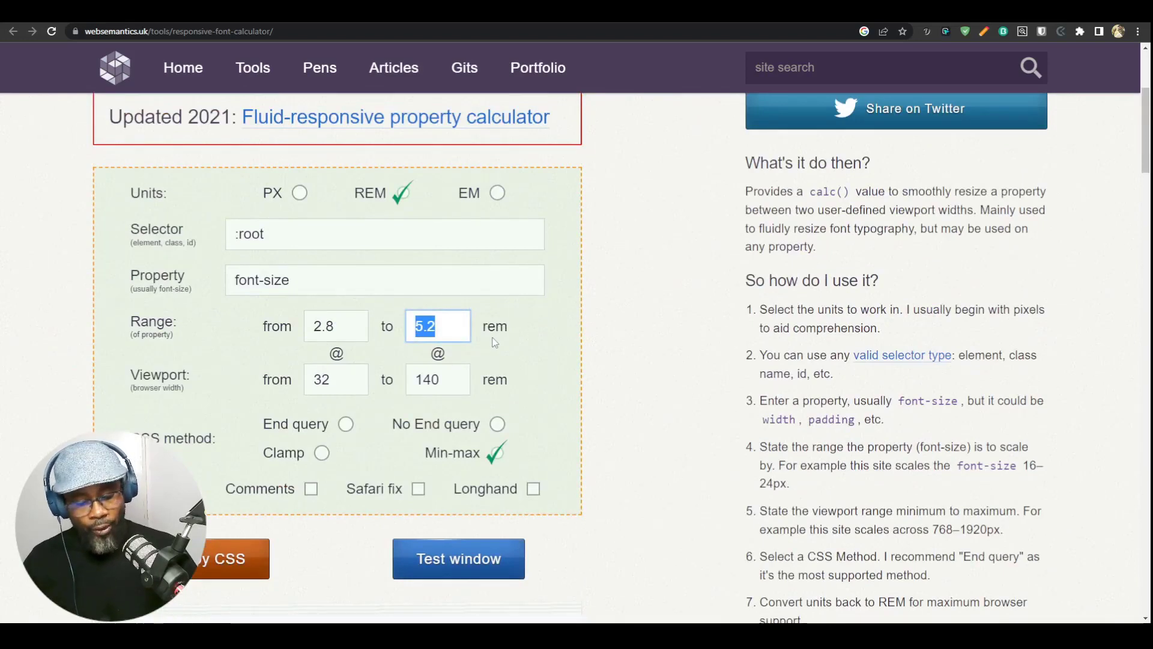
pyautogui.write('4')
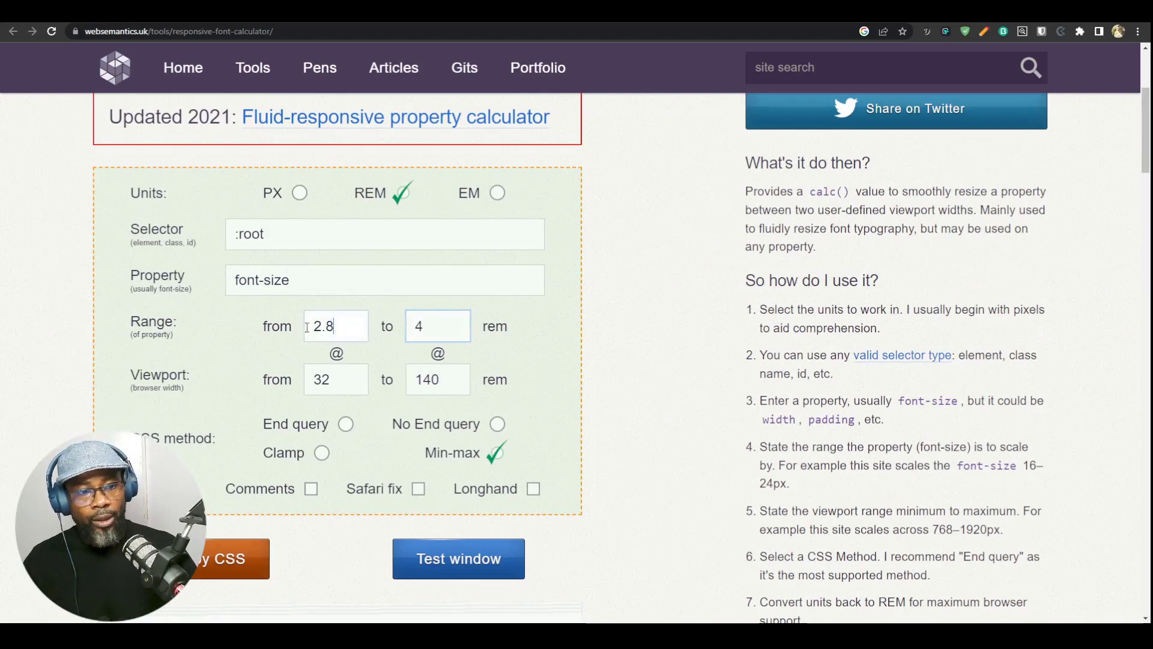
pyautogui.doubleClick(333, 330)
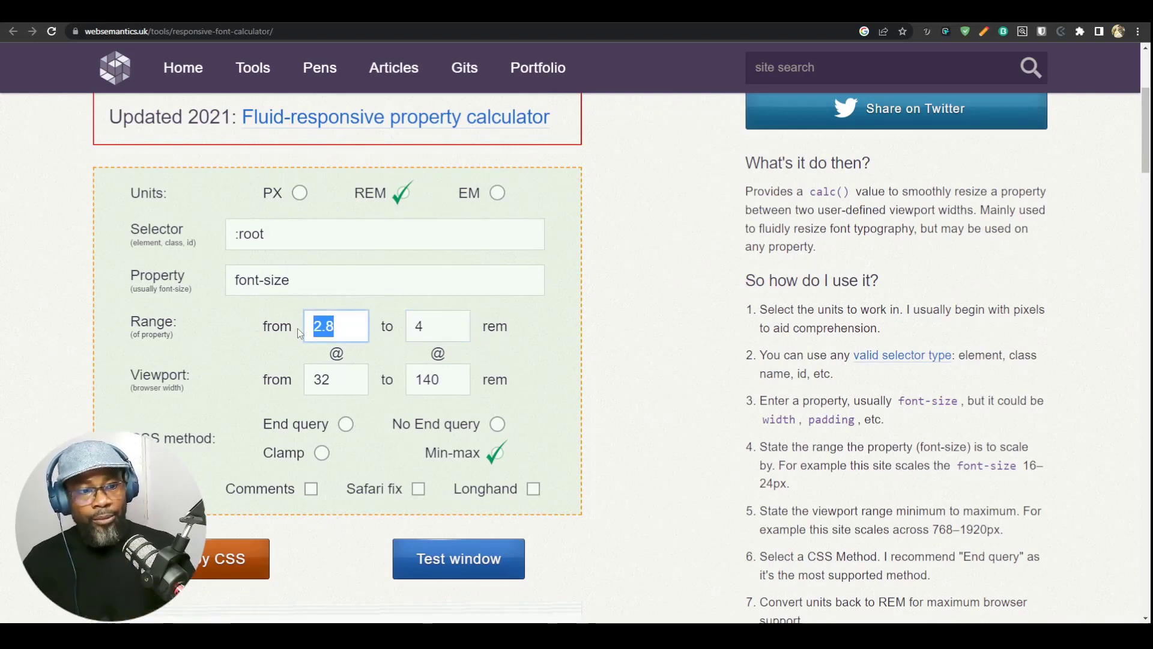
pyautogui.write('2.')
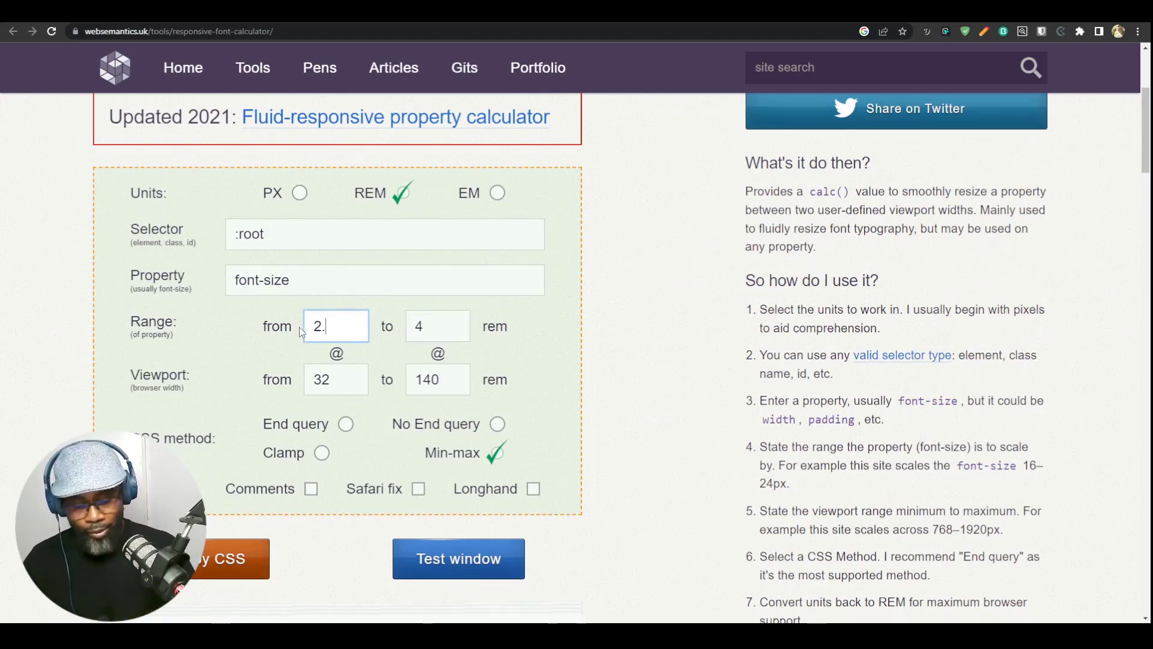
pyautogui.write('4')
# - Copy the generated fluid font-size CSS line and return to Breakdance
pyautogui.scroll(-5, 232, 392)
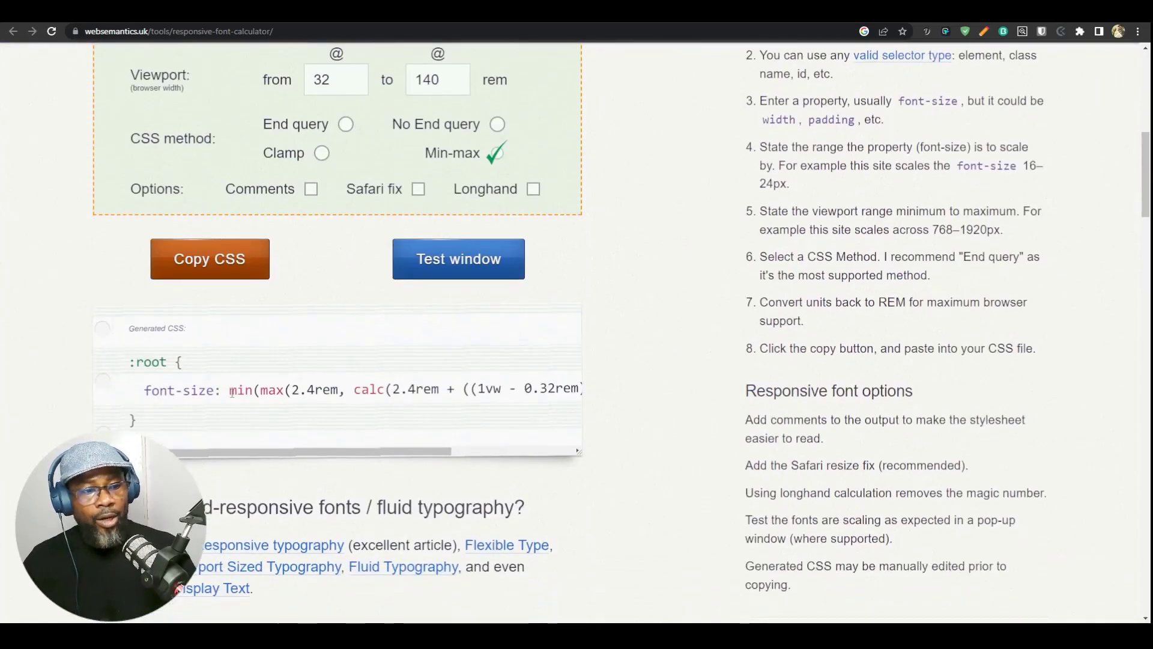
pyautogui.moveTo(232, 390); pyautogui.dragTo(560, 392)
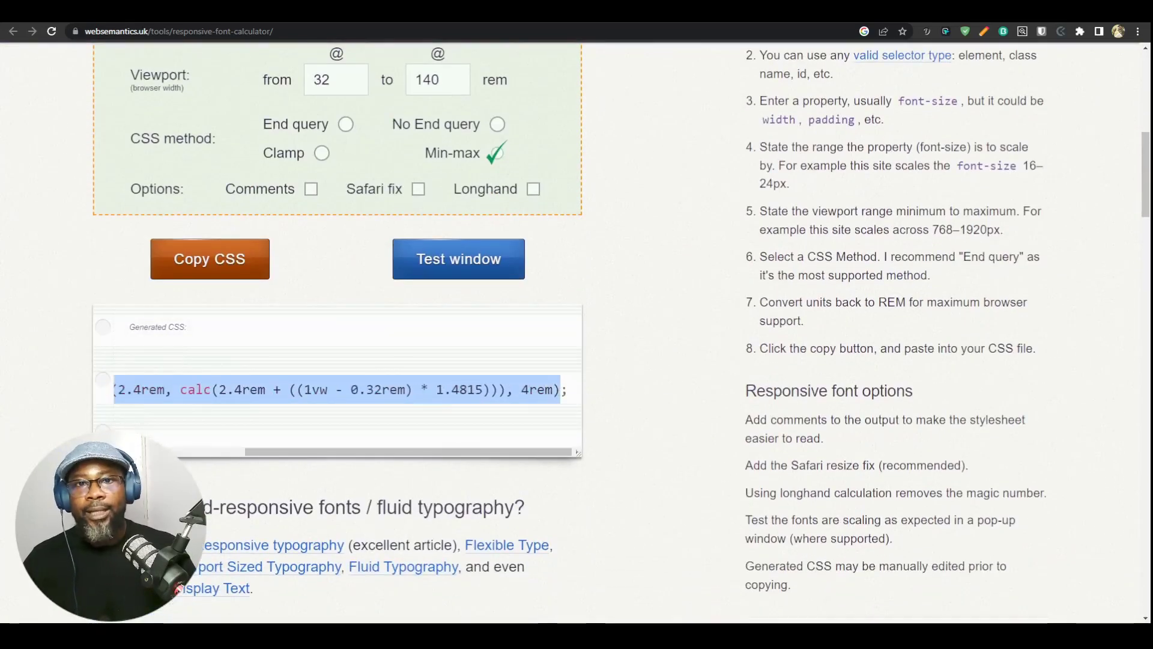
pyautogui.hotkey('ctrl', 'Tab')
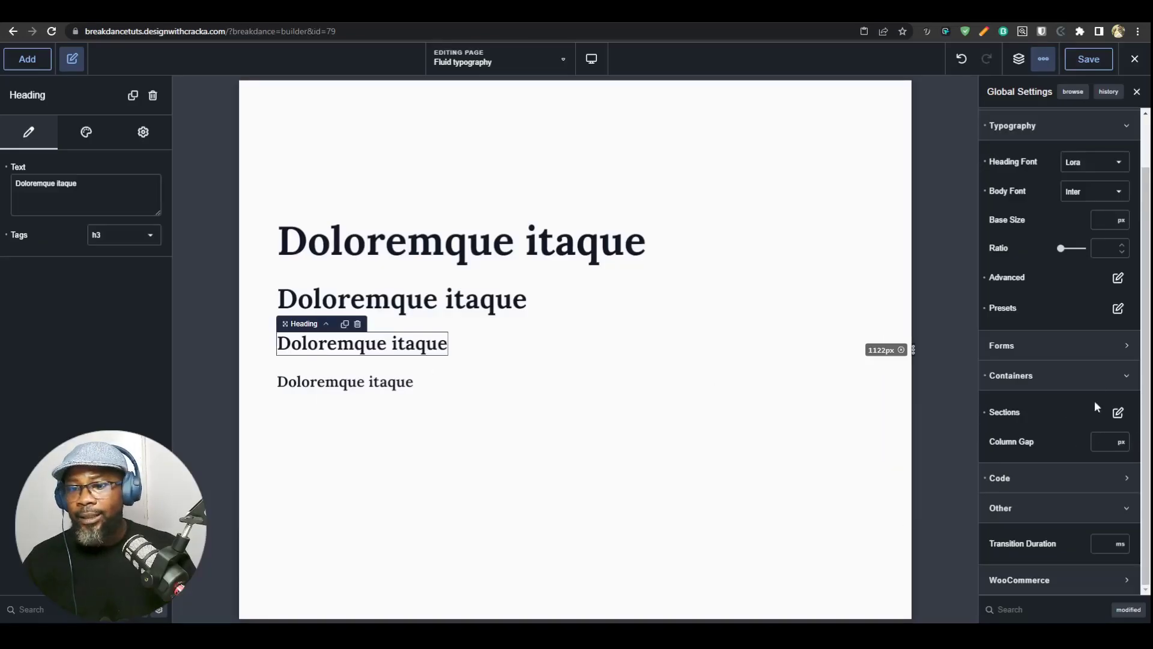
# - Add a typography preset named H3 with the pasted fluid CSS as a custom font size
pyautogui.click(1116, 310)
pyautogui.click(1009, 437)
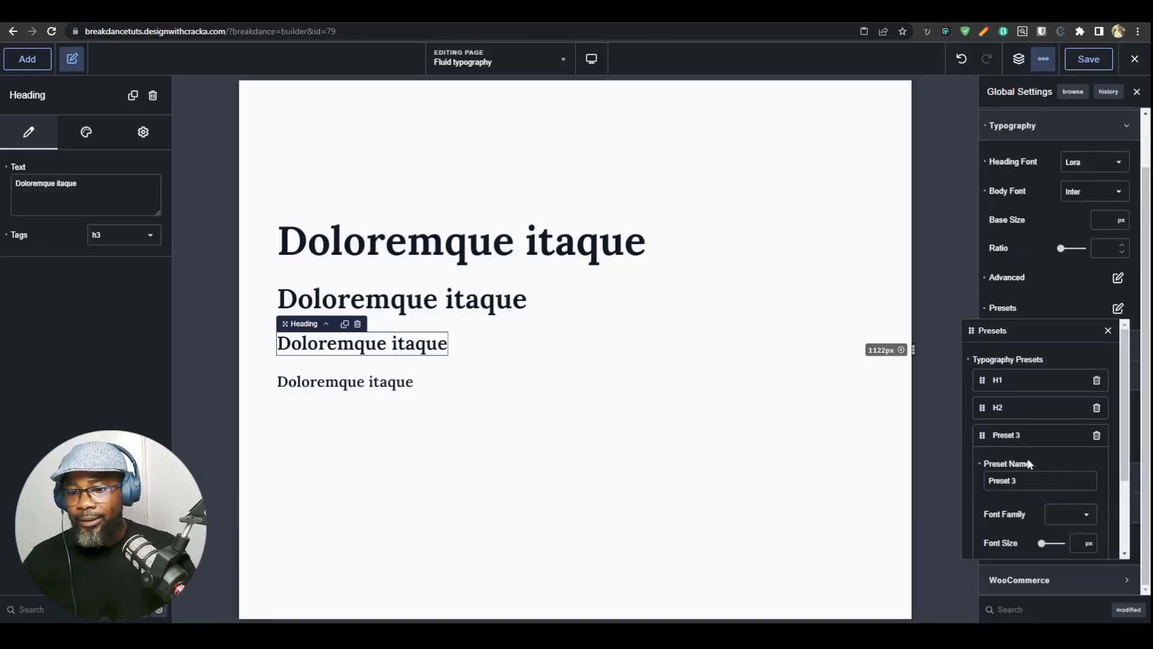
pyautogui.tripleClick(1030, 480)
pyautogui.write('H3')
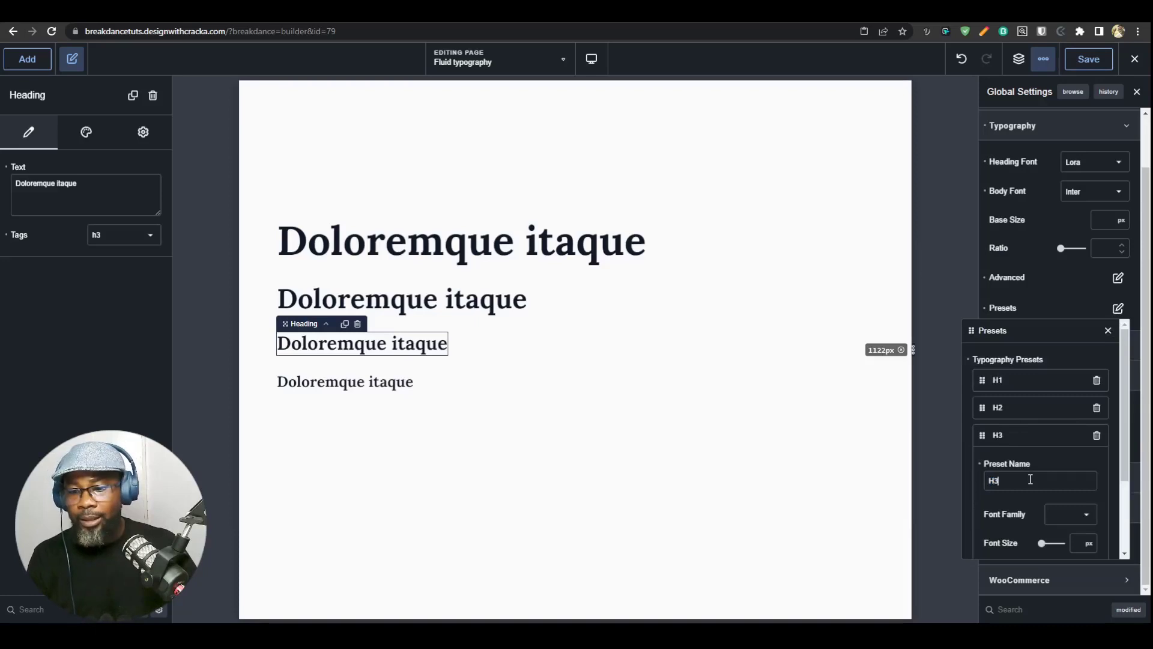
pyautogui.click(1087, 515)
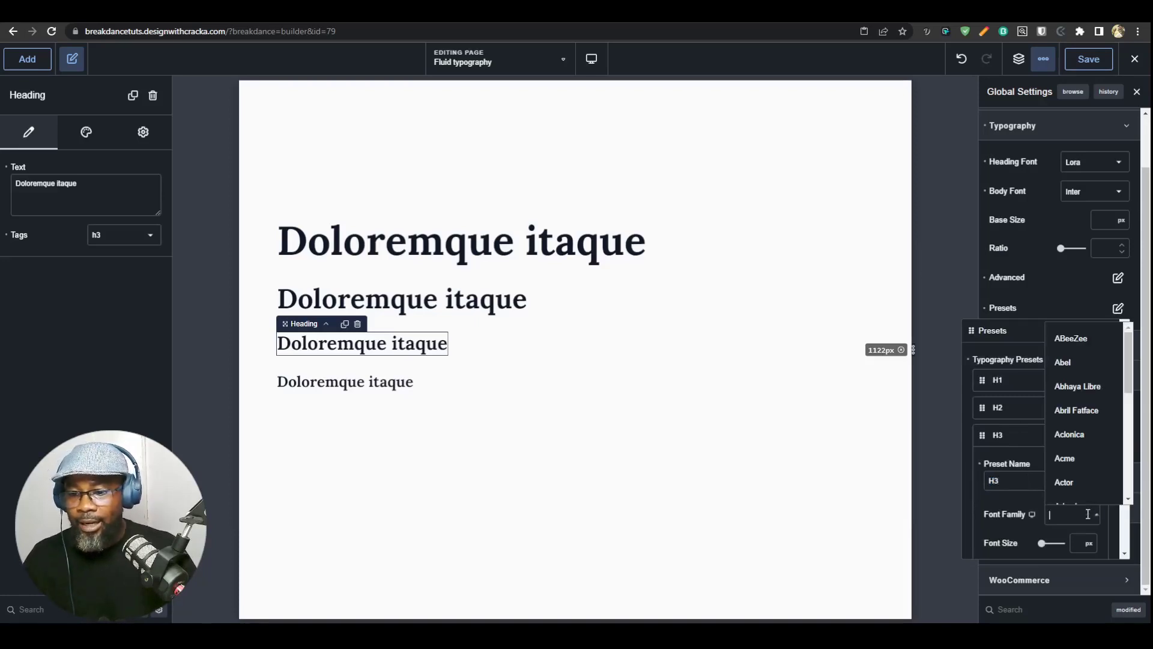
pyautogui.click(1094, 545)
pyautogui.click(1100, 599)
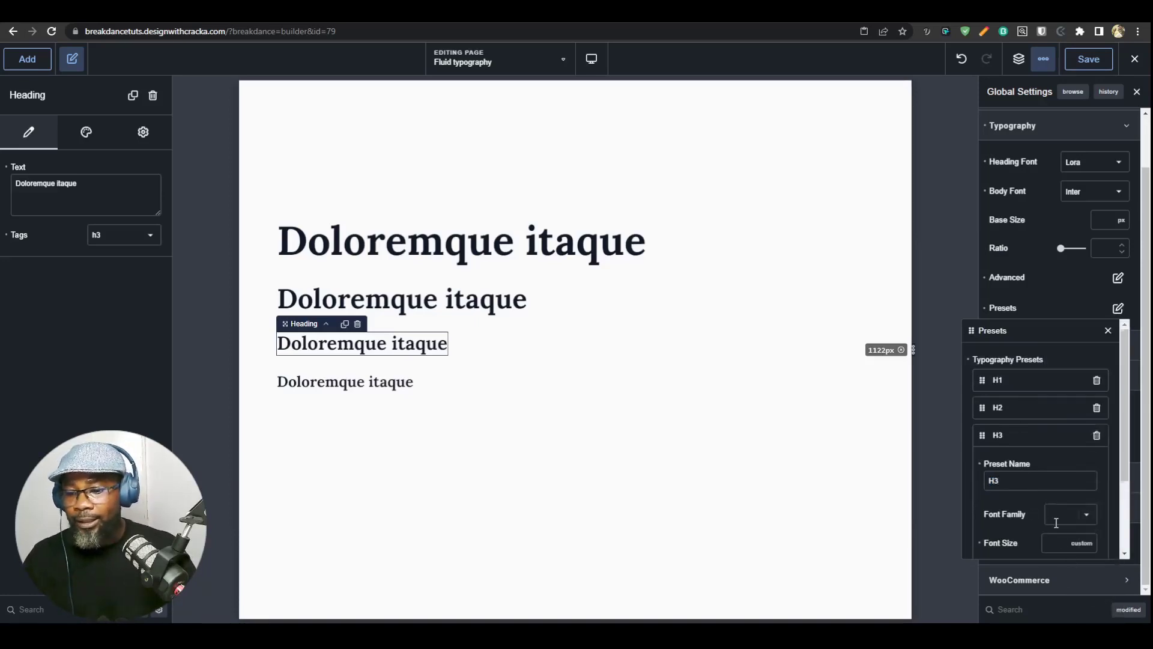
pyautogui.scroll(-2, 1056, 522)
pyautogui.click(1059, 437)
pyautogui.hotkey('ctrl', 'v')
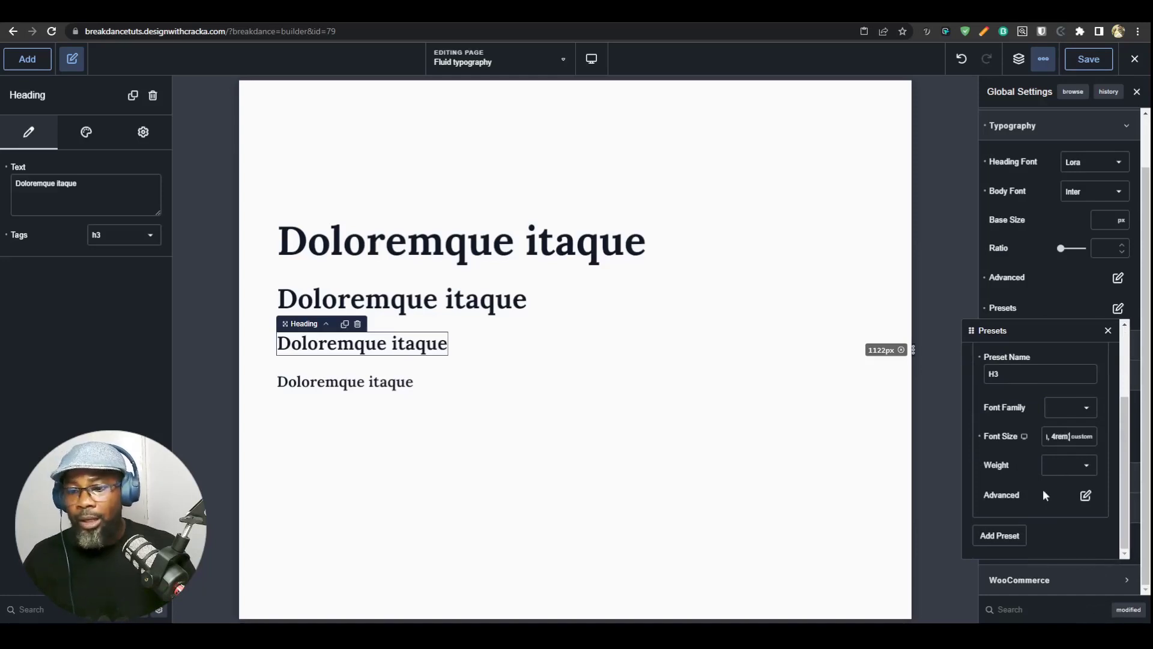
# - Apply the H3 preset to H3 headings and select the fourth heading
pyautogui.click(1109, 331)
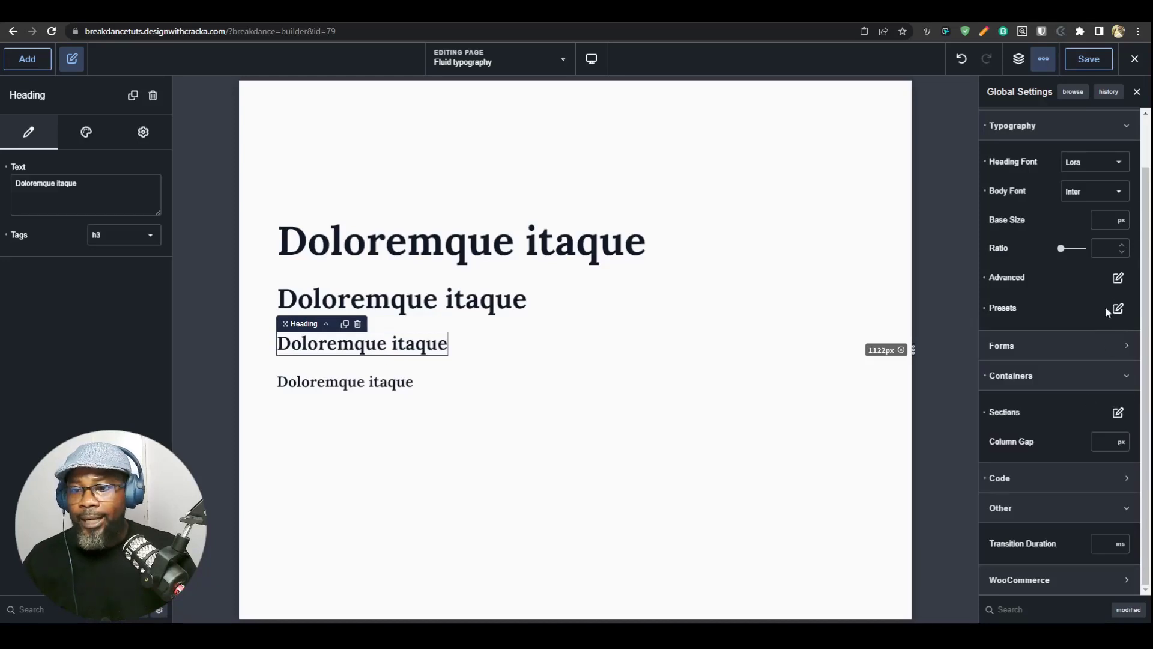
pyautogui.click(1118, 278)
pyautogui.click(1118, 364)
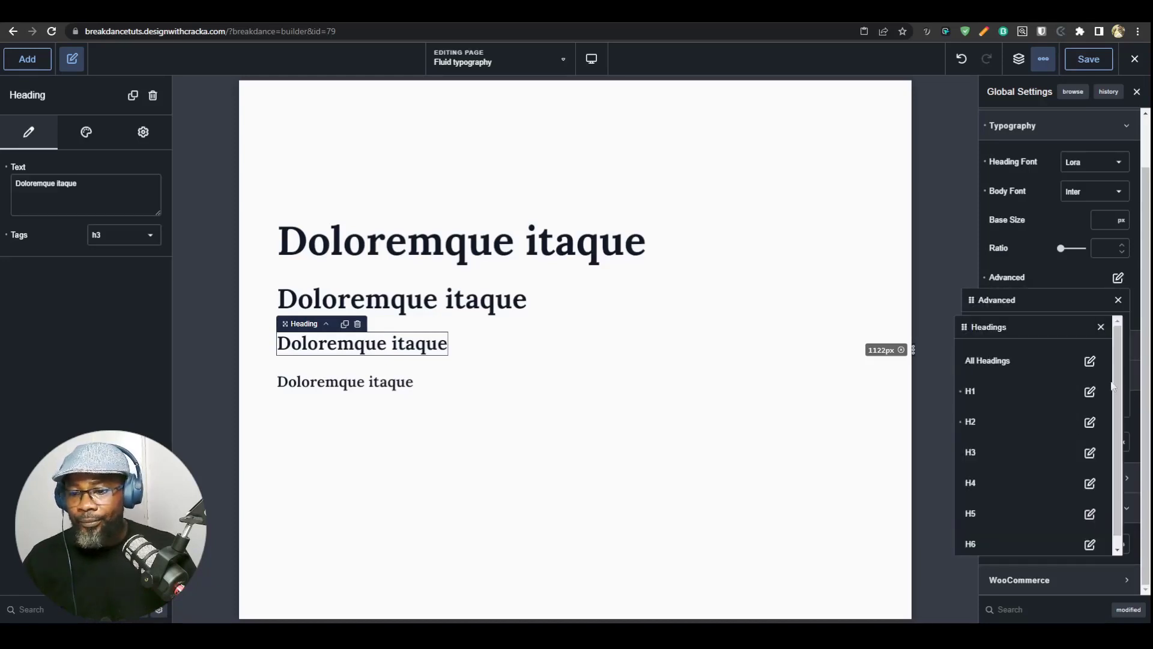
pyautogui.click(1089, 453)
pyautogui.click(1071, 414)
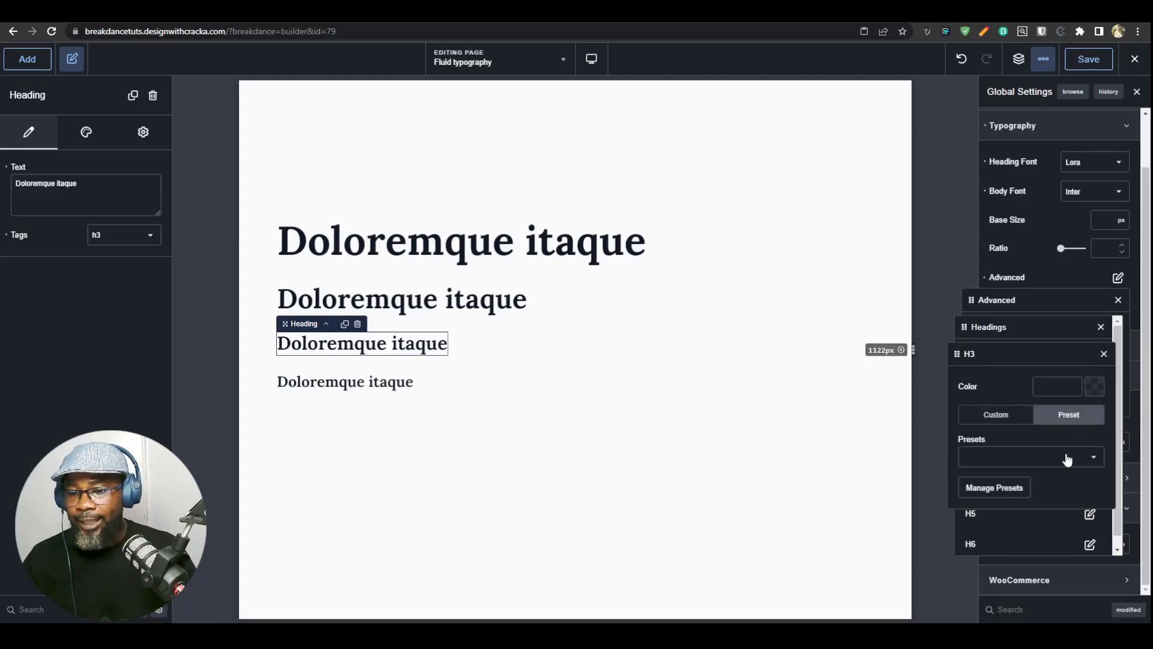
pyautogui.click(1066, 458)
pyautogui.click(985, 515)
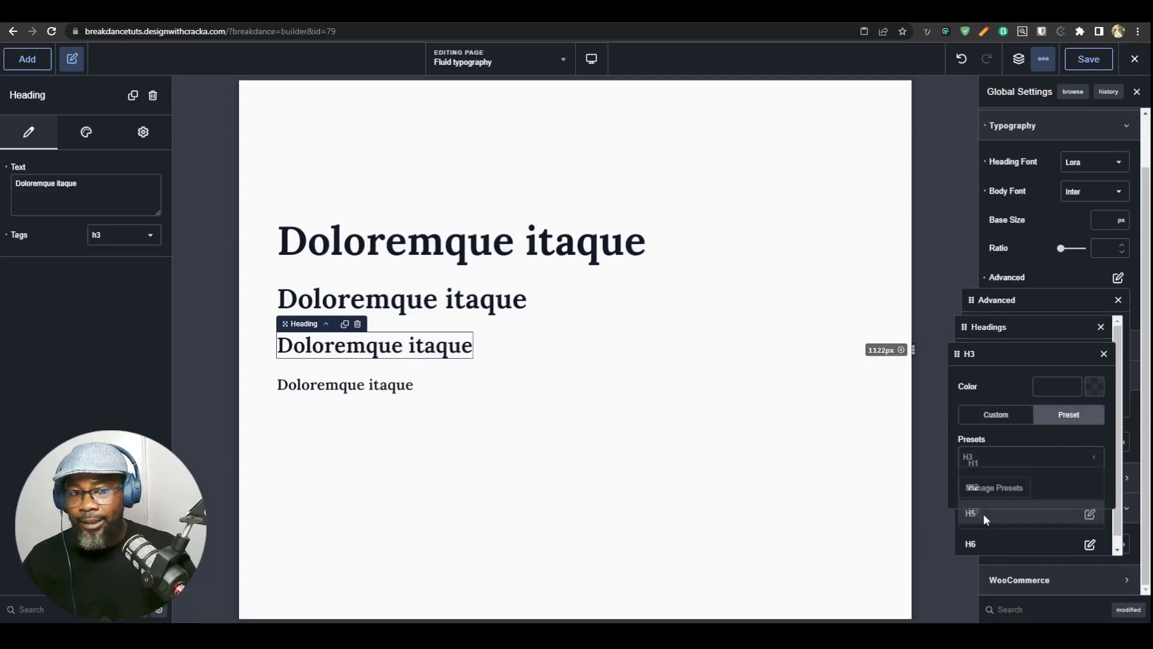
pyautogui.click(346, 385)
# - Change the calculator range to 2–3.2 rem and select the generated font-size CSS
pyautogui.click(742, 23)
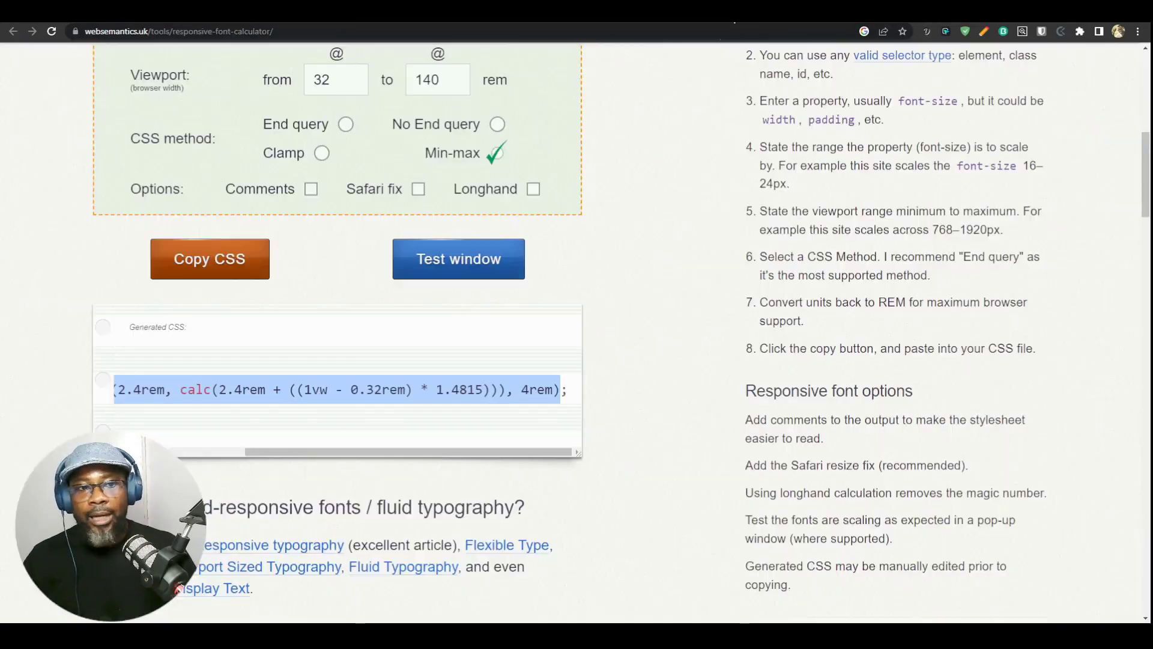
pyautogui.scroll(3, 359, 359)
pyautogui.doubleClick(418, 206)
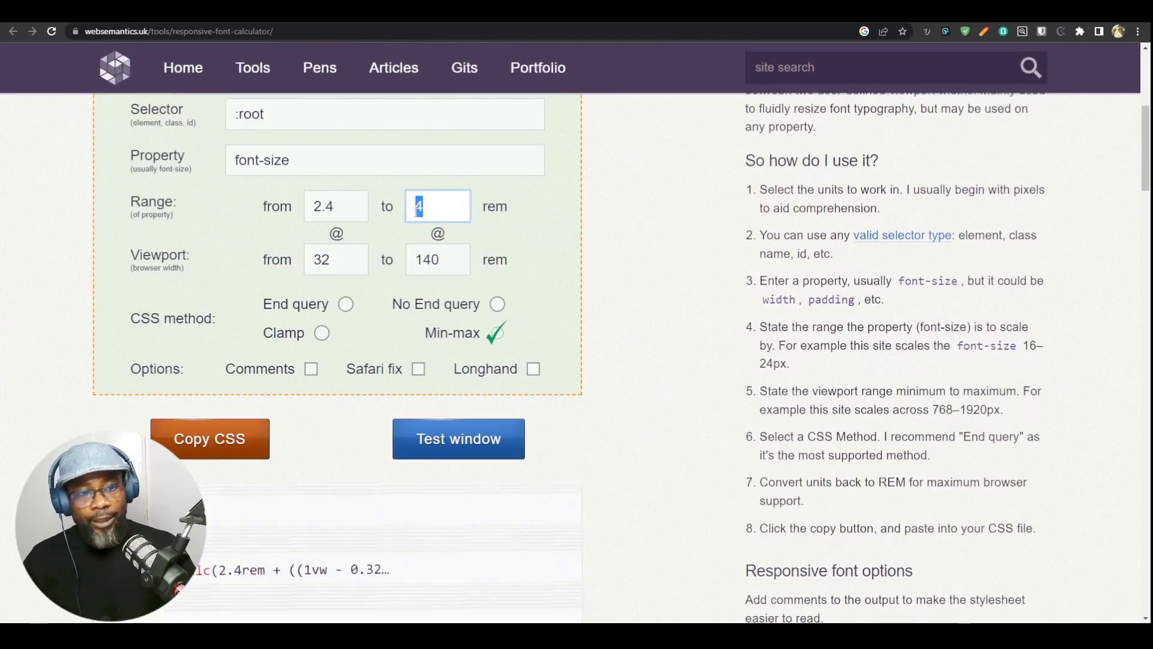
pyautogui.write('3')
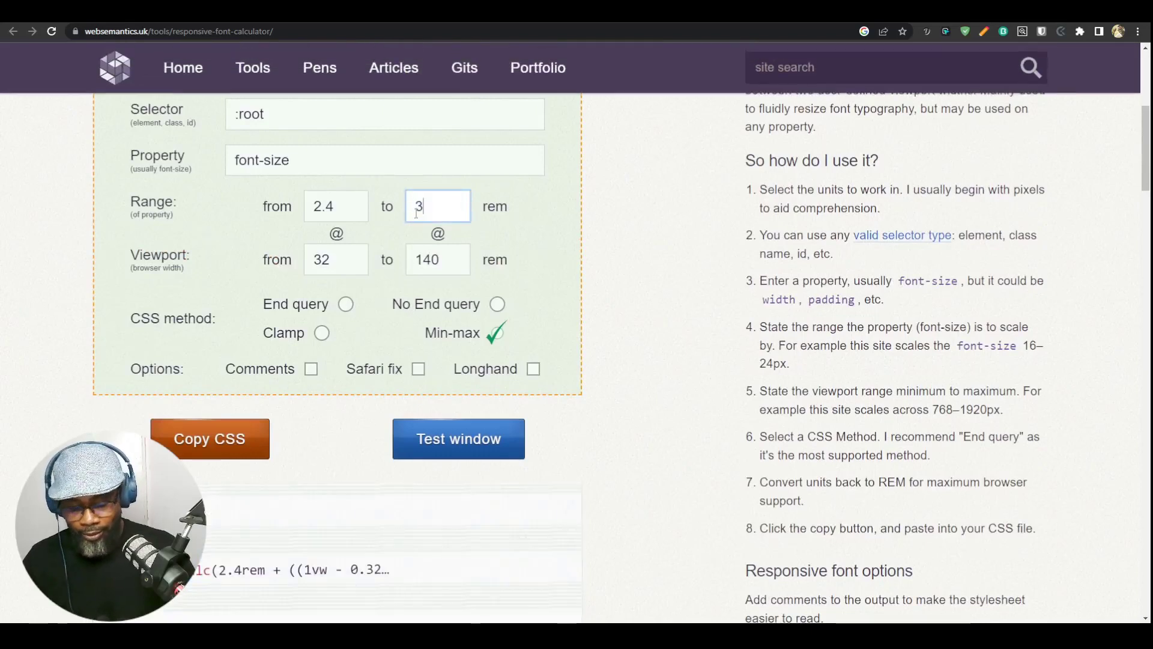
pyautogui.write('.2')
pyautogui.doubleClick(339, 206)
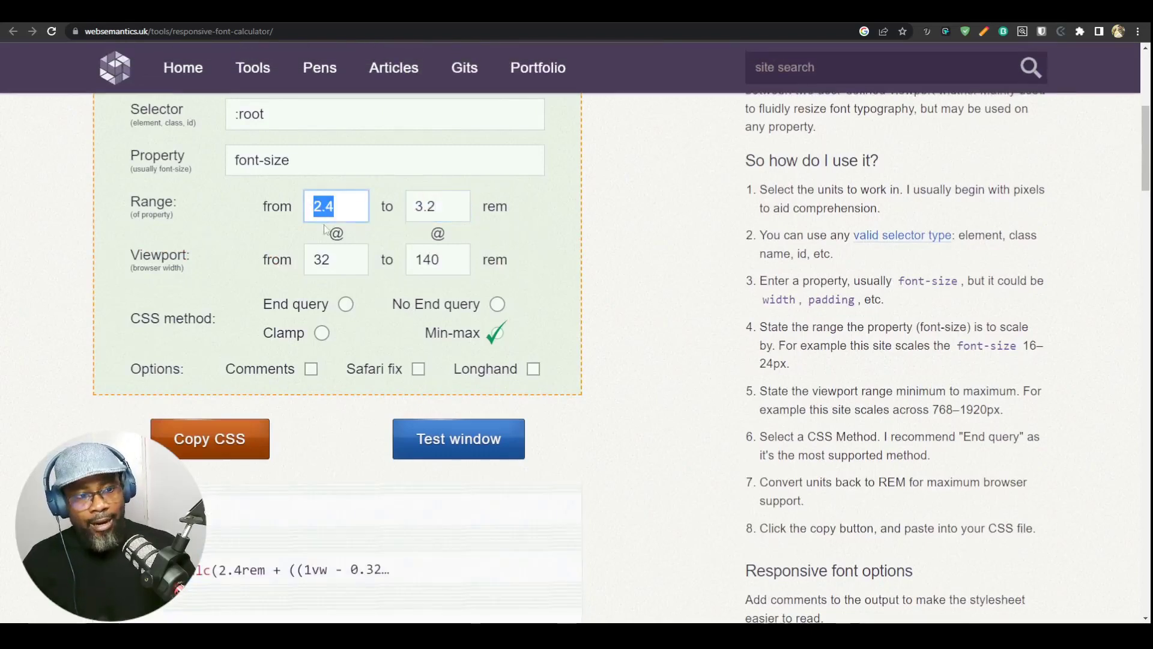
pyautogui.write('2')
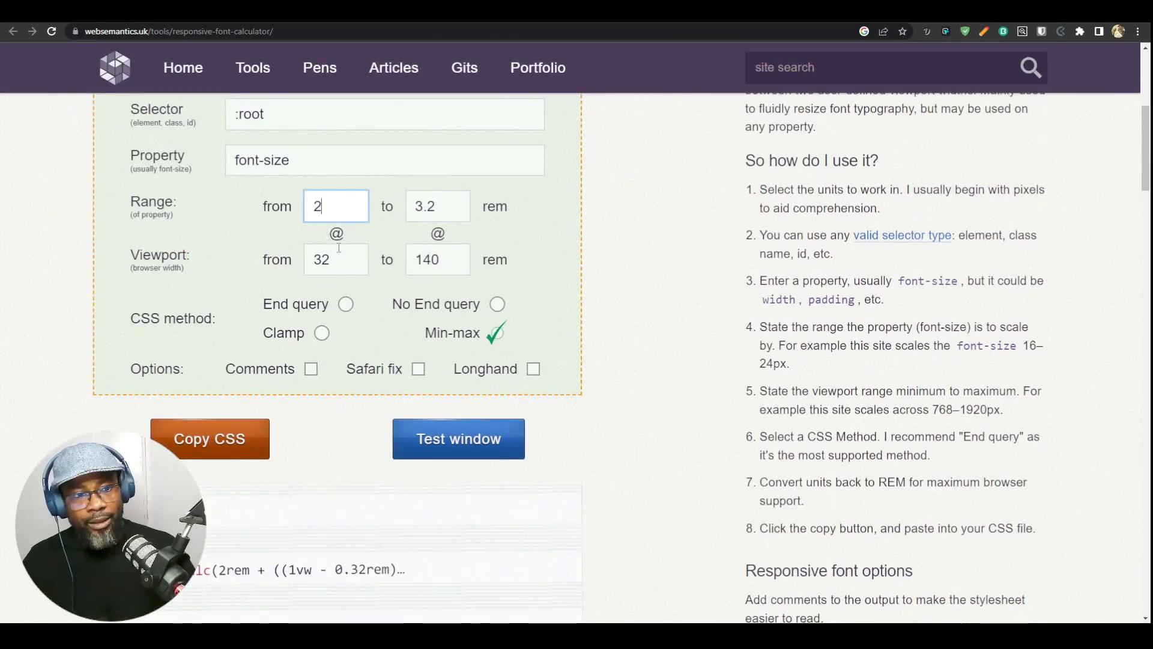
pyautogui.scroll(-3, 296, 479)
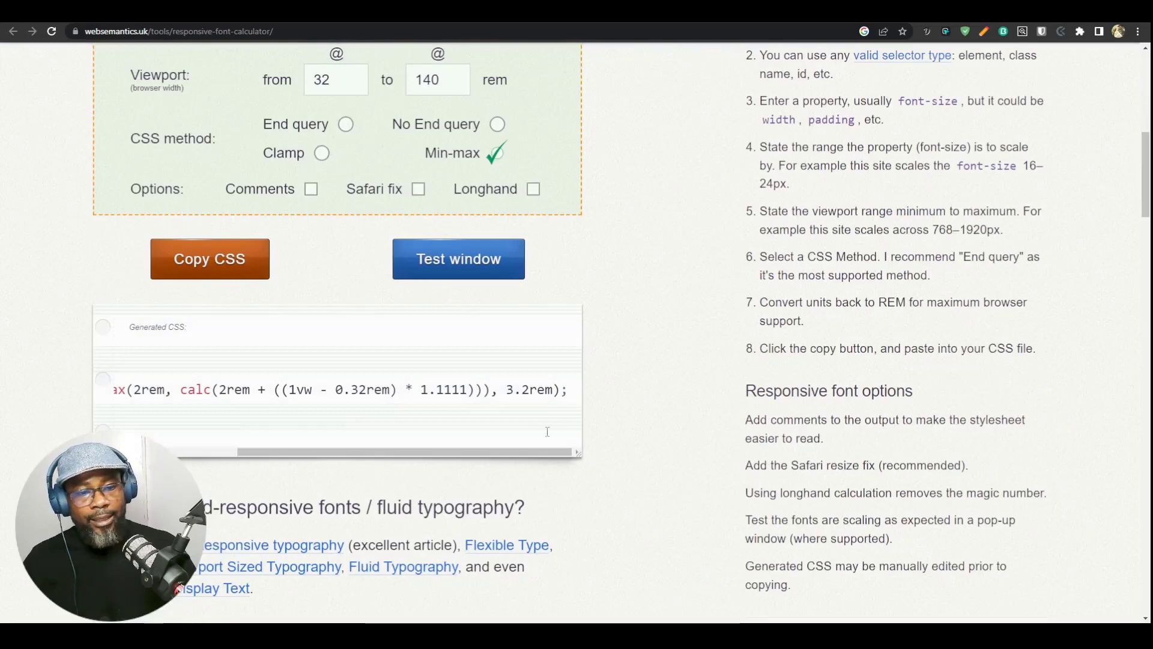
pyautogui.moveTo(558, 392); pyautogui.dragTo(229, 392)
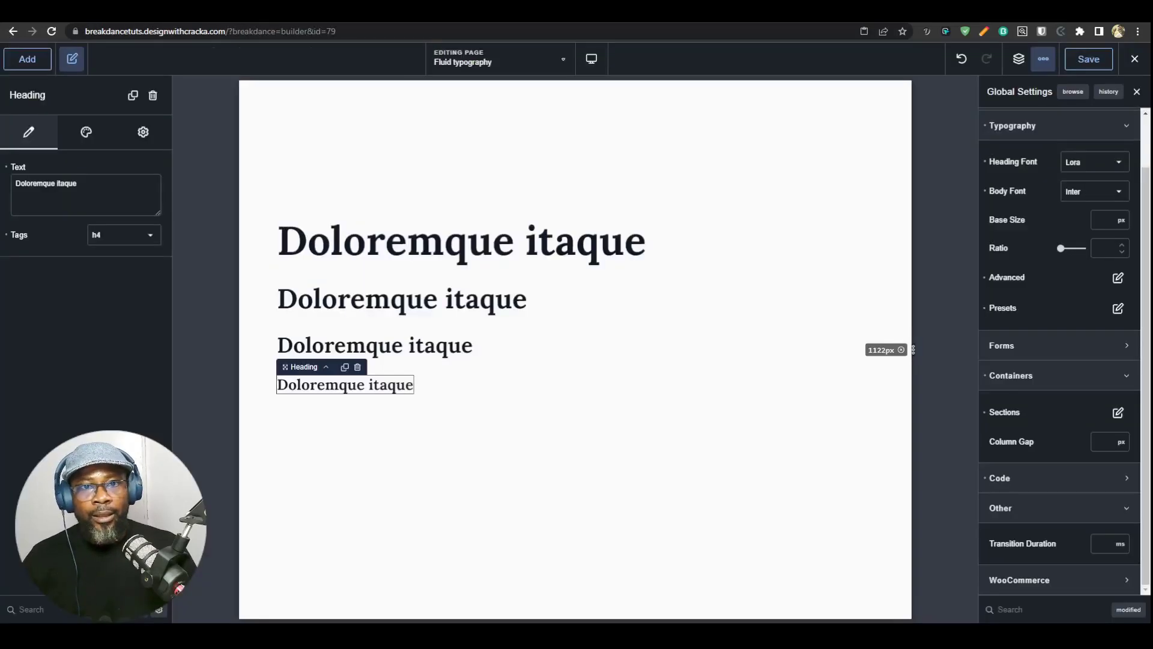
# - Add an H4 typography preset whose font size is the custom fluid CSS value
pyautogui.click(1121, 311)
pyautogui.click(1010, 469)
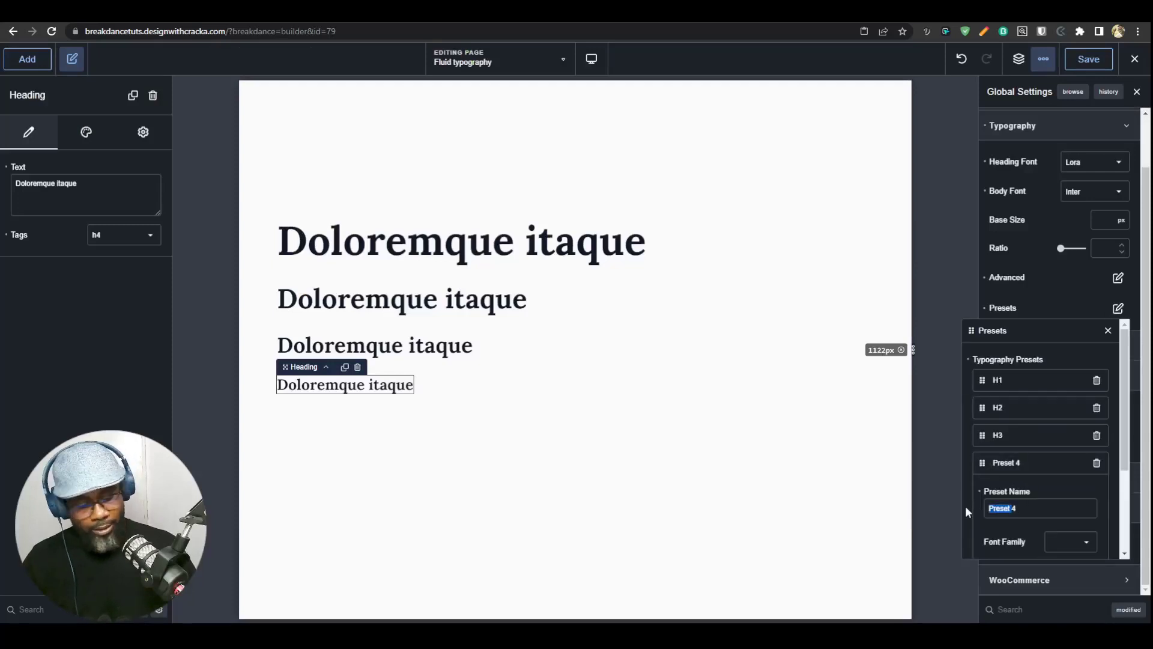
pyautogui.write('H4')
pyautogui.scroll(-2, 1047, 466)
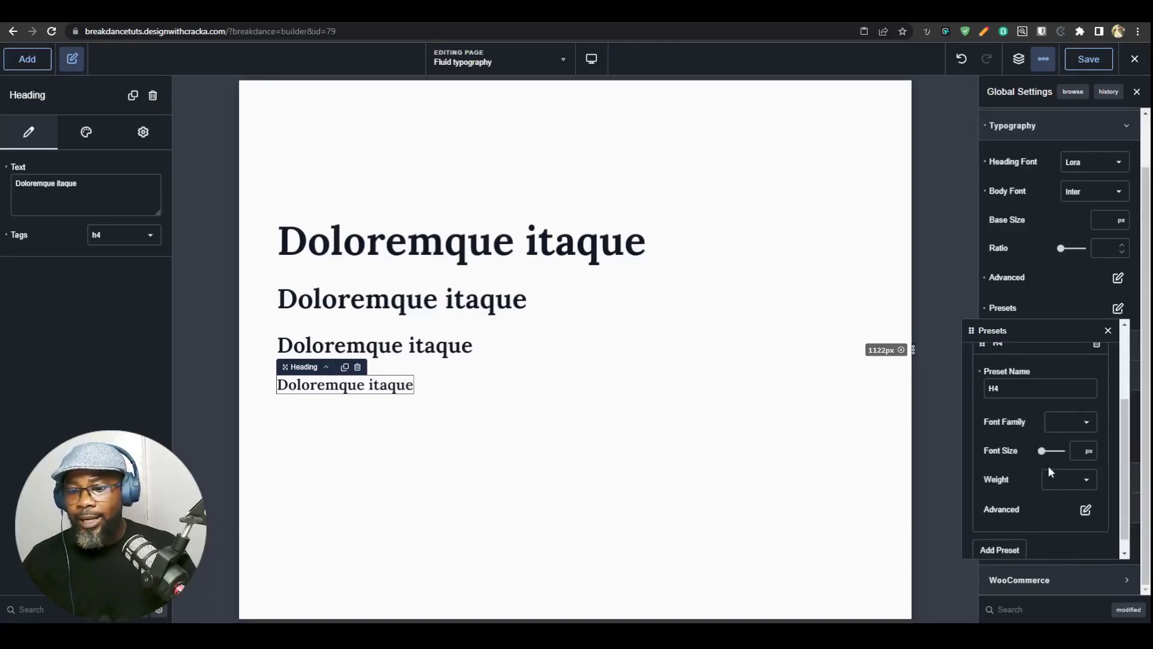
pyautogui.click(1088, 451)
pyautogui.click(1094, 597)
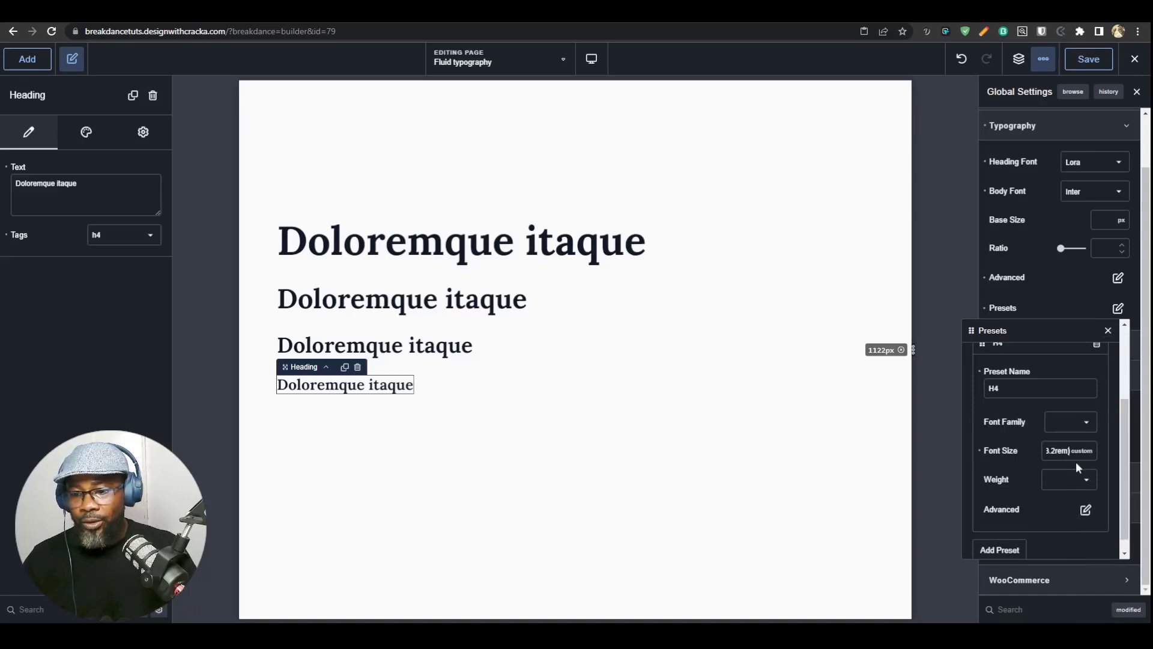
pyautogui.click(1084, 459)
pyautogui.click(1094, 597)
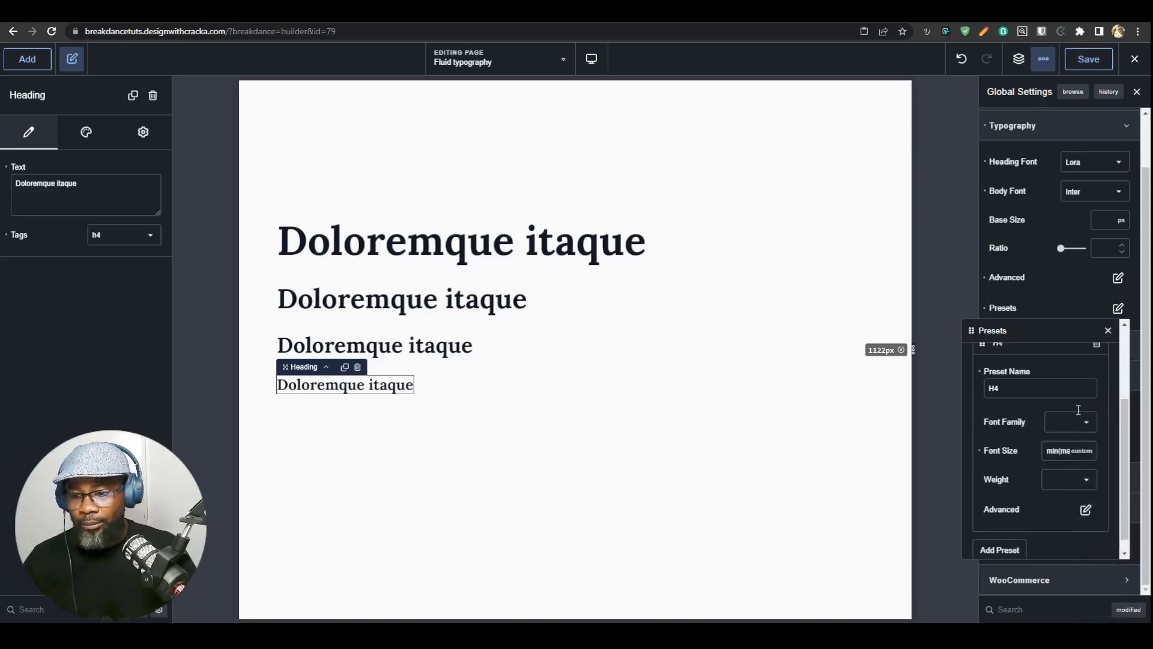
# - Apply the H4 preset to H4 headings
pyautogui.click(1109, 332)
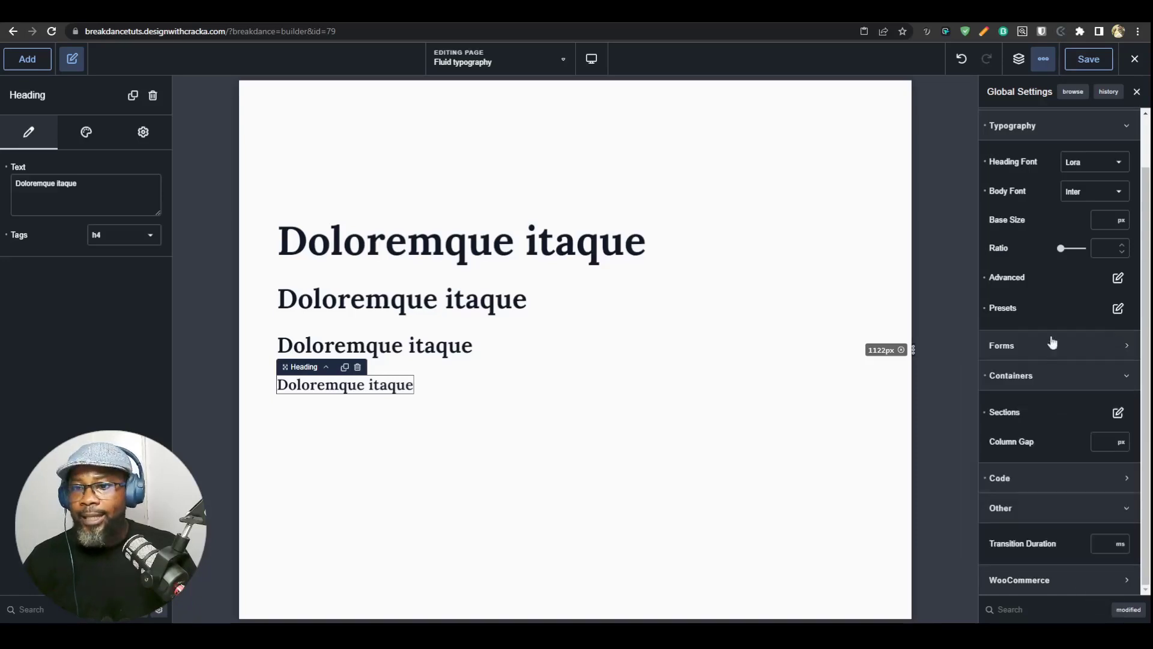
pyautogui.click(1118, 278)
pyautogui.click(1107, 366)
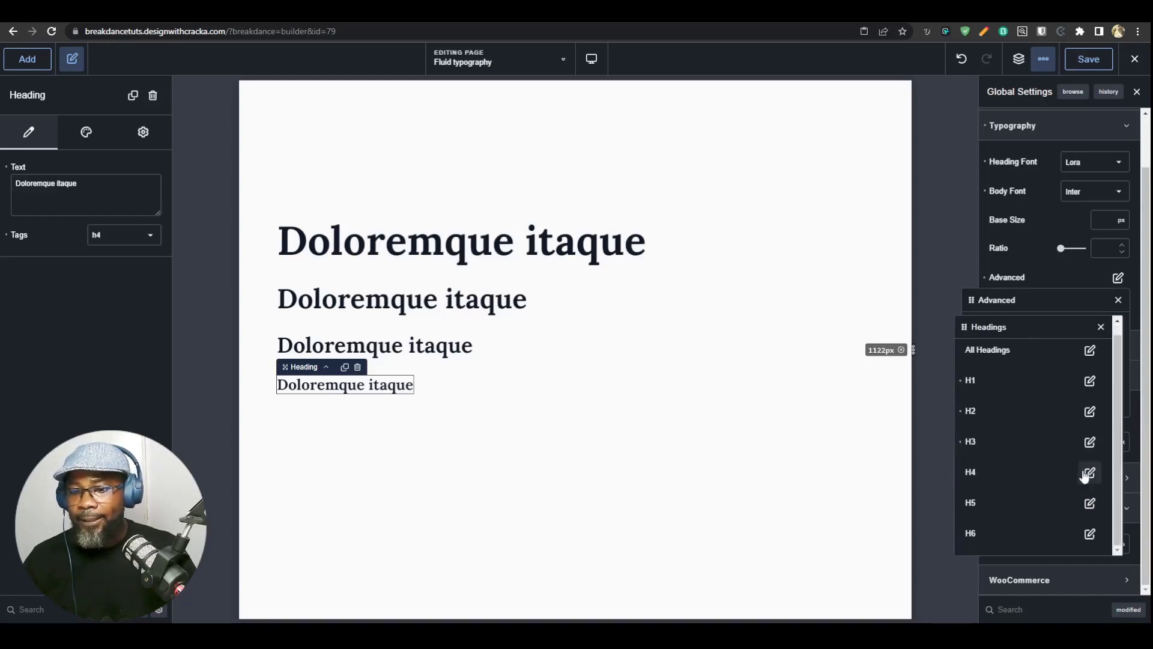
pyautogui.click(1089, 473)
pyautogui.click(1085, 420)
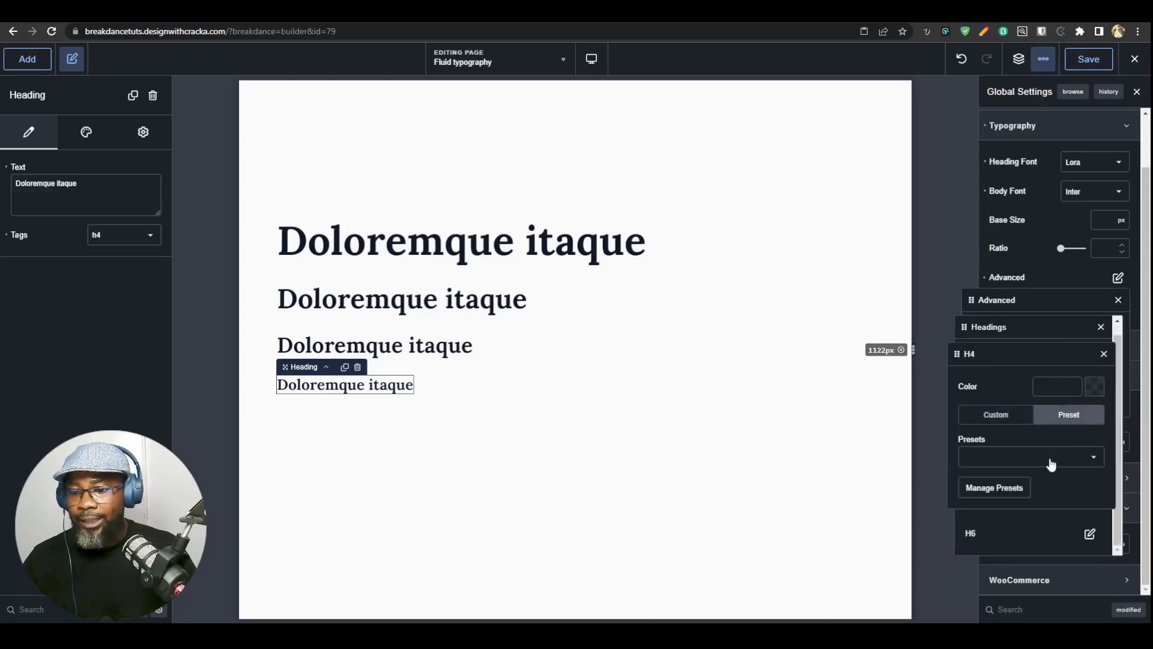
pyautogui.click(1051, 461)
pyautogui.click(979, 536)
# - Save the page and resize the canvas width to test heading scaling
pyautogui.click(663, 398)
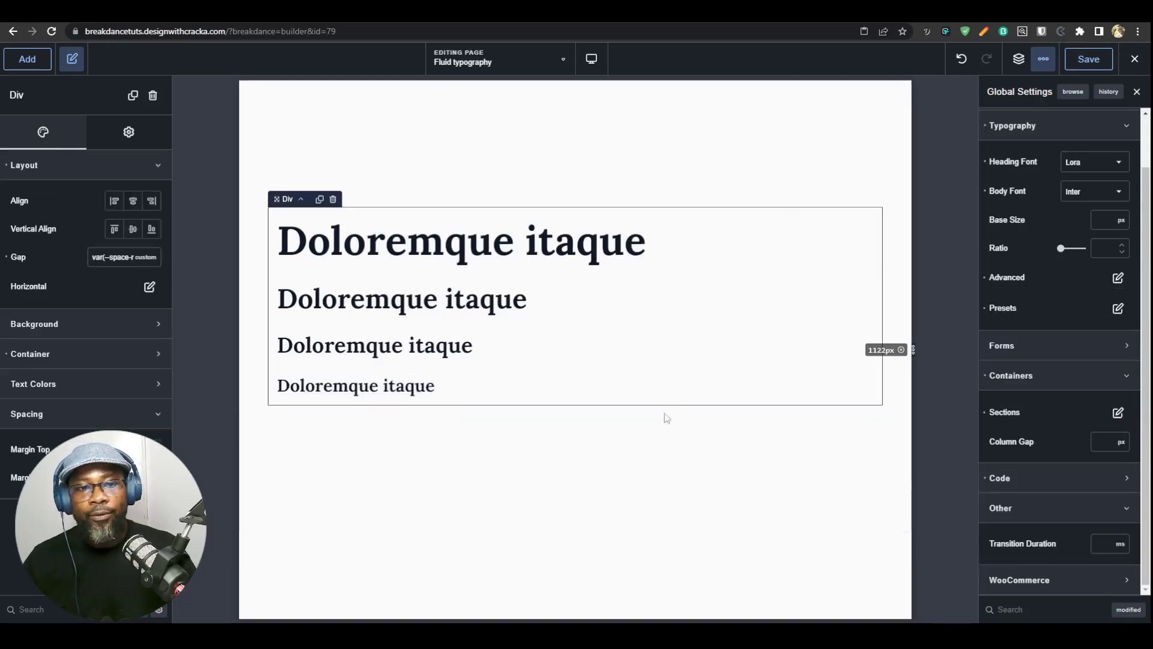
pyautogui.click(1089, 58)
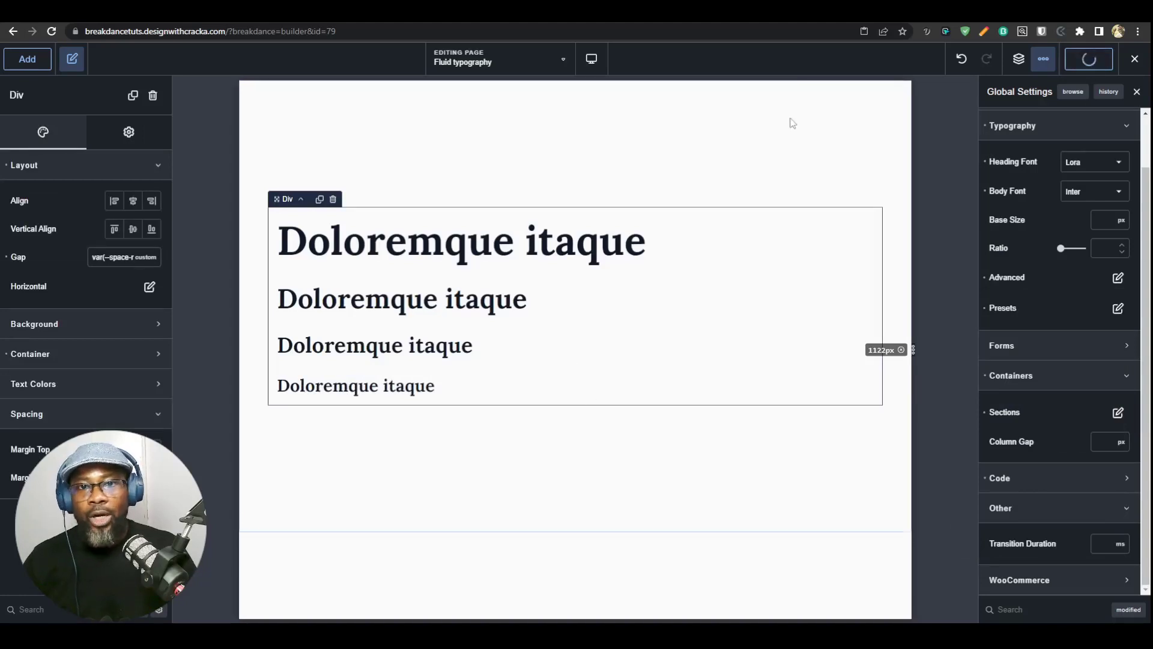
pyautogui.moveTo(912, 350); pyautogui.dragTo(926, 373)
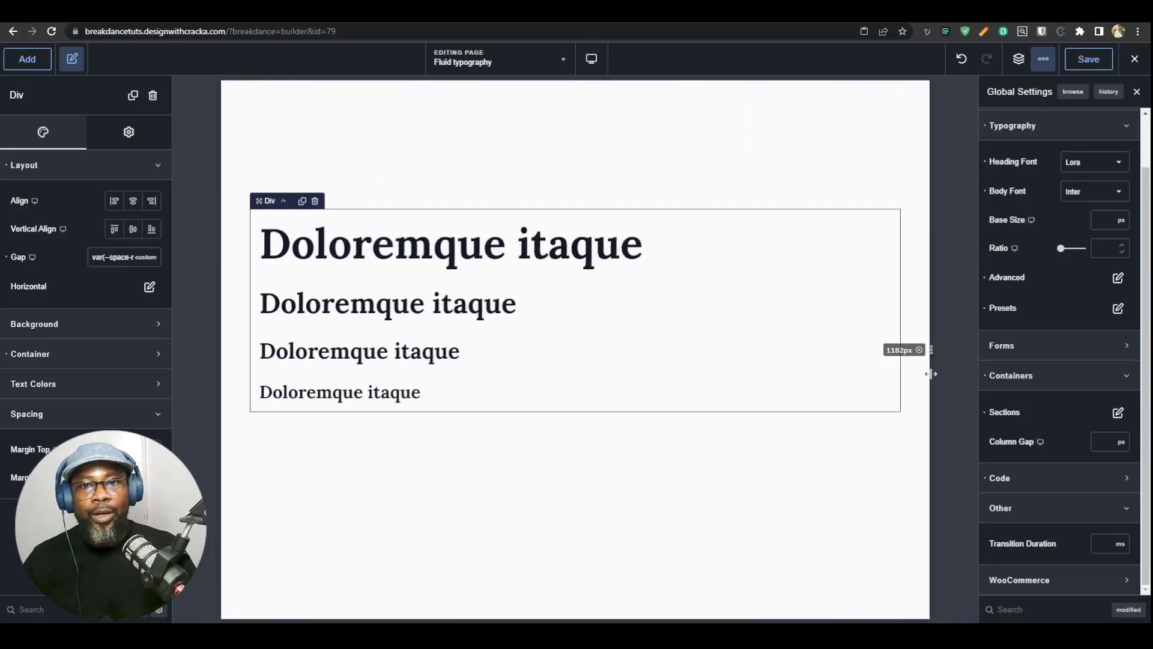
# - Reload the front-end Fluid typography page and turn on DevTools device emulation
pyautogui.click(721, 12)
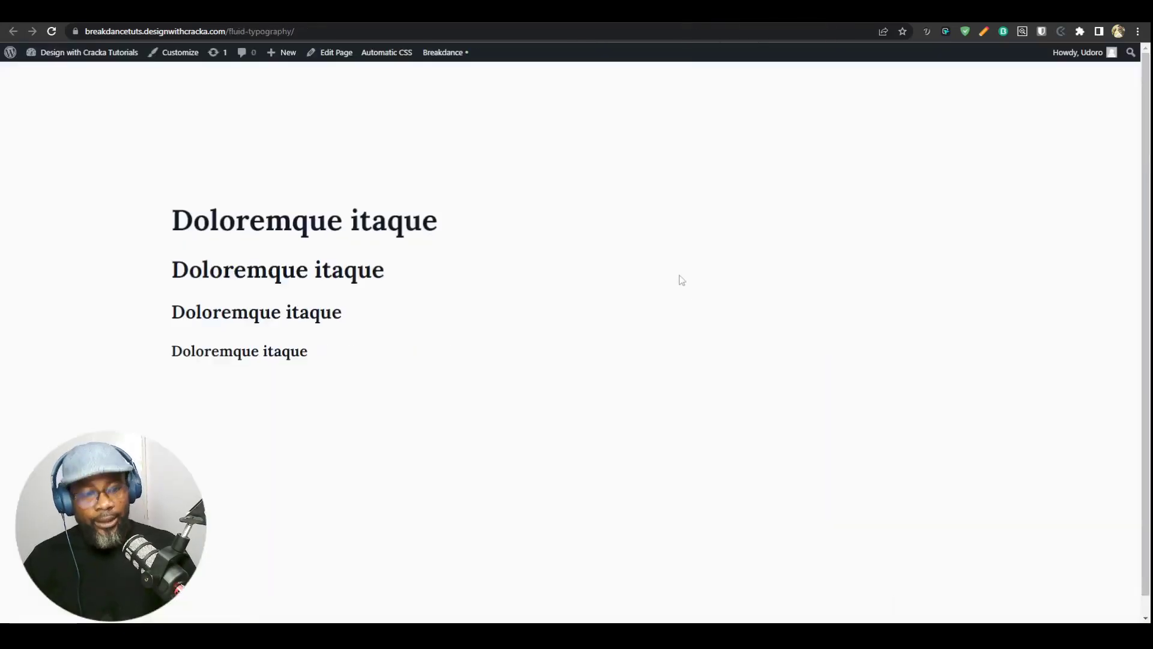
pyautogui.press('F5')
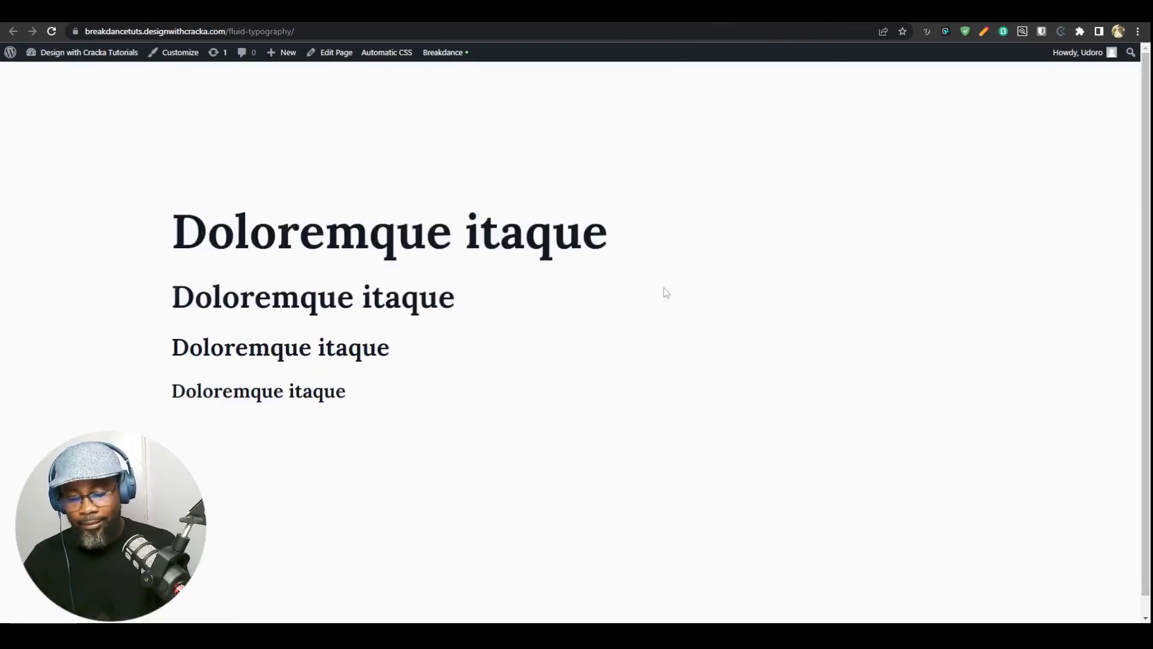
pyautogui.press('F12')
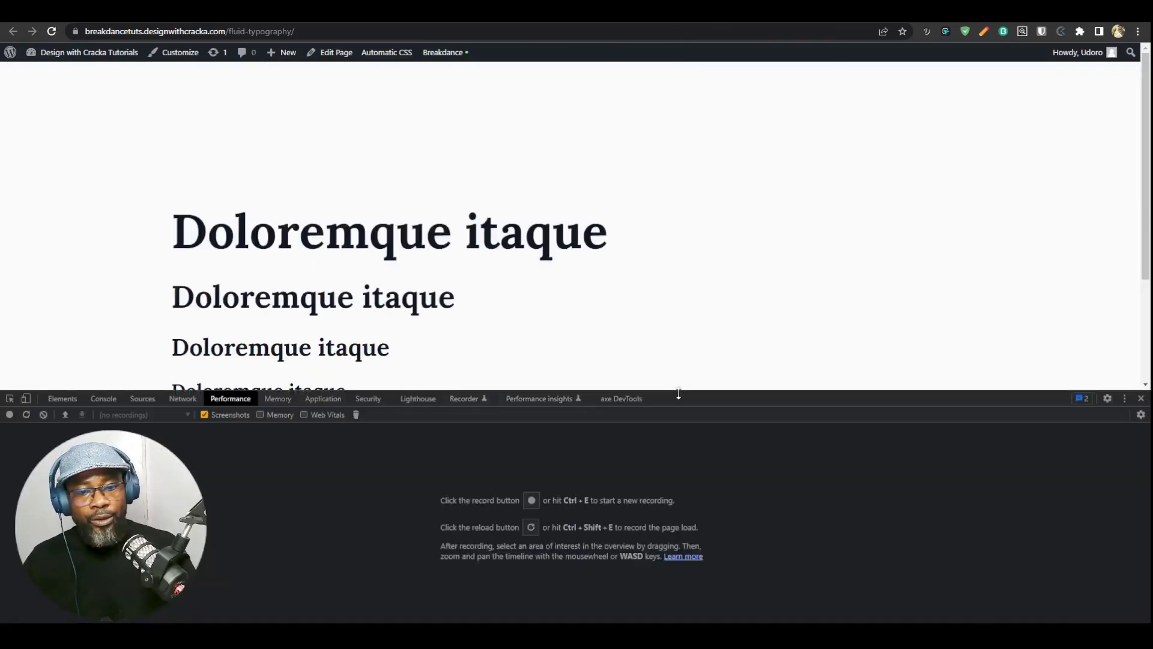
pyautogui.moveTo(678, 394); pyautogui.dragTo(710, 572)
pyautogui.hotkey('ctrl', 'shift', 'm')
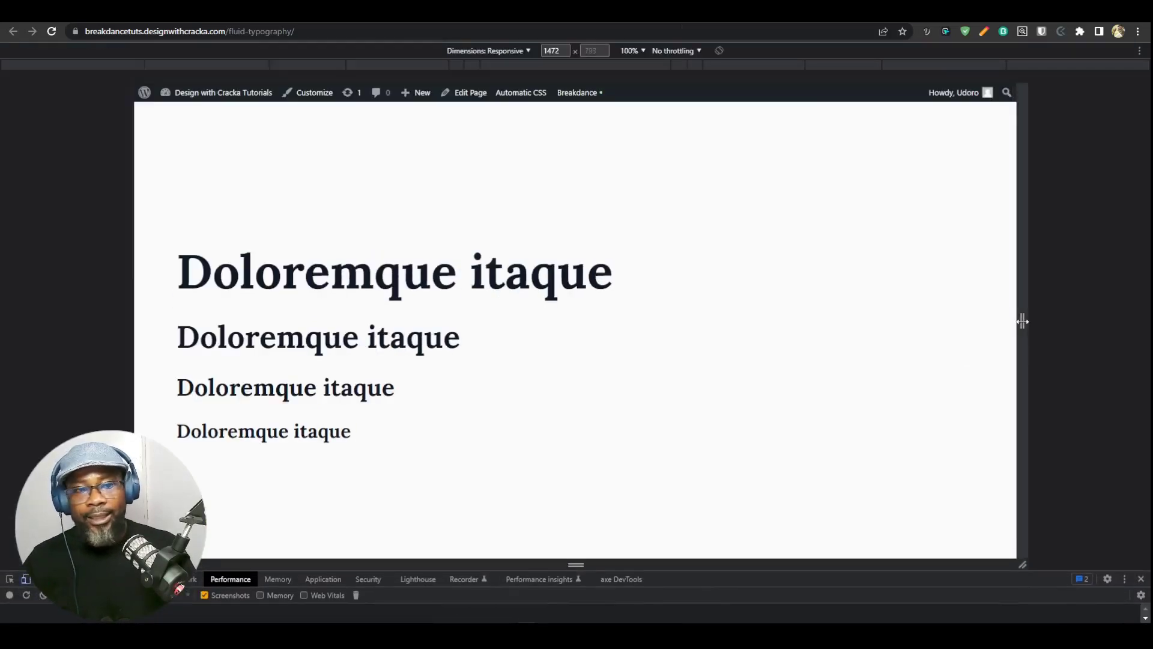
# - Resize the emulated viewport between widths (1708, 1192, 1384 px) to watch headings scale
pyautogui.moveTo(1023, 321); pyautogui.dragTo(1093, 322)
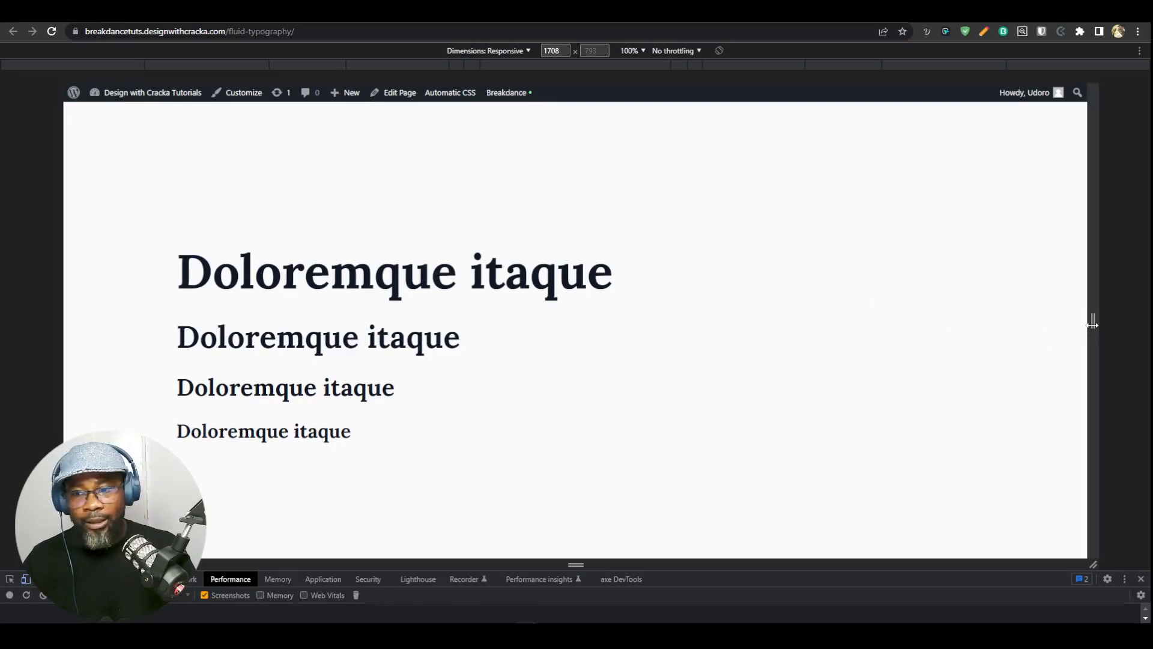
pyautogui.moveTo(1094, 322); pyautogui.dragTo(859, 391)
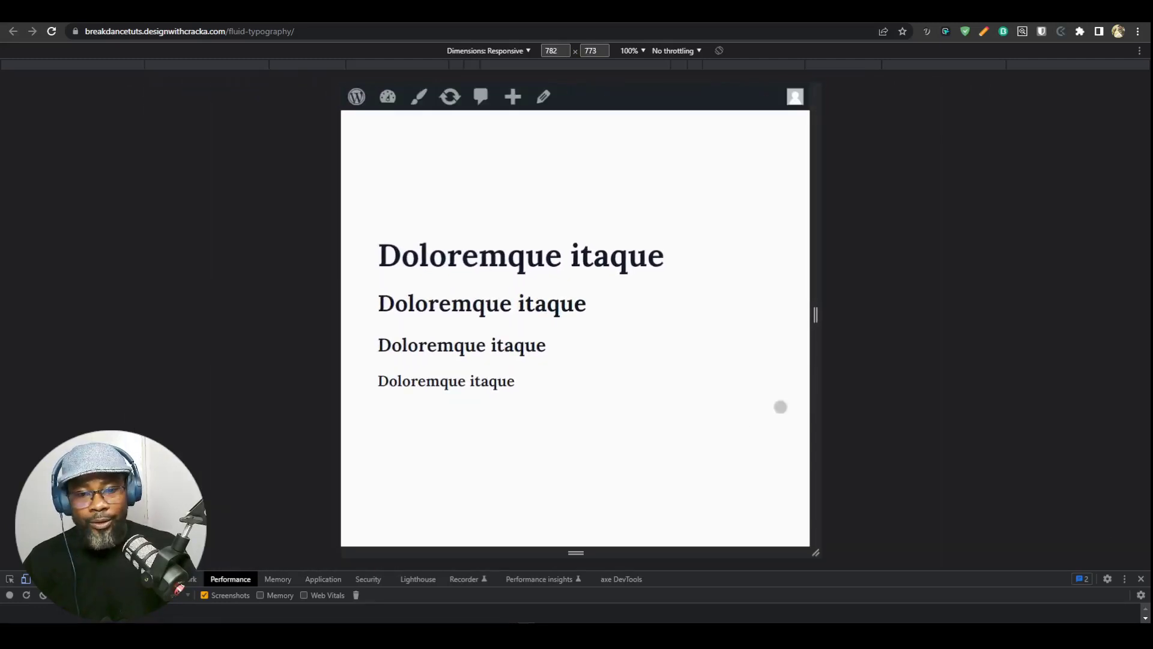
pyautogui.moveTo(824, 311); pyautogui.dragTo(838, 332)
pyautogui.moveTo(739, 337); pyautogui.dragTo(679, 339)
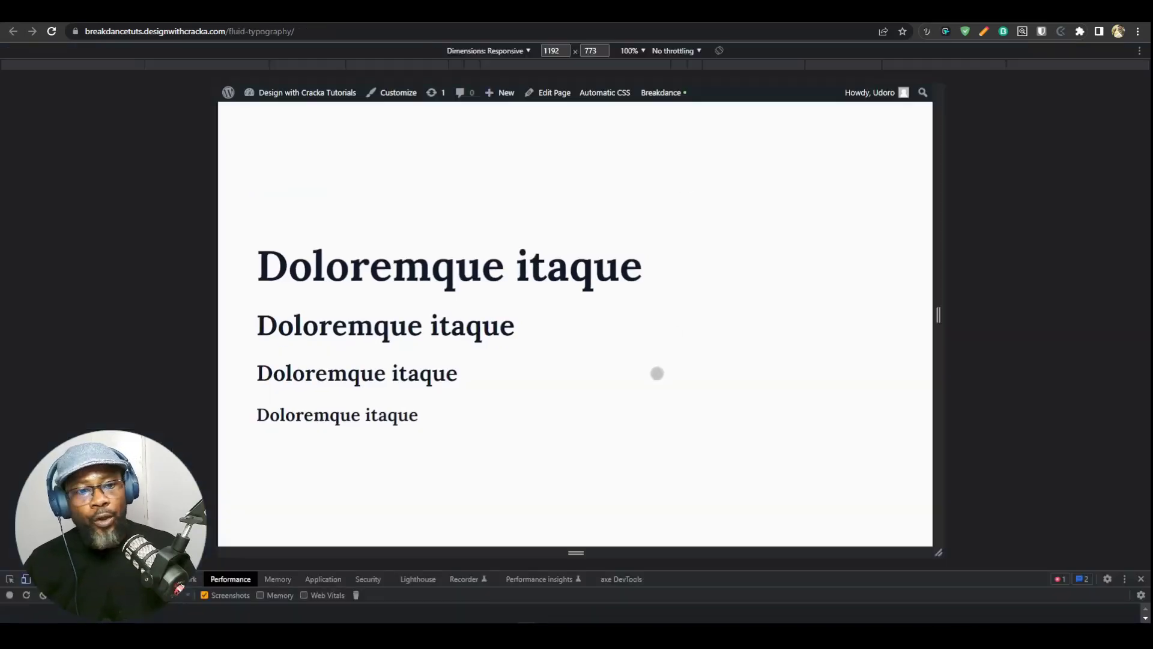
pyautogui.scroll(-1, 373, 371)
pyautogui.moveTo(939, 315); pyautogui.dragTo(962, 314)
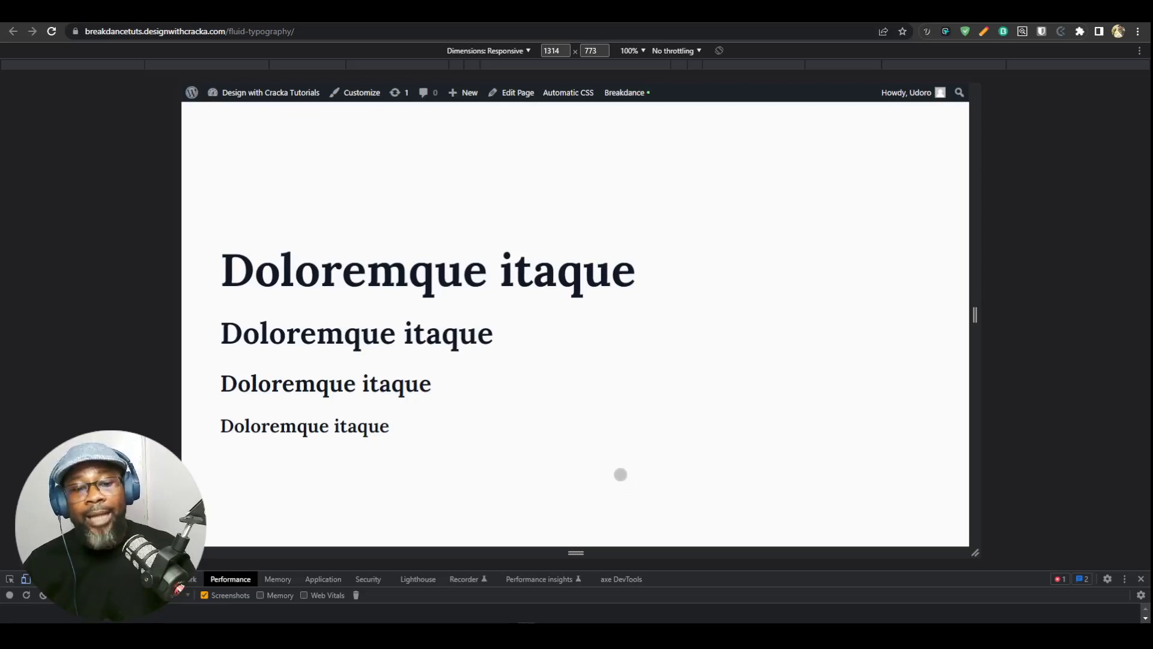
pyautogui.moveTo(576, 551); pyautogui.dragTo(632, 520)
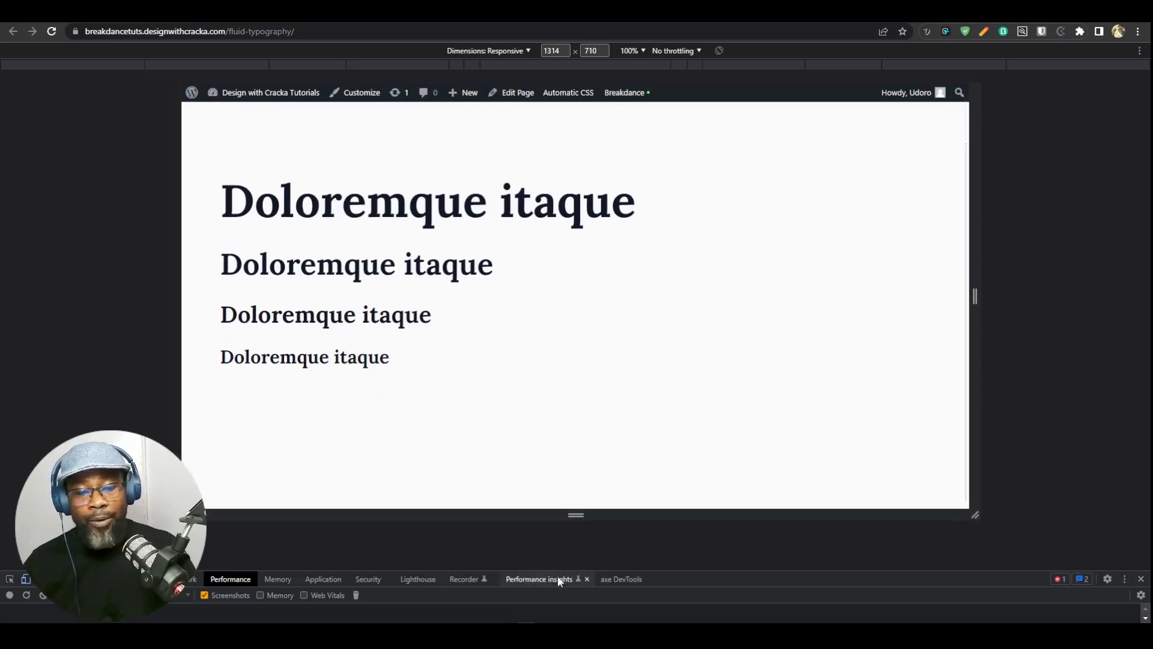
pyautogui.moveTo(710, 572); pyautogui.dragTo(763, 462)
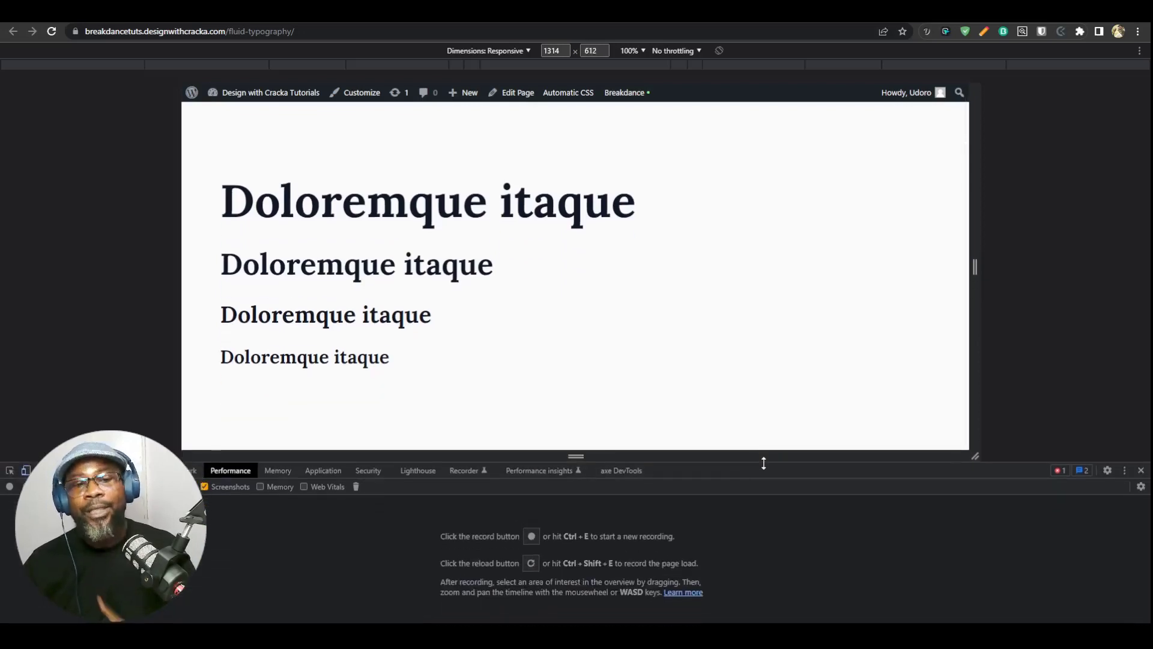
# - Inspect the H1 heading's styles and dock DevTools to the right
pyautogui.click(57, 470)
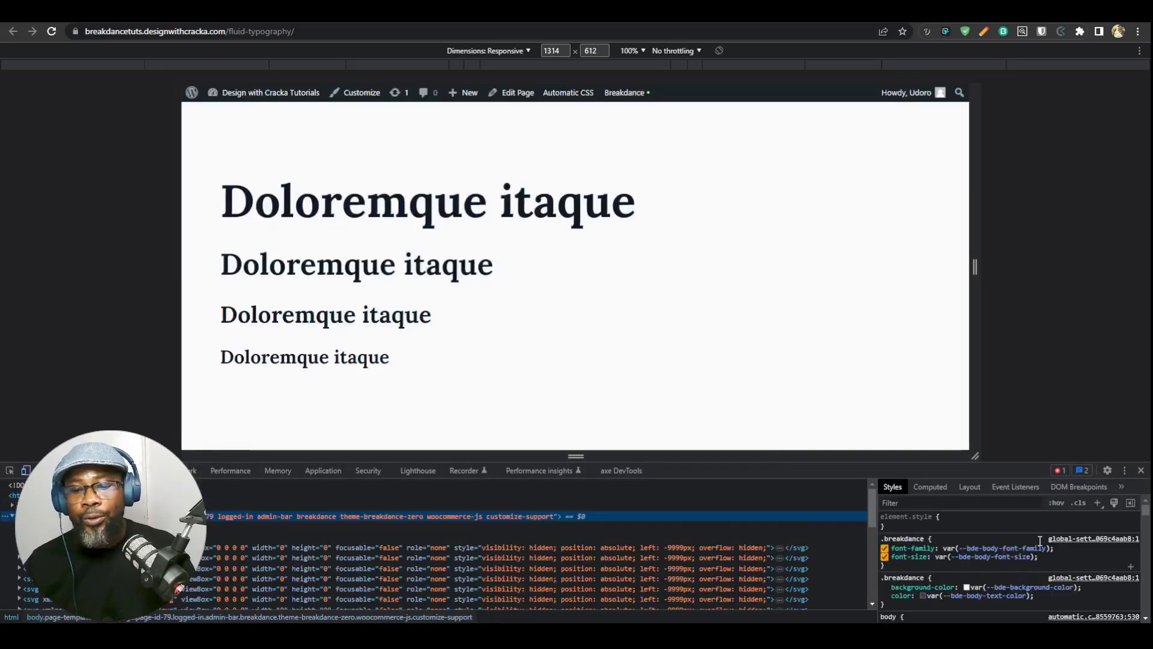
pyautogui.hotkey('ctrl', 'shift', 'c')
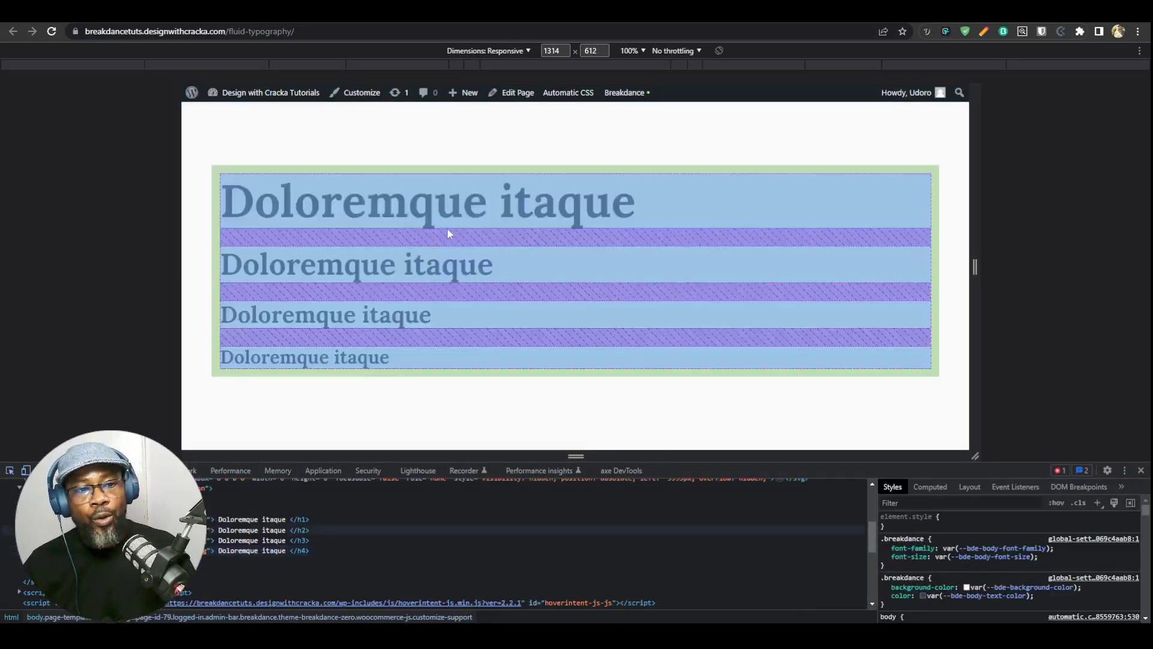
pyautogui.click(447, 208)
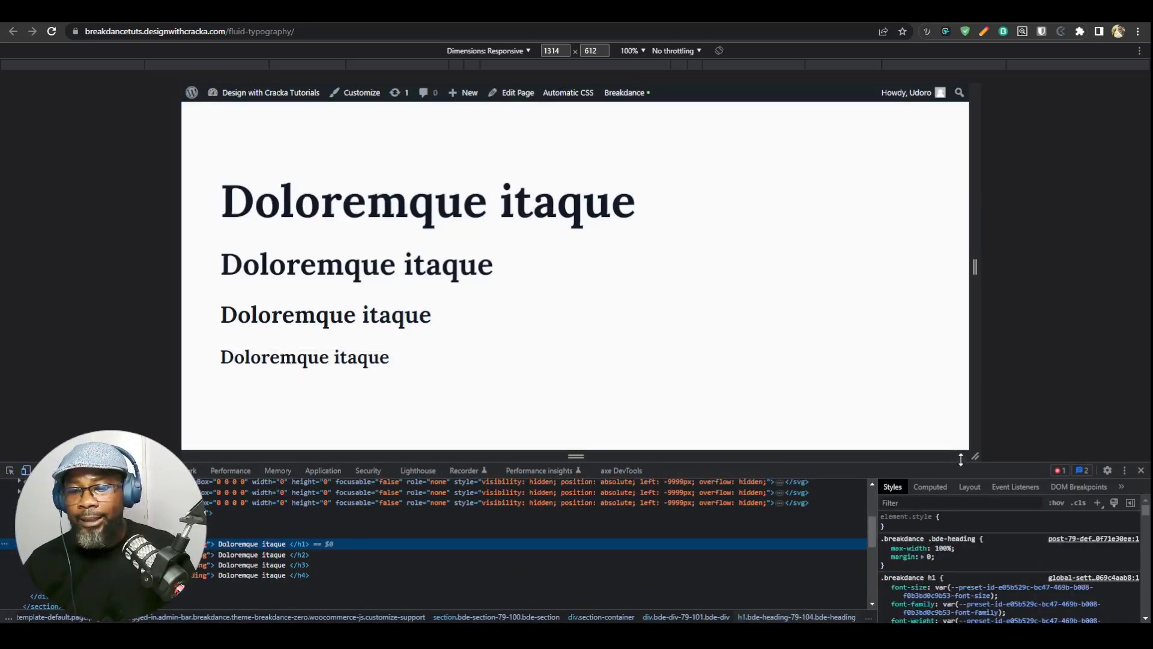
pyautogui.click(1124, 470)
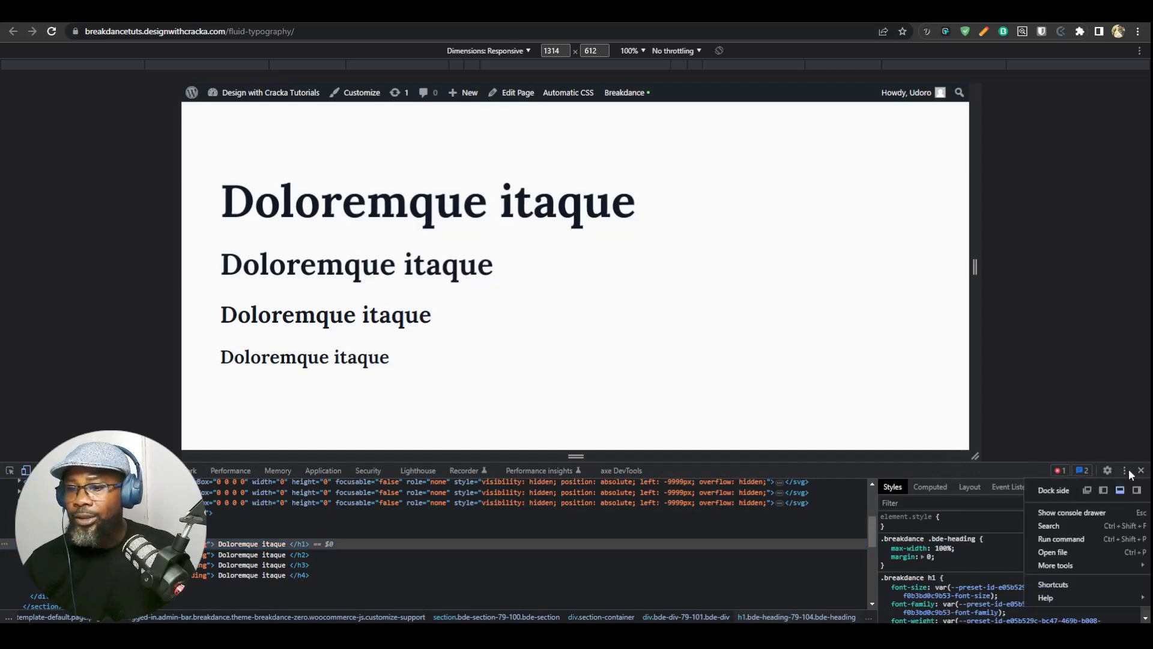
pyautogui.click(1136, 492)
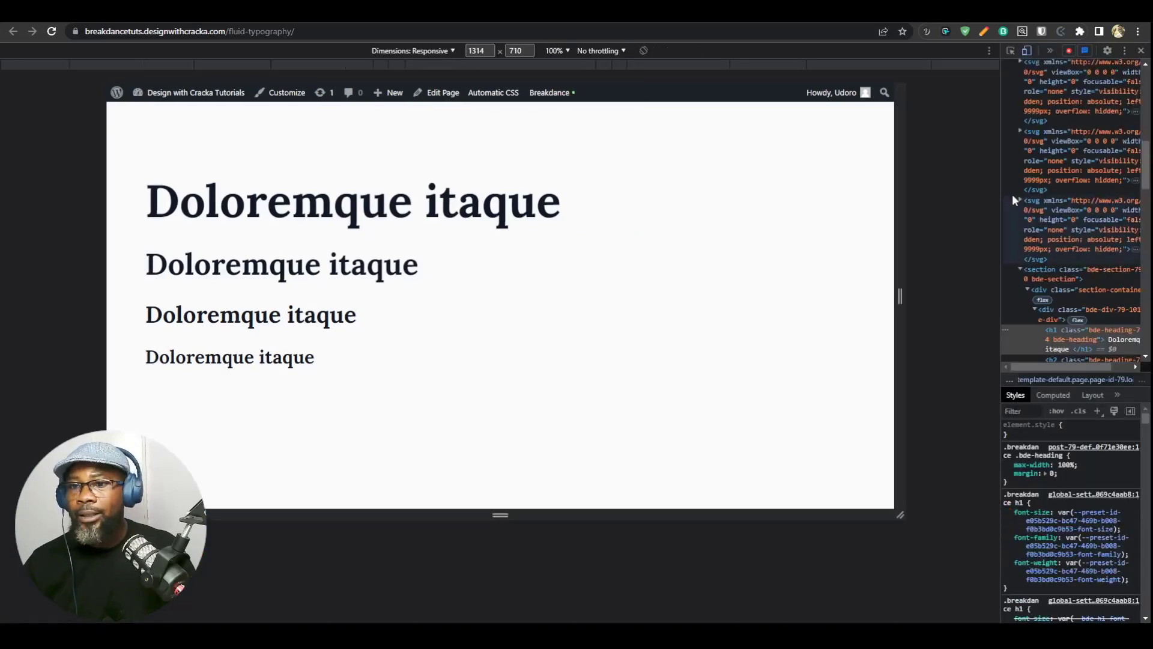
# - Widen DevTools and disable the H1's preset font-size declaration
pyautogui.moveTo(999, 192); pyautogui.dragTo(798, 198)
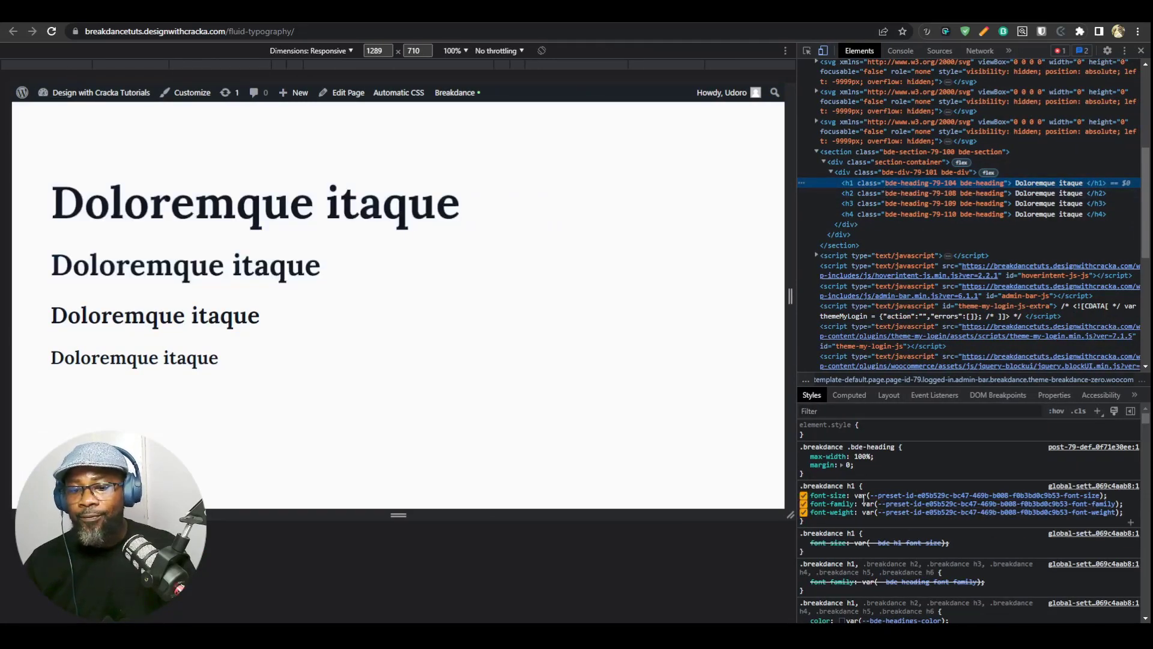
pyautogui.moveTo(907, 502)
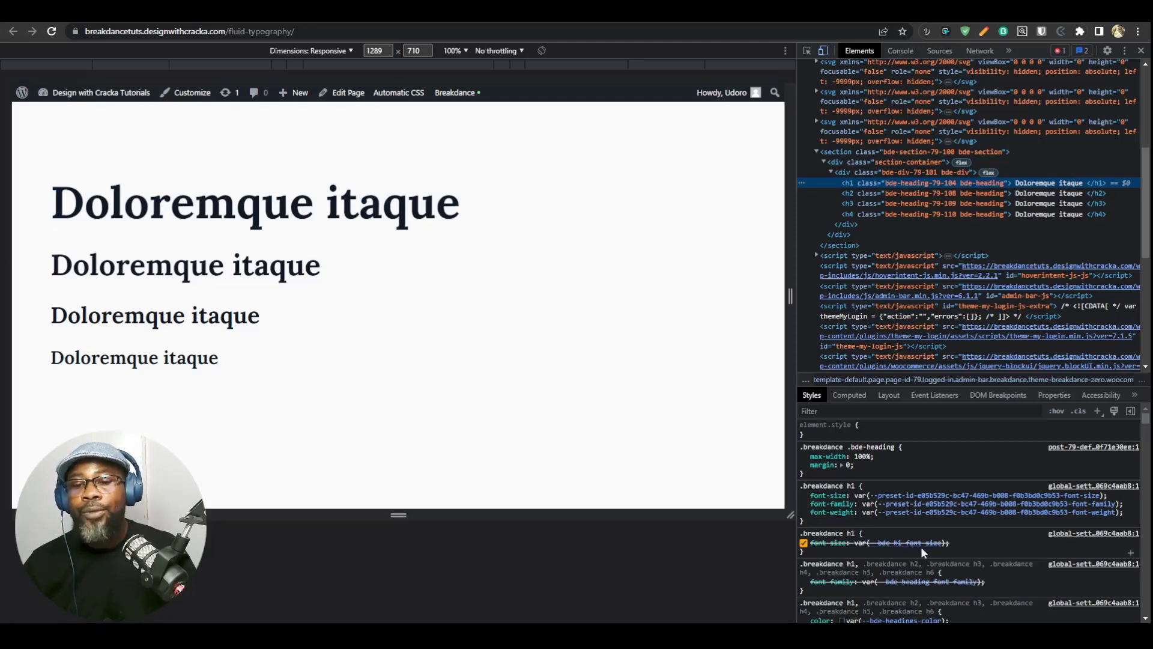
pyautogui.moveTo(895, 548)
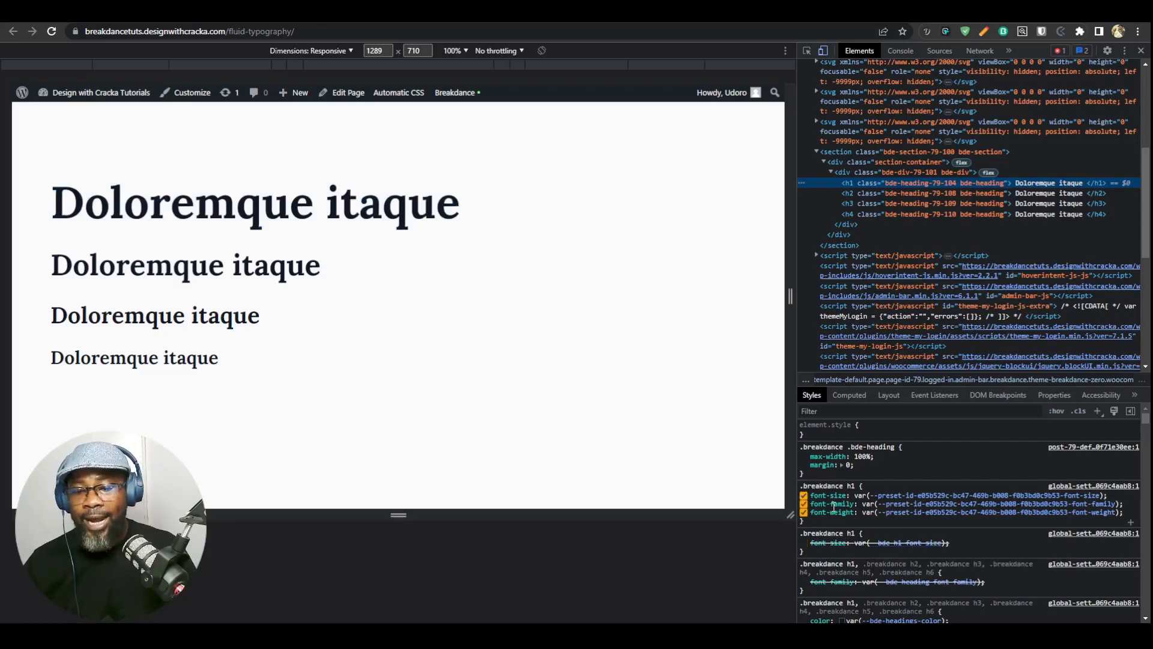
pyautogui.click(803, 496)
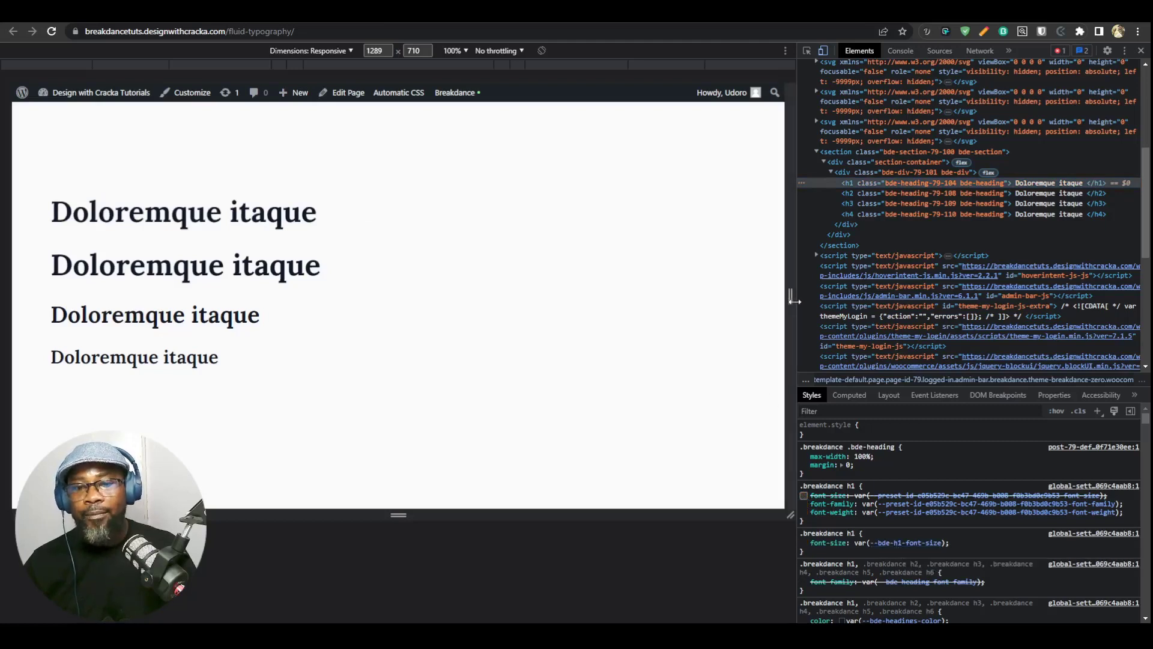
# - Narrow the viewport to 309 px, then widen it to 1083 and 1155 px
pyautogui.moveTo(792, 301); pyautogui.dragTo(498, 361)
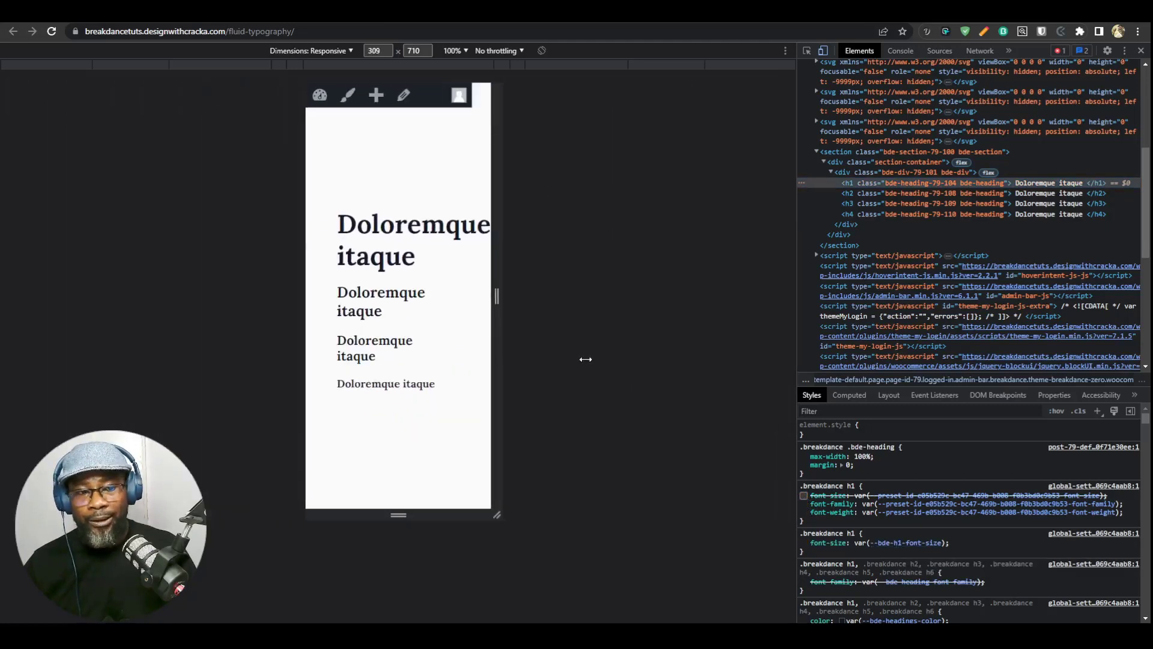
pyautogui.moveTo(586, 359); pyautogui.dragTo(734, 360)
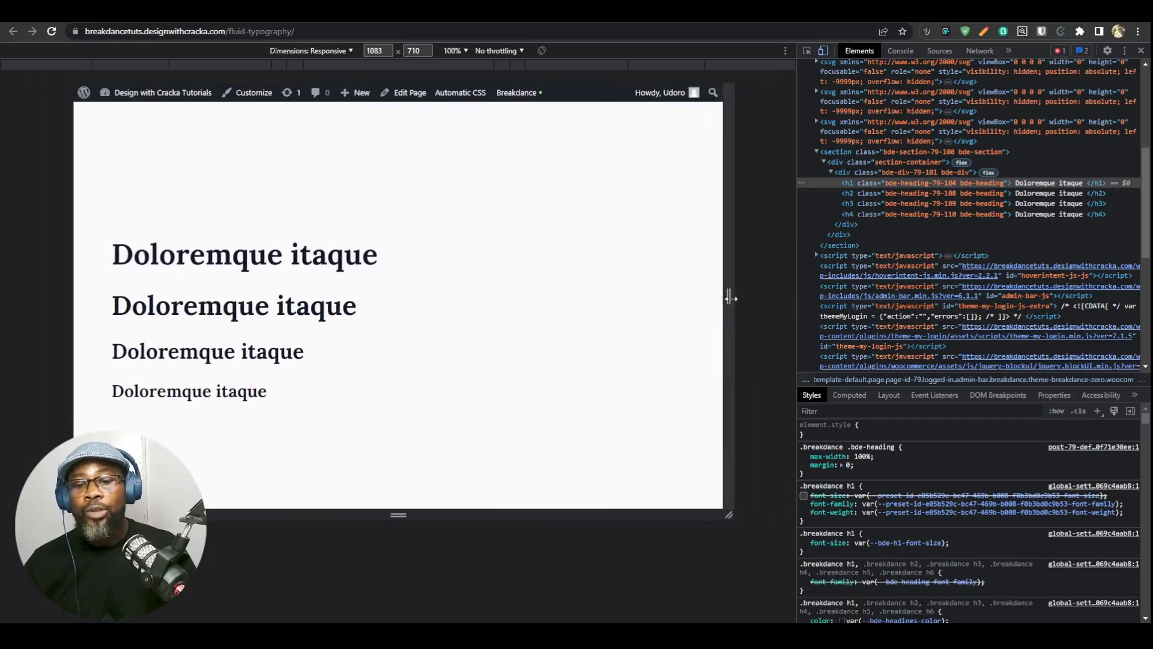
pyautogui.moveTo(731, 299); pyautogui.dragTo(751, 298)
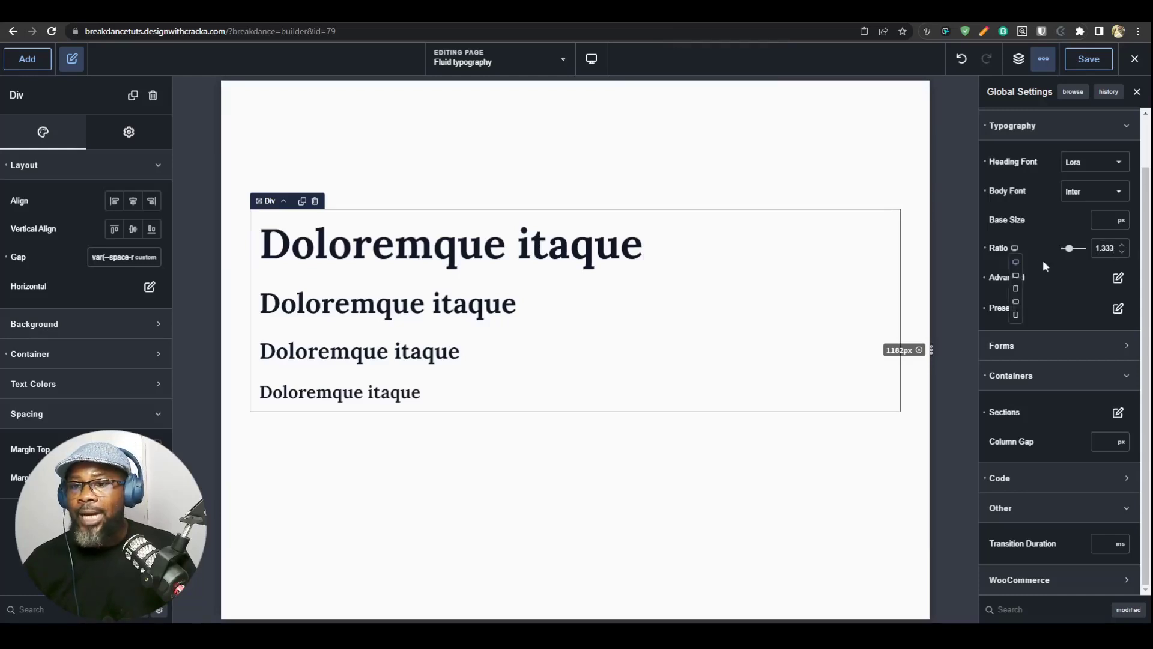
# - Enter 1.2 in the heading Ratio and step through its narrower breakpoint values
pyautogui.click(1017, 278)
pyautogui.write('1.2')
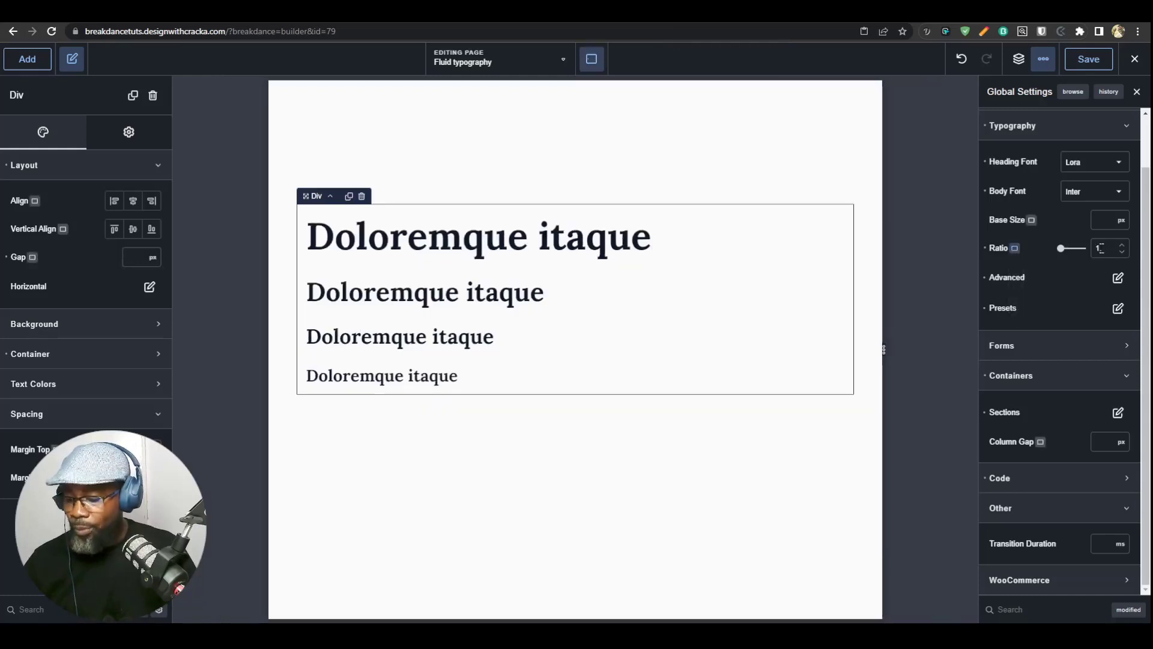
pyautogui.click(1015, 248)
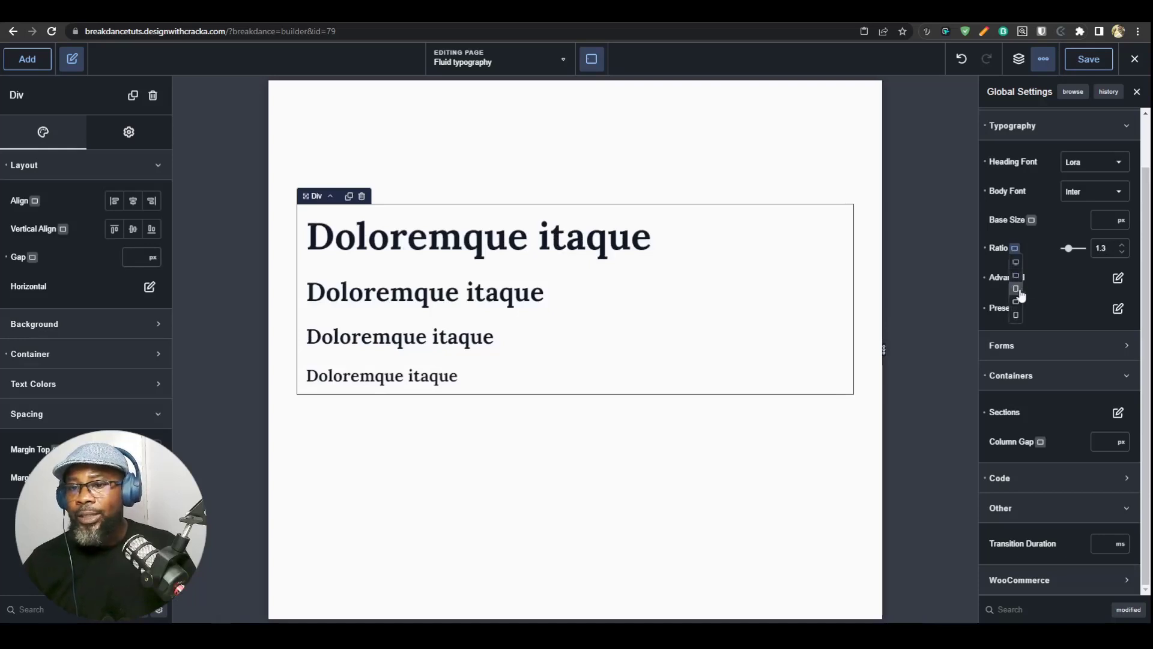
pyautogui.click(1016, 300)
pyautogui.click(1104, 249)
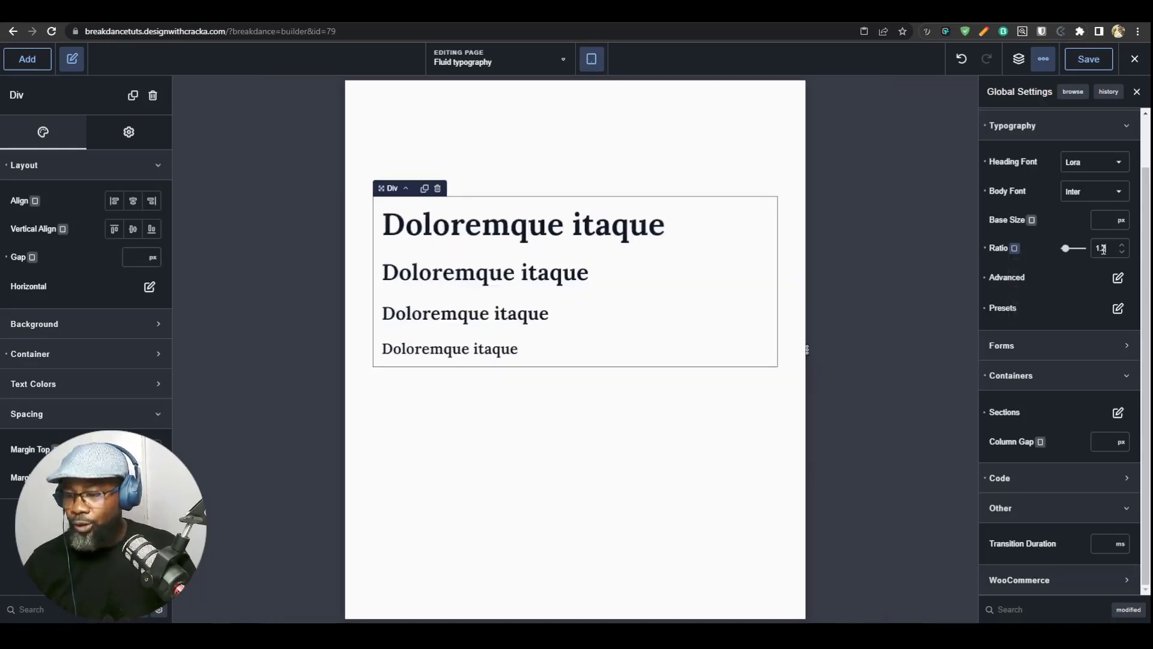
pyautogui.click(1015, 248)
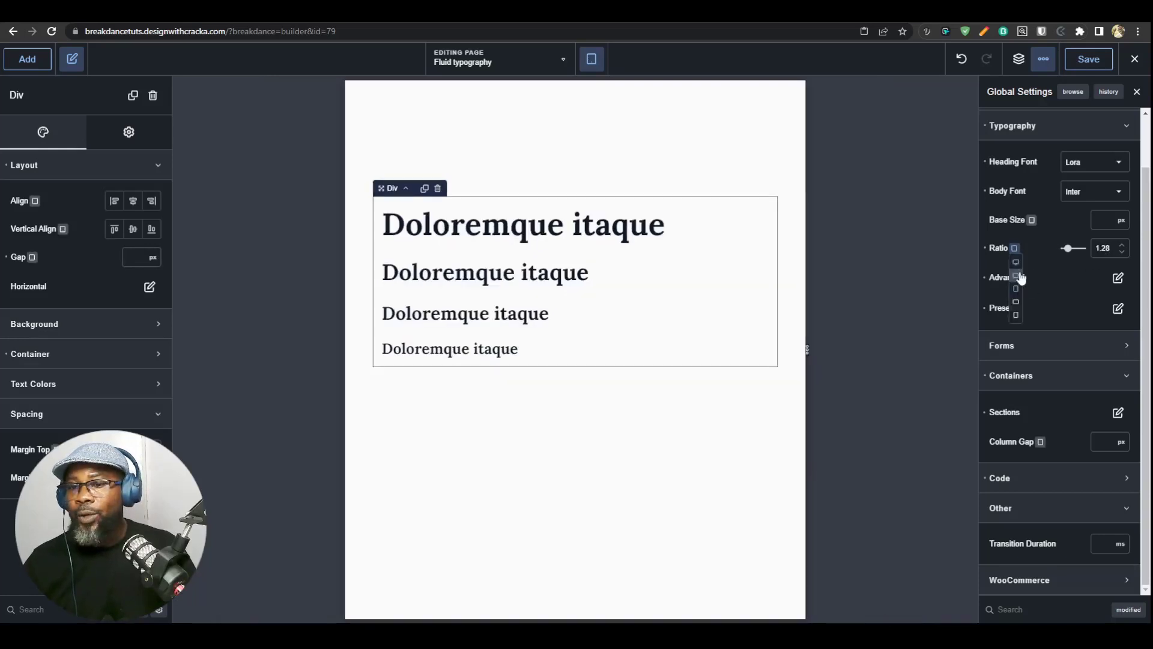
pyautogui.click(1017, 302)
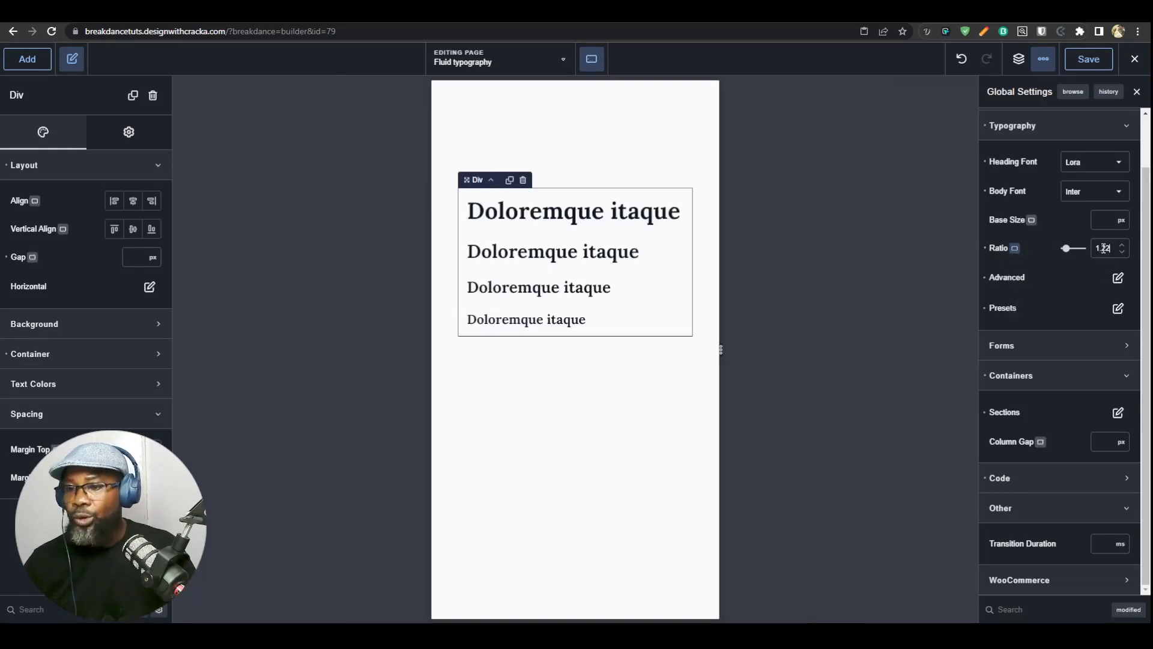
pyautogui.click(1015, 249)
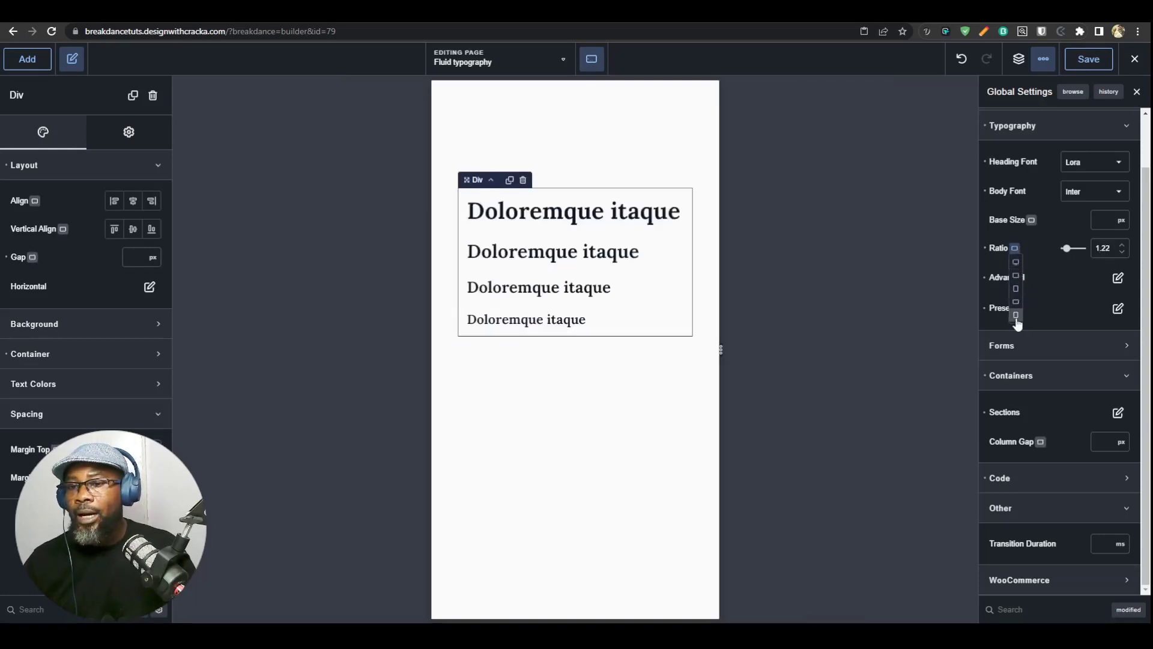
pyautogui.click(1016, 315)
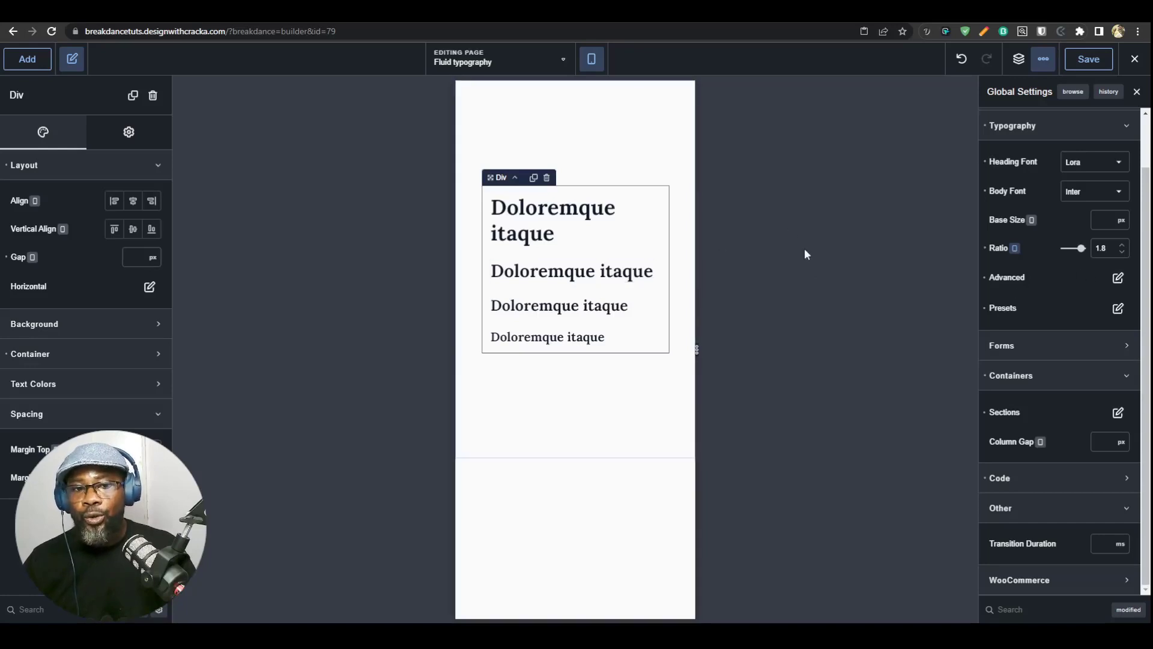
# - Save the typography settings, resizing the preview canvas to 510px tablet width
pyautogui.click(1089, 65)
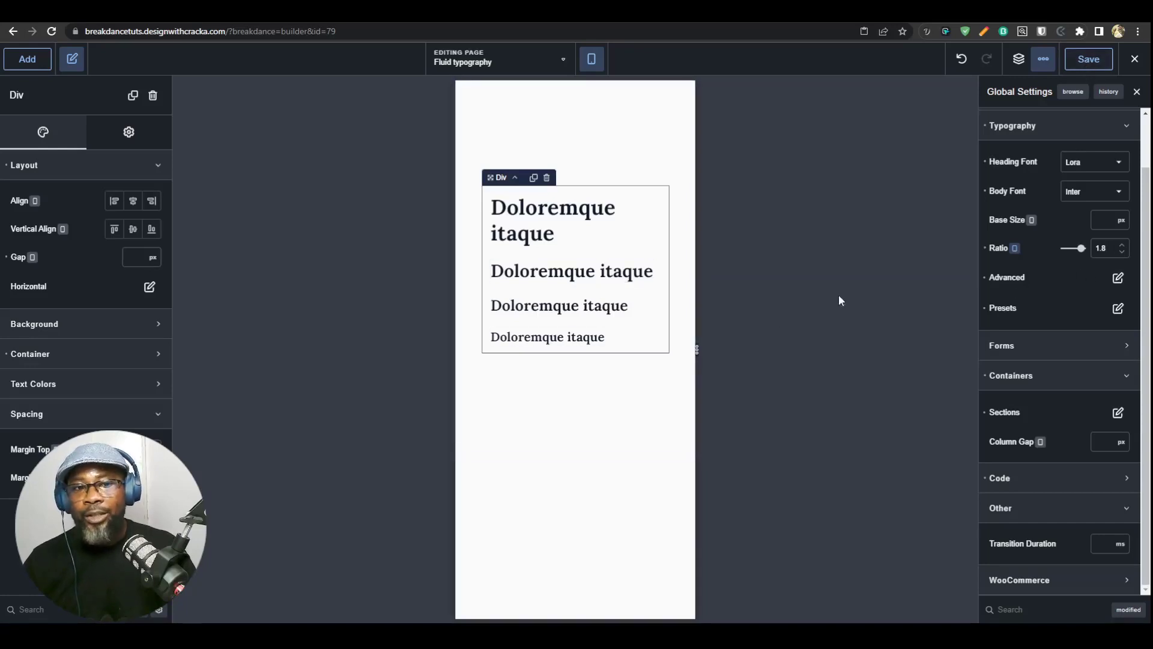
pyautogui.moveTo(695, 351); pyautogui.dragTo(886, 375)
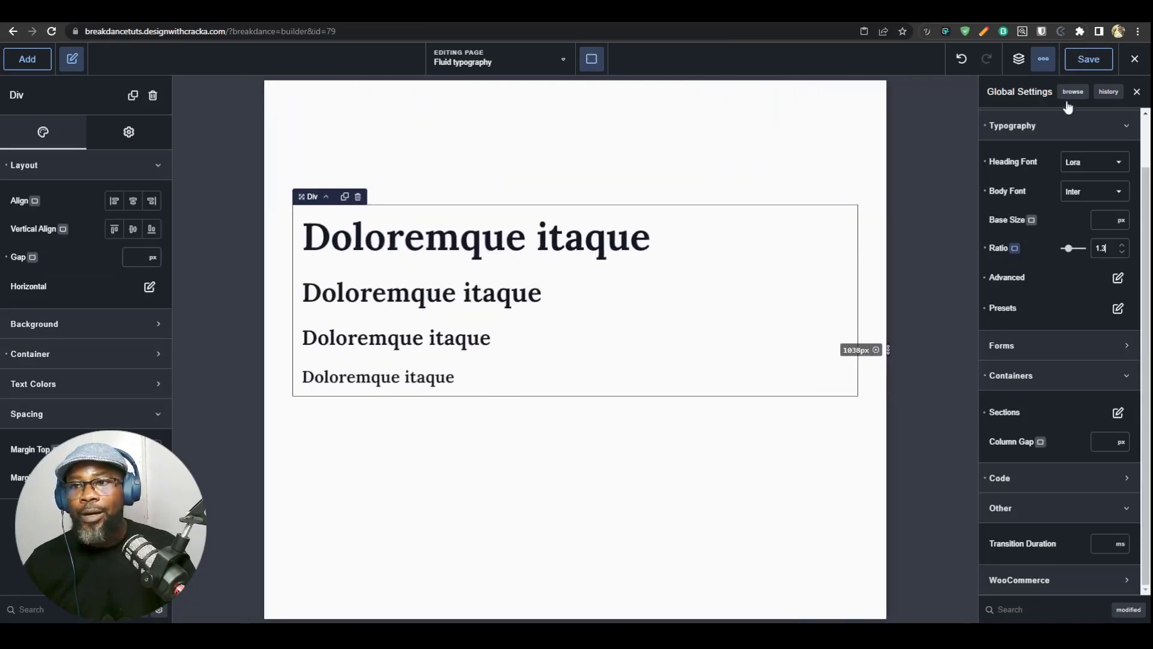
pyautogui.click(1087, 59)
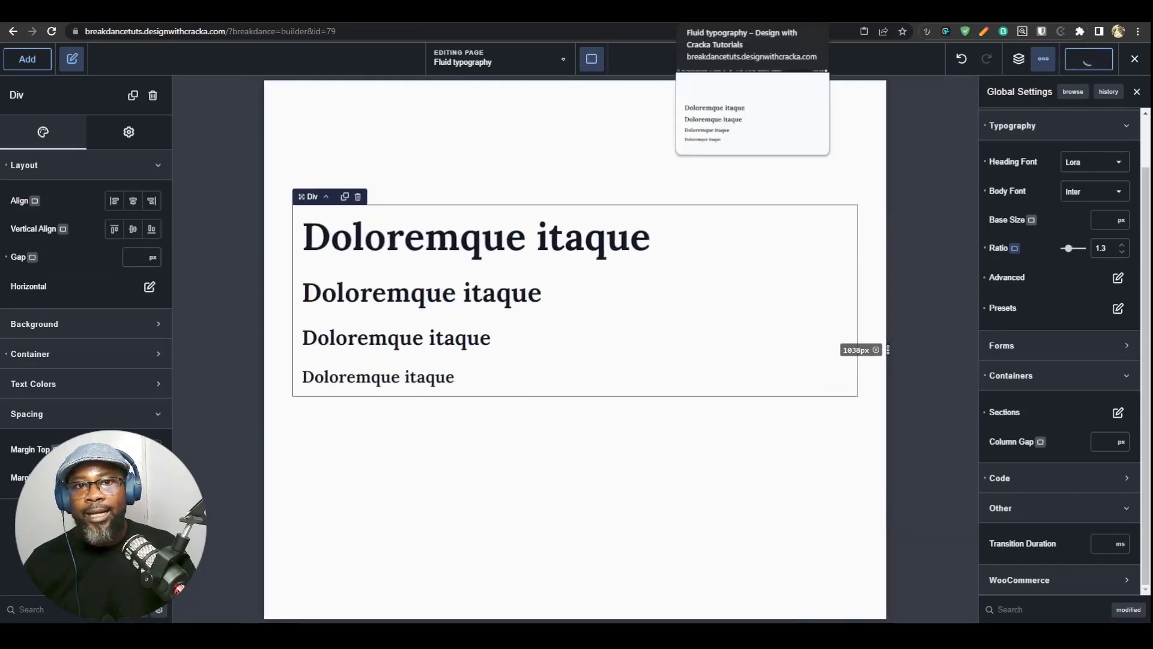
# - Reload the front-end page, inspect the h1, and narrow the preview to 1033 px
pyautogui.click(708, 10)
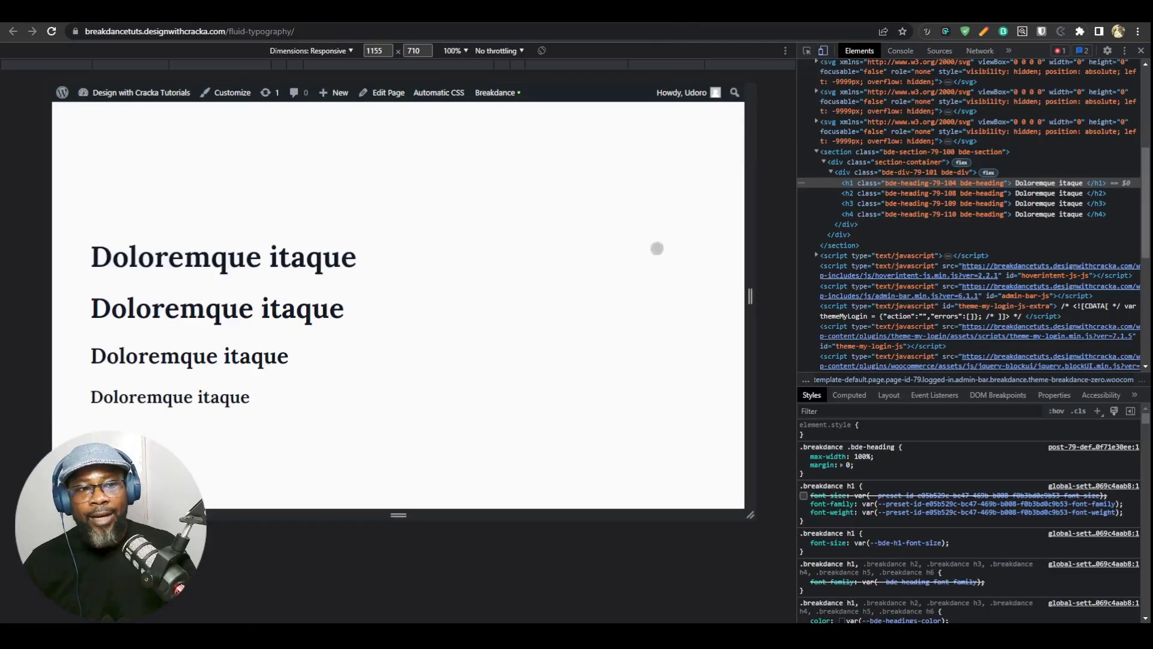
pyautogui.click(51, 31)
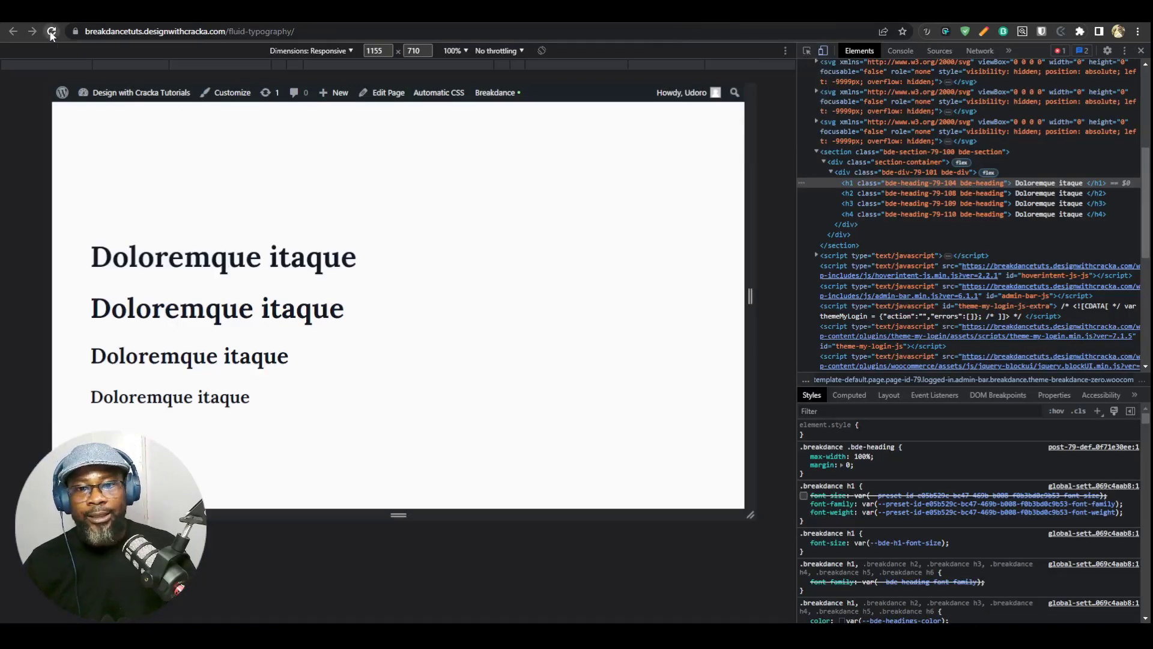
pyautogui.click(874, 225)
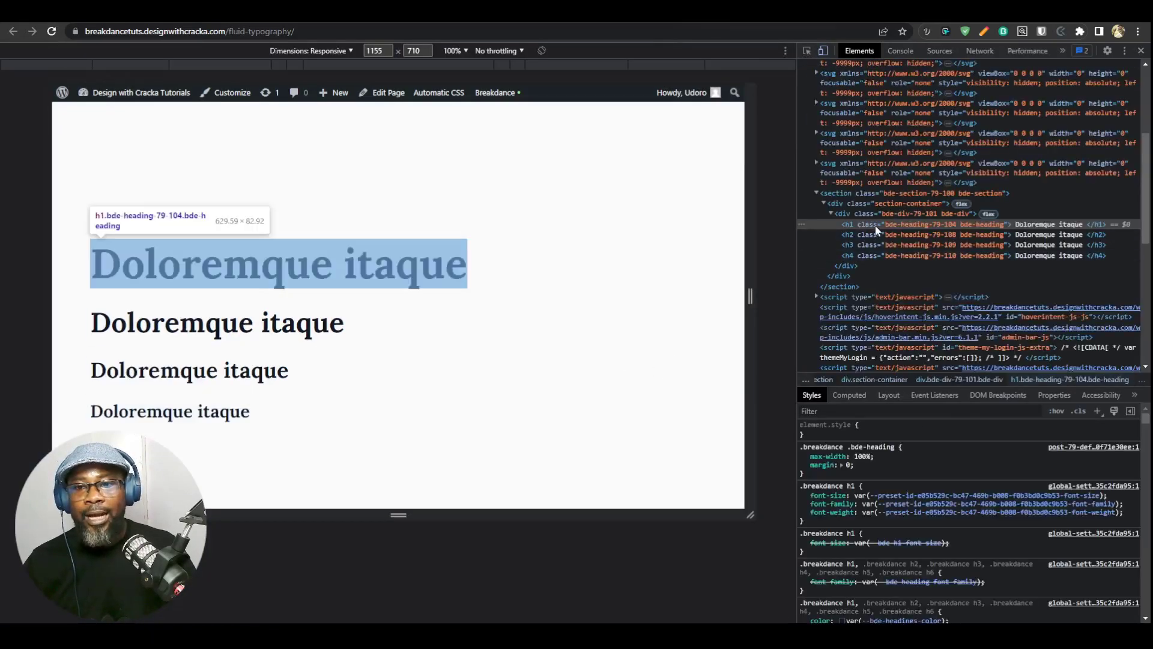
pyautogui.moveTo(750, 345); pyautogui.dragTo(711, 420)
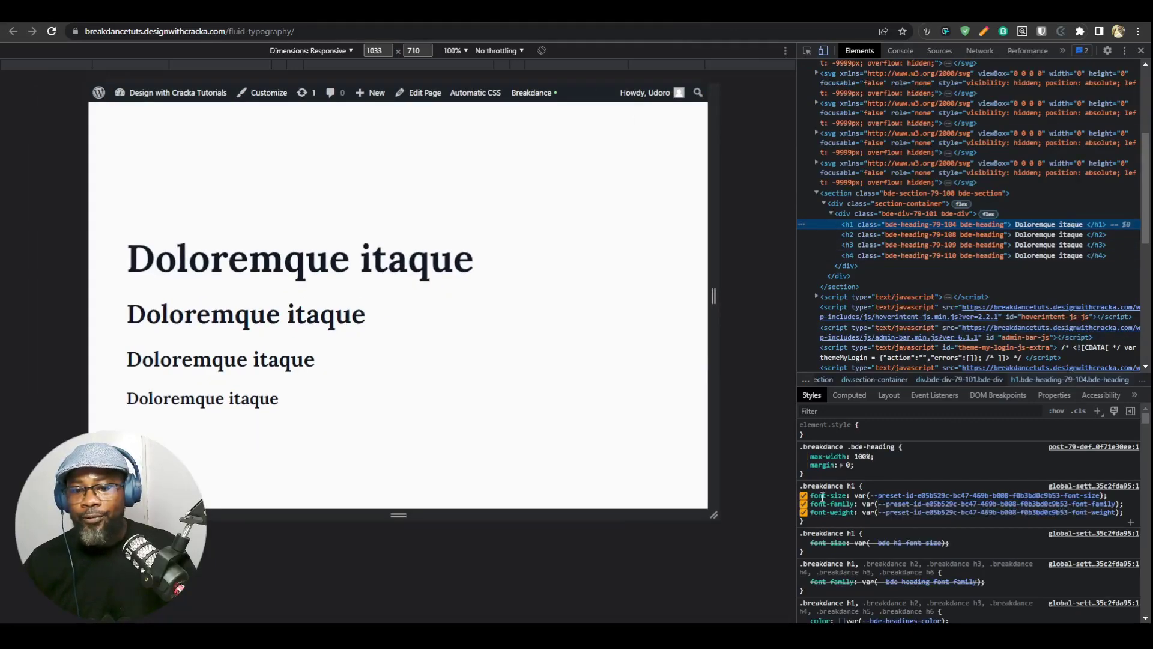
# - Toggle the h1 preset font size on and off, then narrow the preview to 729 px
pyautogui.click(804, 495)
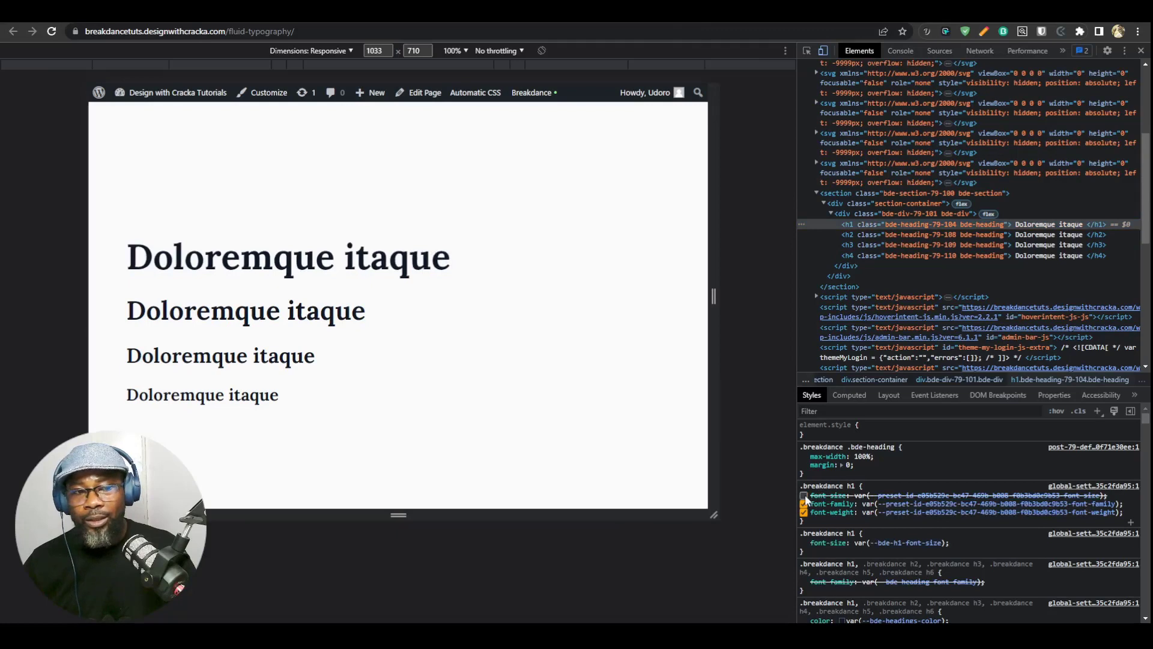
pyautogui.click(803, 496)
pyautogui.click(803, 496)
pyautogui.click(803, 495)
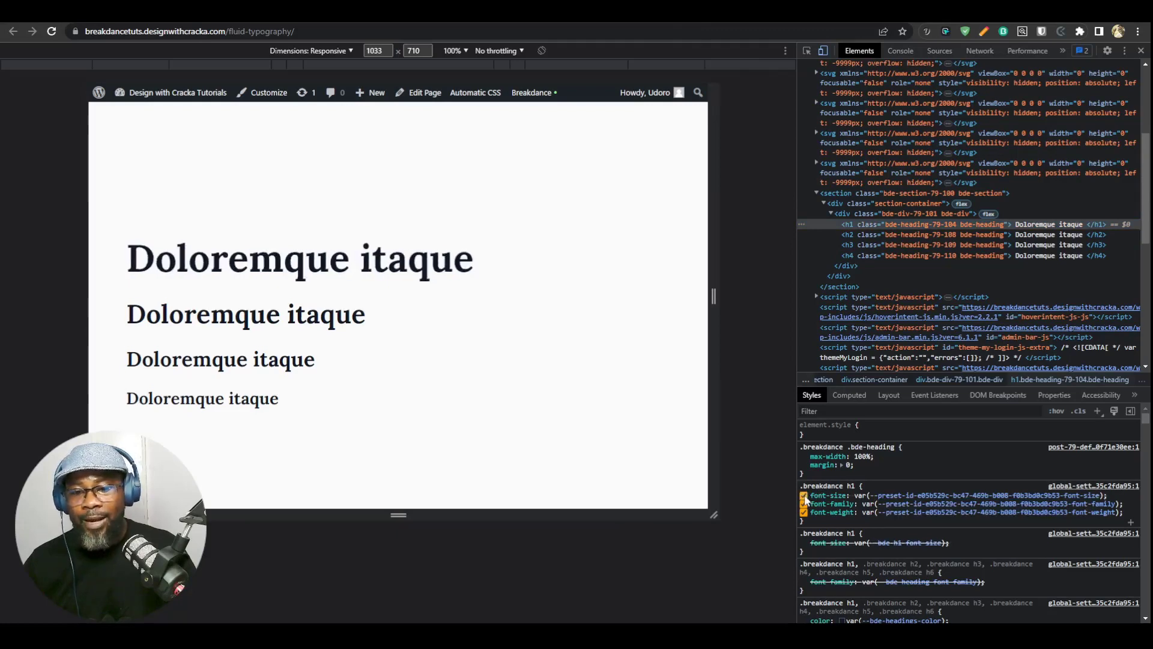
pyautogui.click(804, 496)
pyautogui.click(803, 495)
pyautogui.click(803, 496)
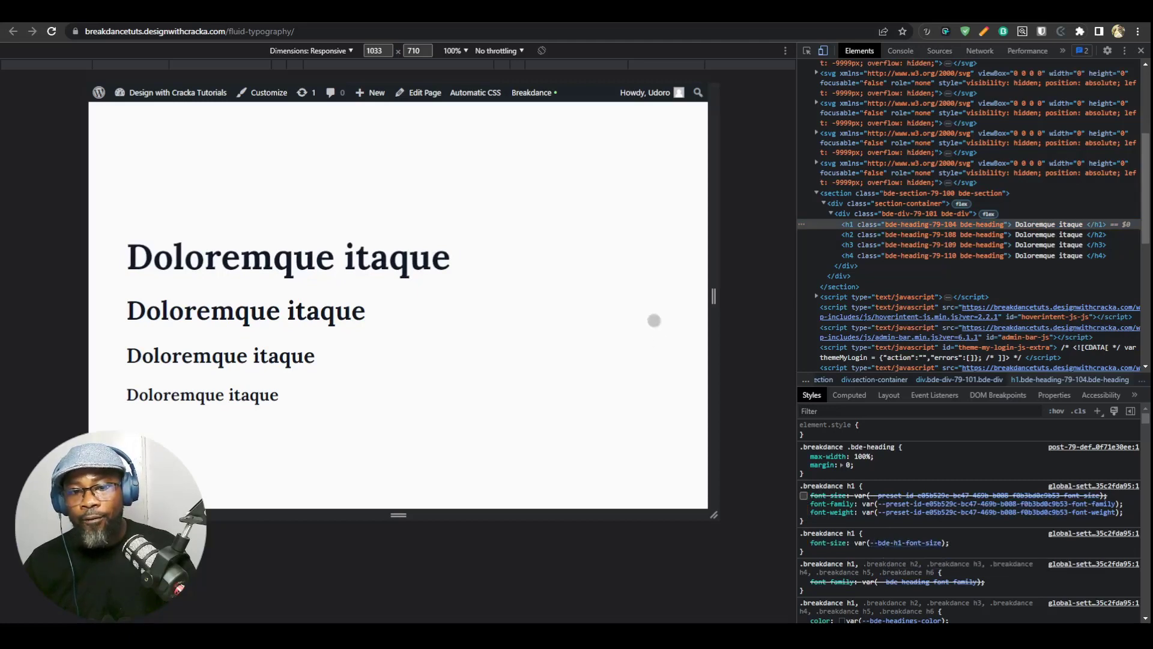
pyautogui.moveTo(712, 307)
pyautogui.mouseDown()
pyautogui.moveTo(543, 342)
pyautogui.moveTo(610, 312)
pyautogui.moveTo(534, 304)
pyautogui.moveTo(716, 277)
pyautogui.moveTo(717, 294)
pyautogui.mouseUp()
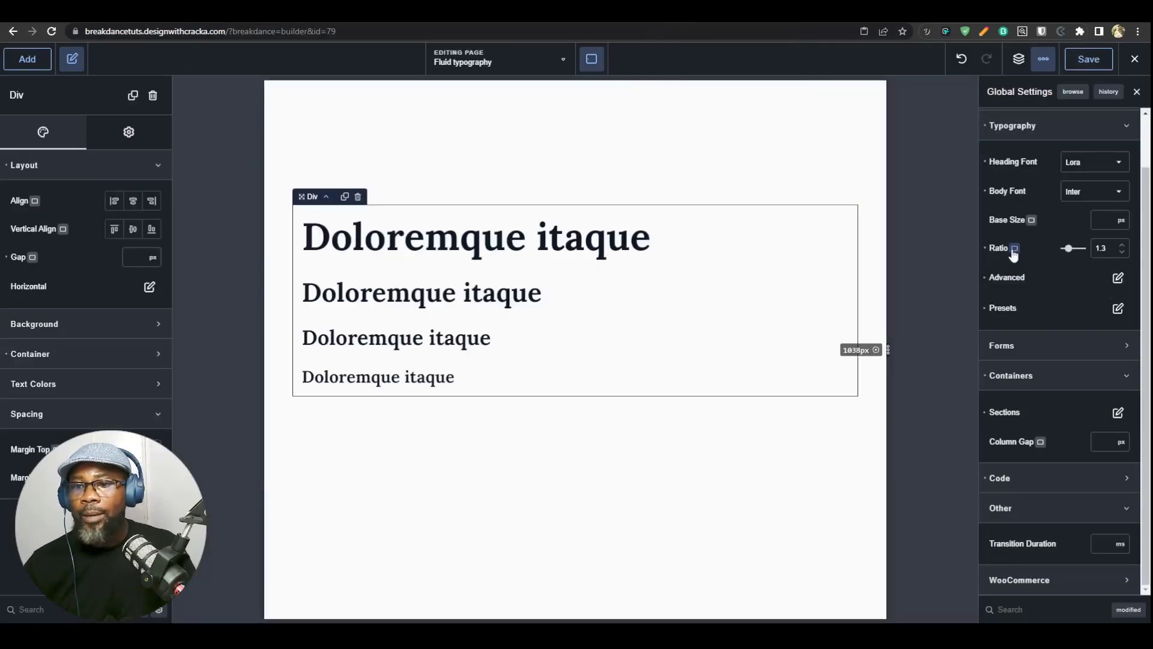
# - Clear the phone breakpoint's 1.8 Ratio value, save, and reload the front end
pyautogui.click(1016, 315)
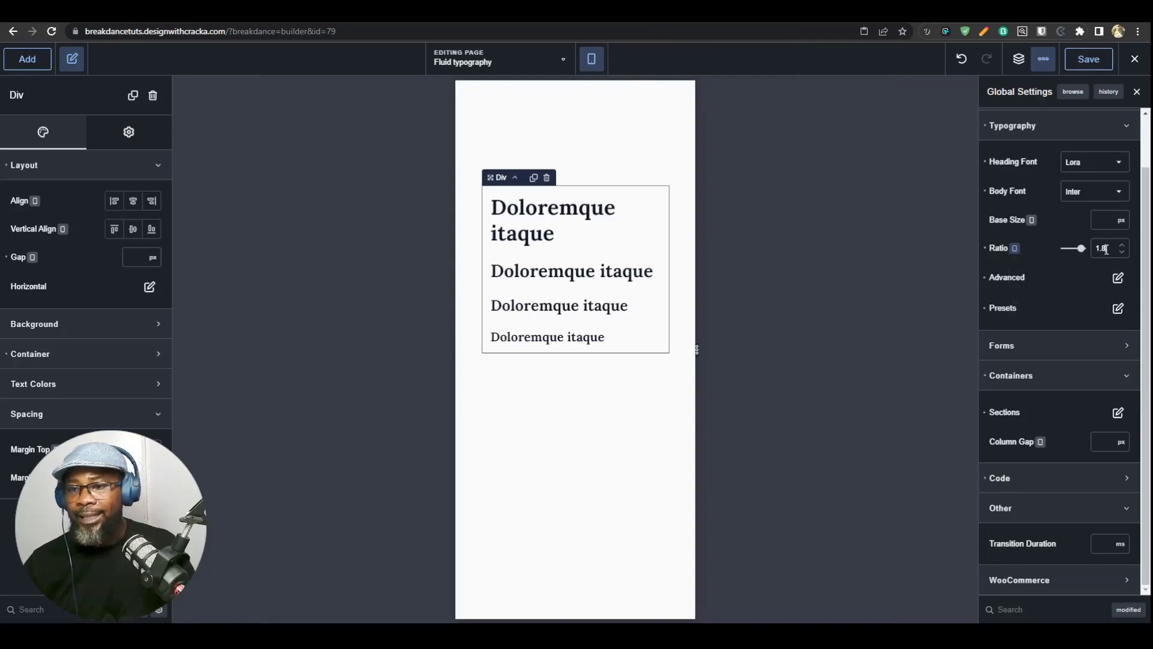
pyautogui.press('BackSpace')
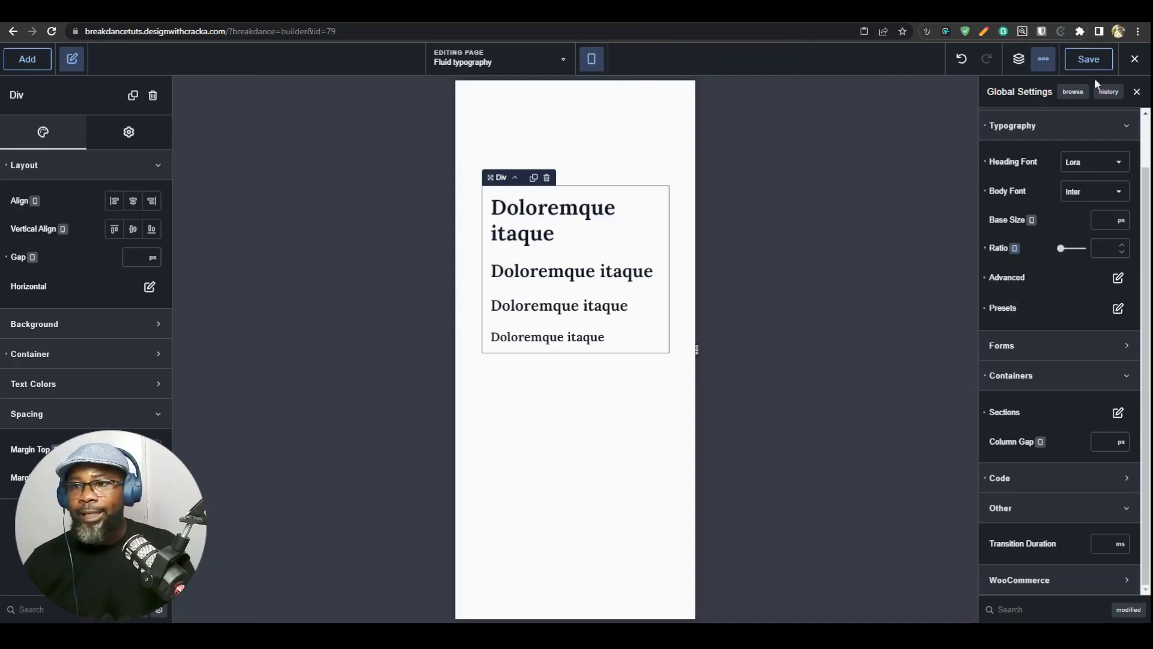
pyautogui.click(1088, 59)
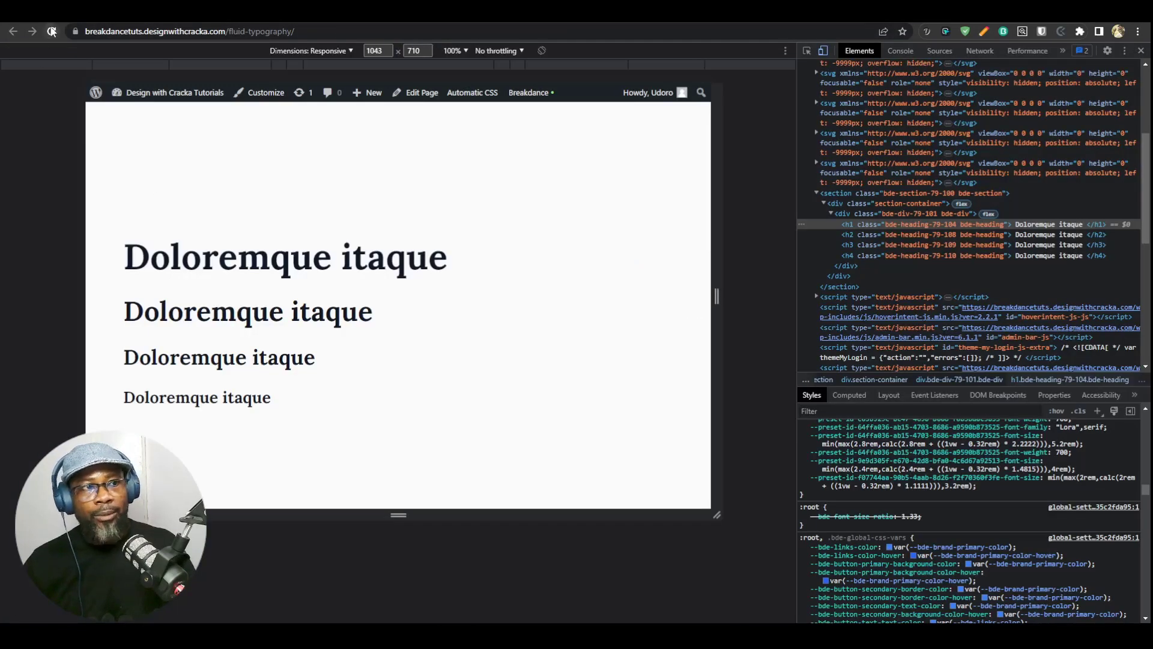
pyautogui.click(52, 31)
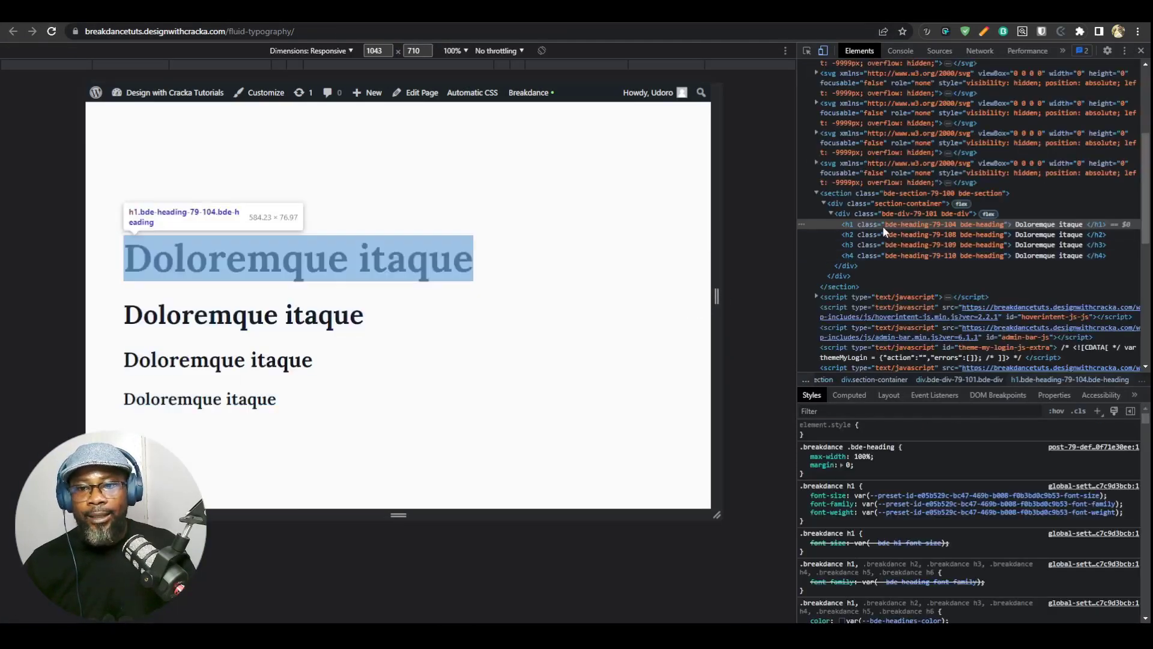
# - Disable the h1, h2 and h4 preset font-size declarations, then widen the responsive preview to 1233 × 710
pyautogui.click(804, 496)
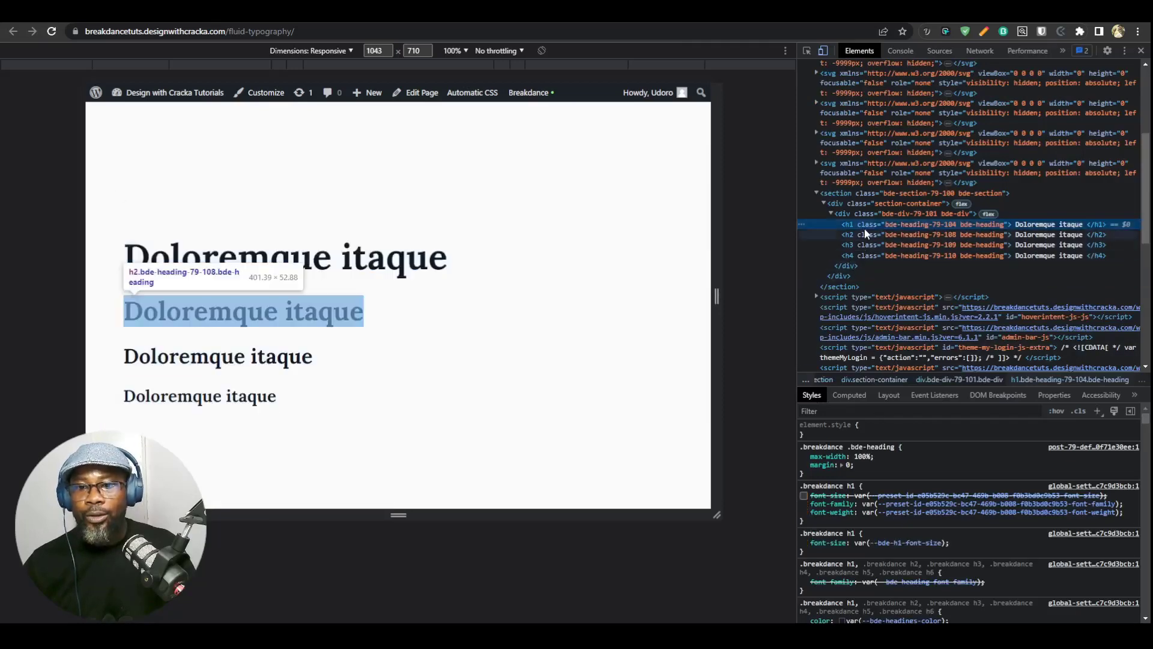
pyautogui.click(863, 233)
pyautogui.click(804, 497)
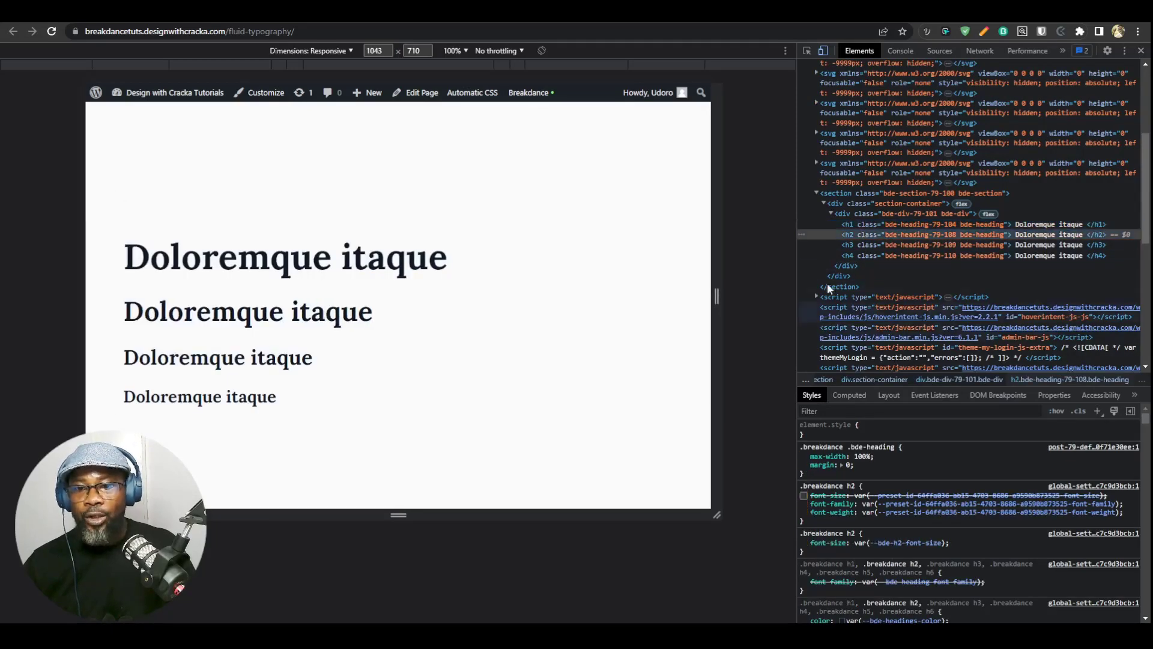
pyautogui.click(855, 244)
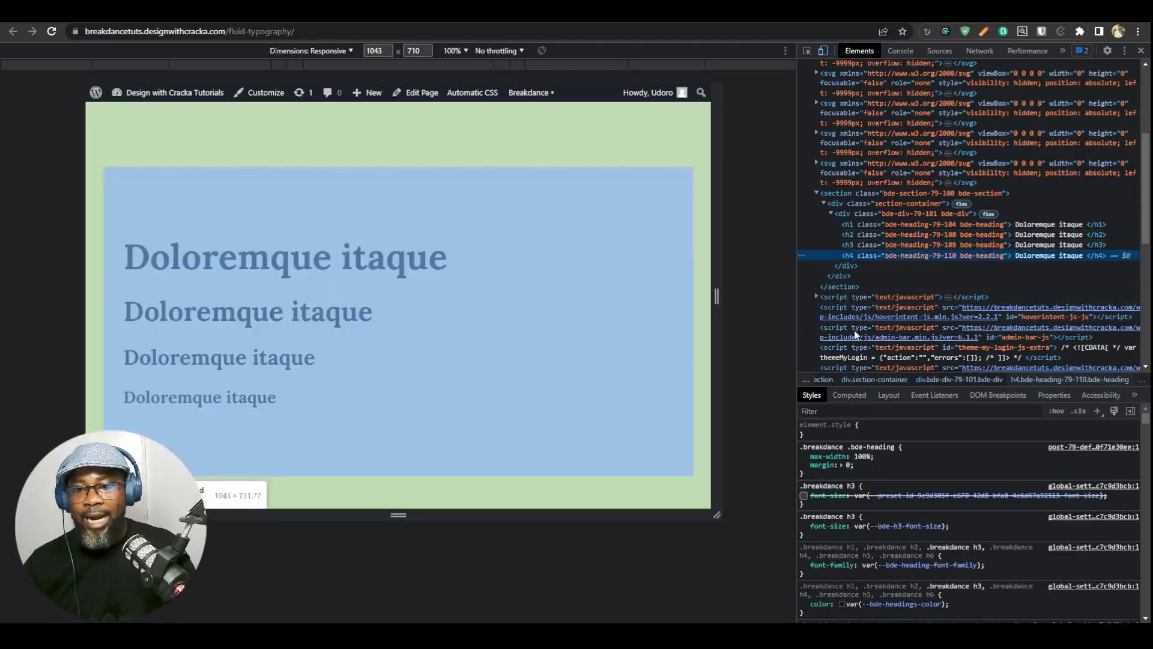
pyautogui.click(856, 256)
pyautogui.click(804, 495)
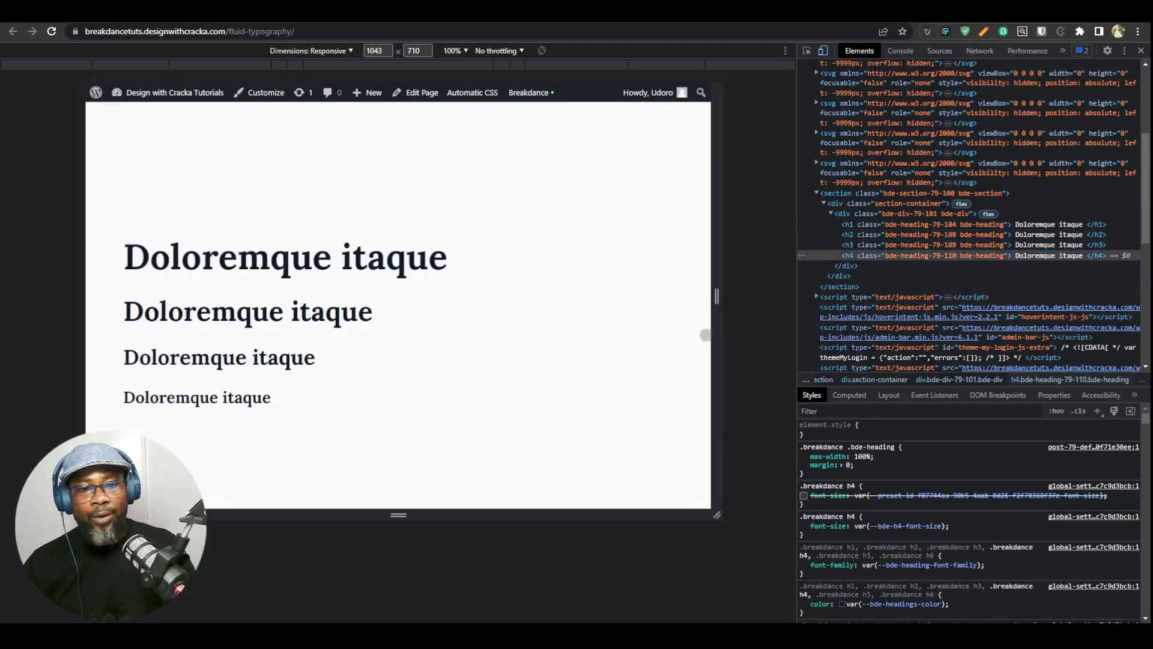
pyautogui.moveTo(717, 335); pyautogui.dragTo(772, 375)
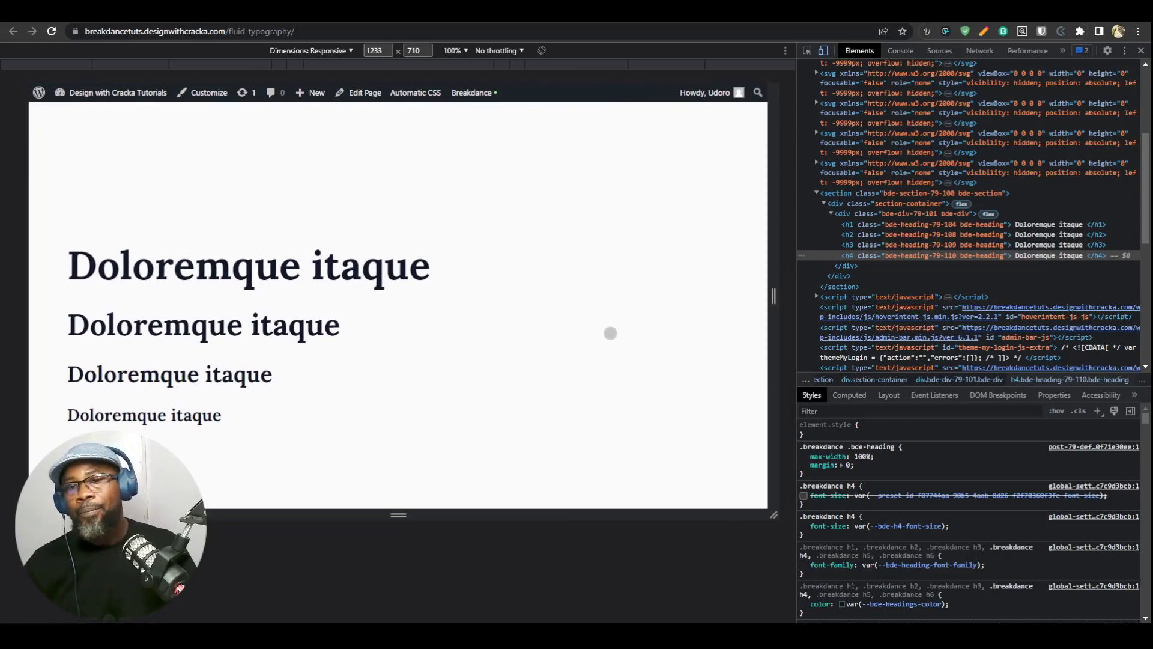
# - Re-enable the h4, h3, h2 and h1 preset font sizes, then resize the preview to 1243 × 710 to check scaling
pyautogui.click(803, 494)
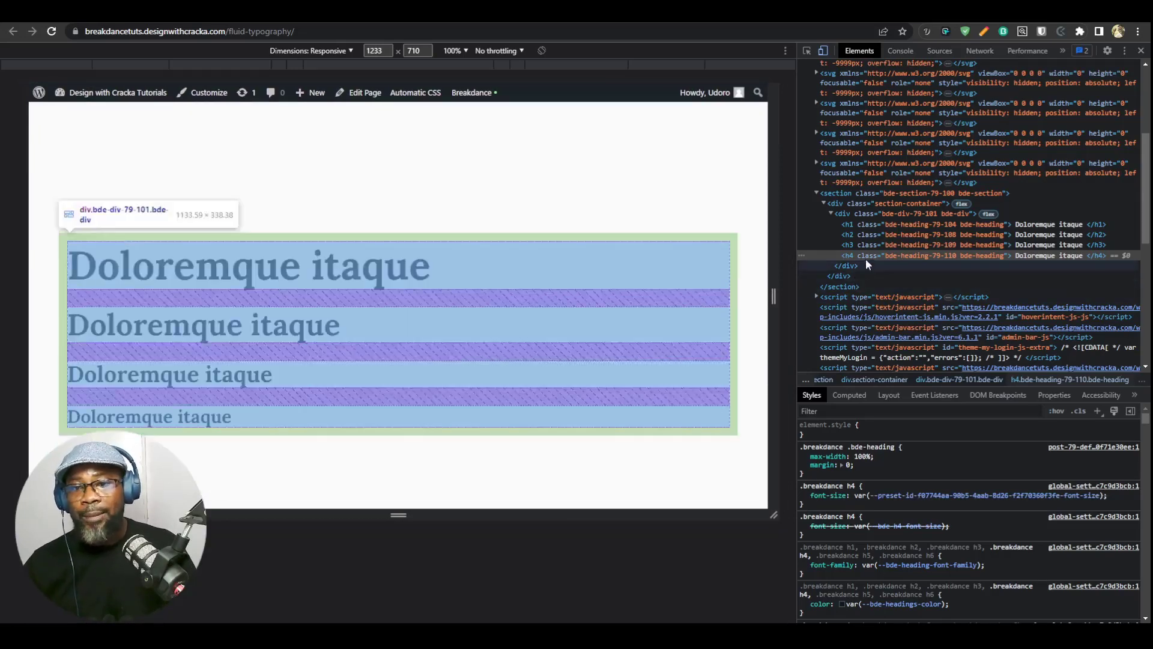
pyautogui.click(871, 244)
pyautogui.click(803, 495)
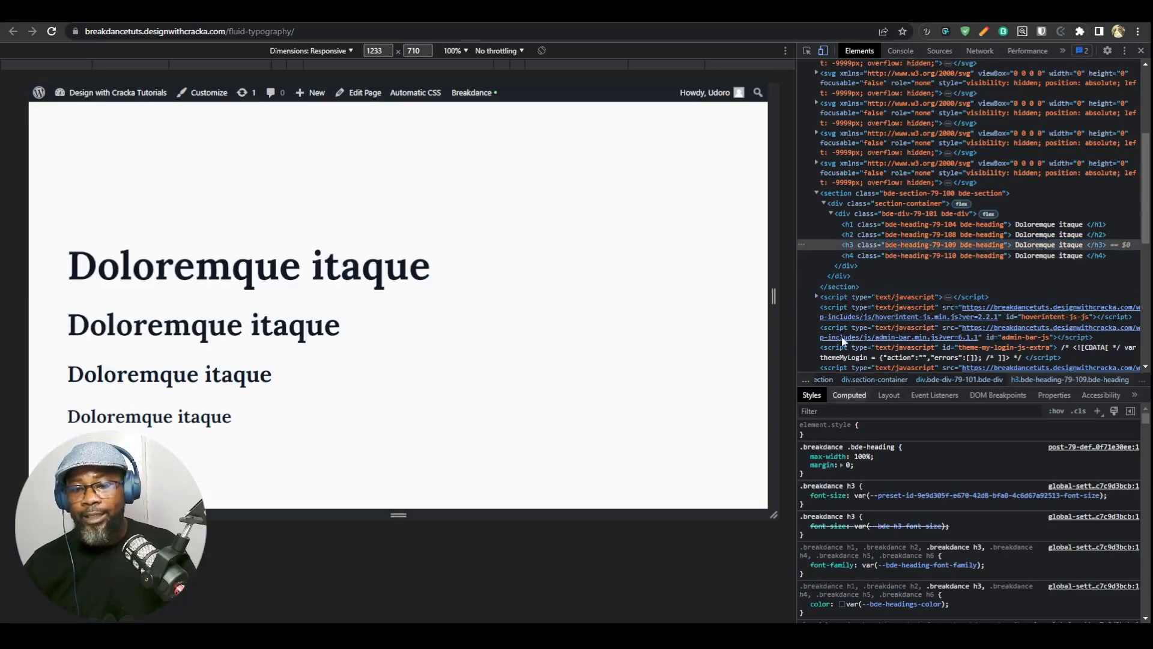
pyautogui.click(871, 234)
pyautogui.click(803, 495)
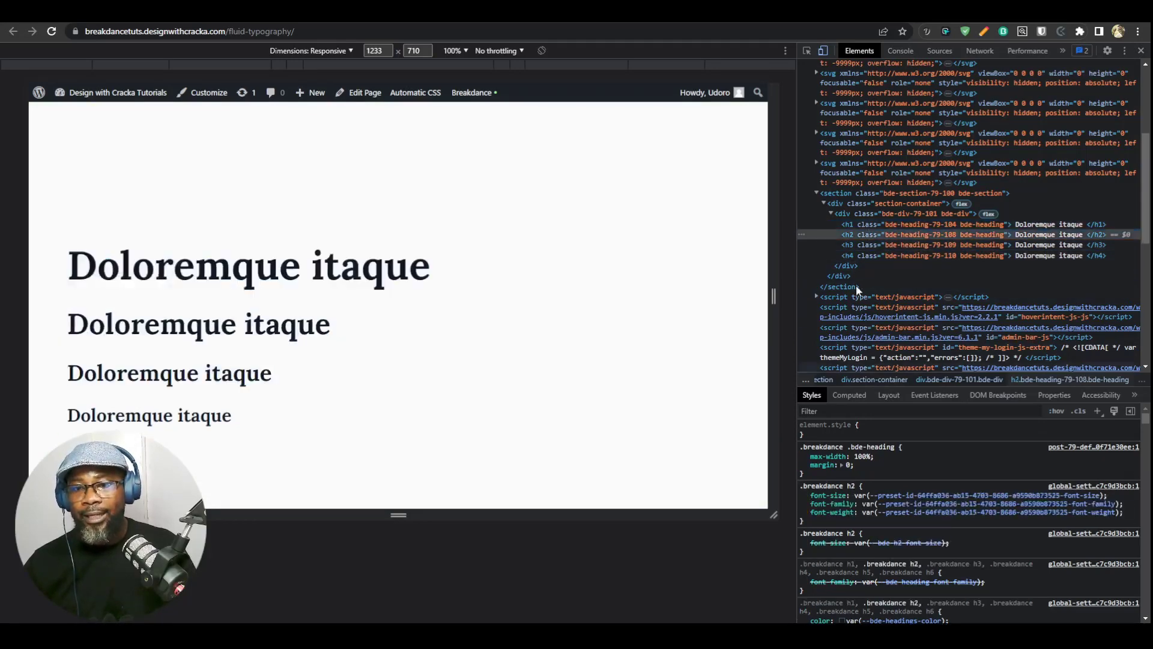
pyautogui.click(857, 226)
pyautogui.click(803, 495)
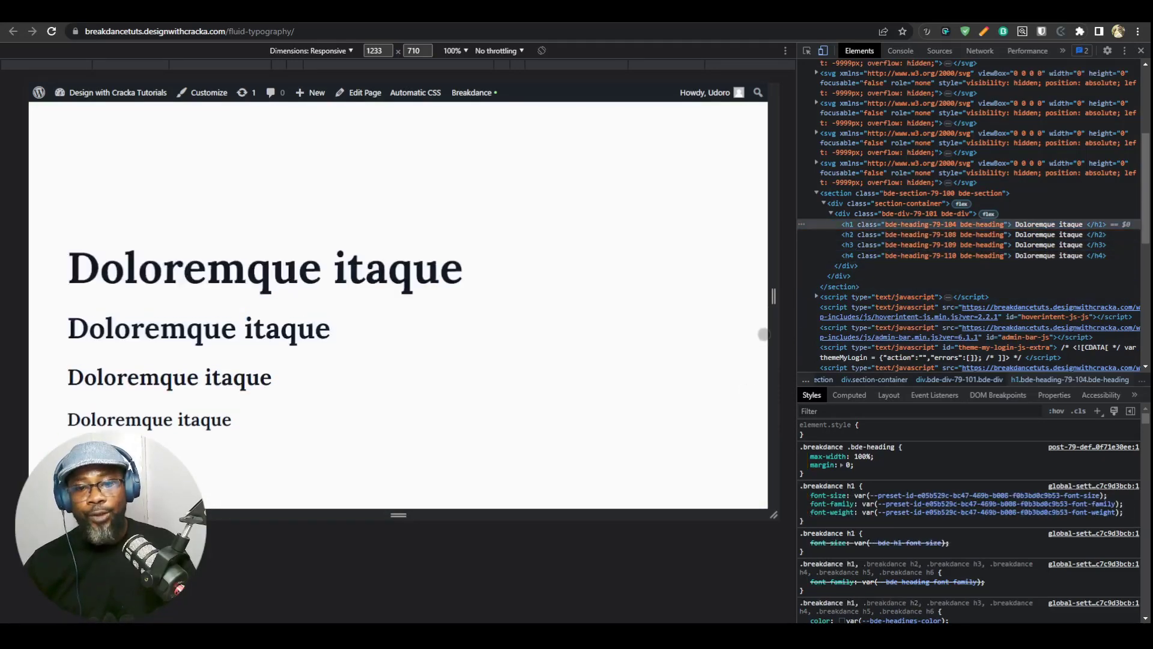
pyautogui.moveTo(769, 348); pyautogui.dragTo(620, 365)
pyautogui.moveTo(667, 365); pyautogui.dragTo(778, 383)
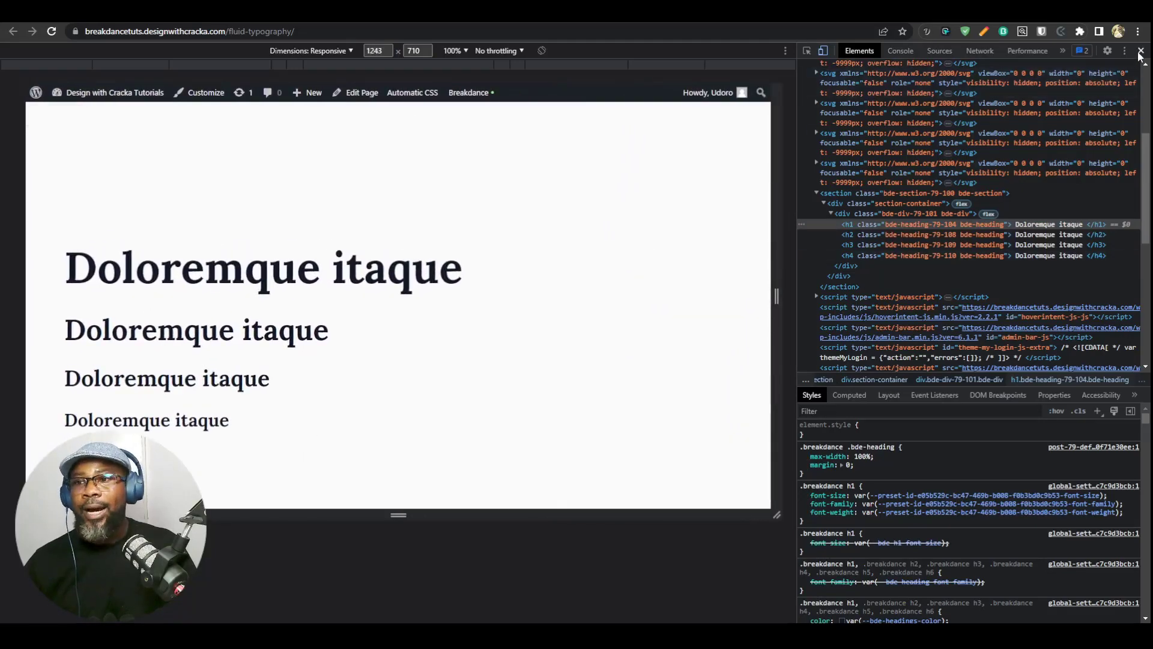